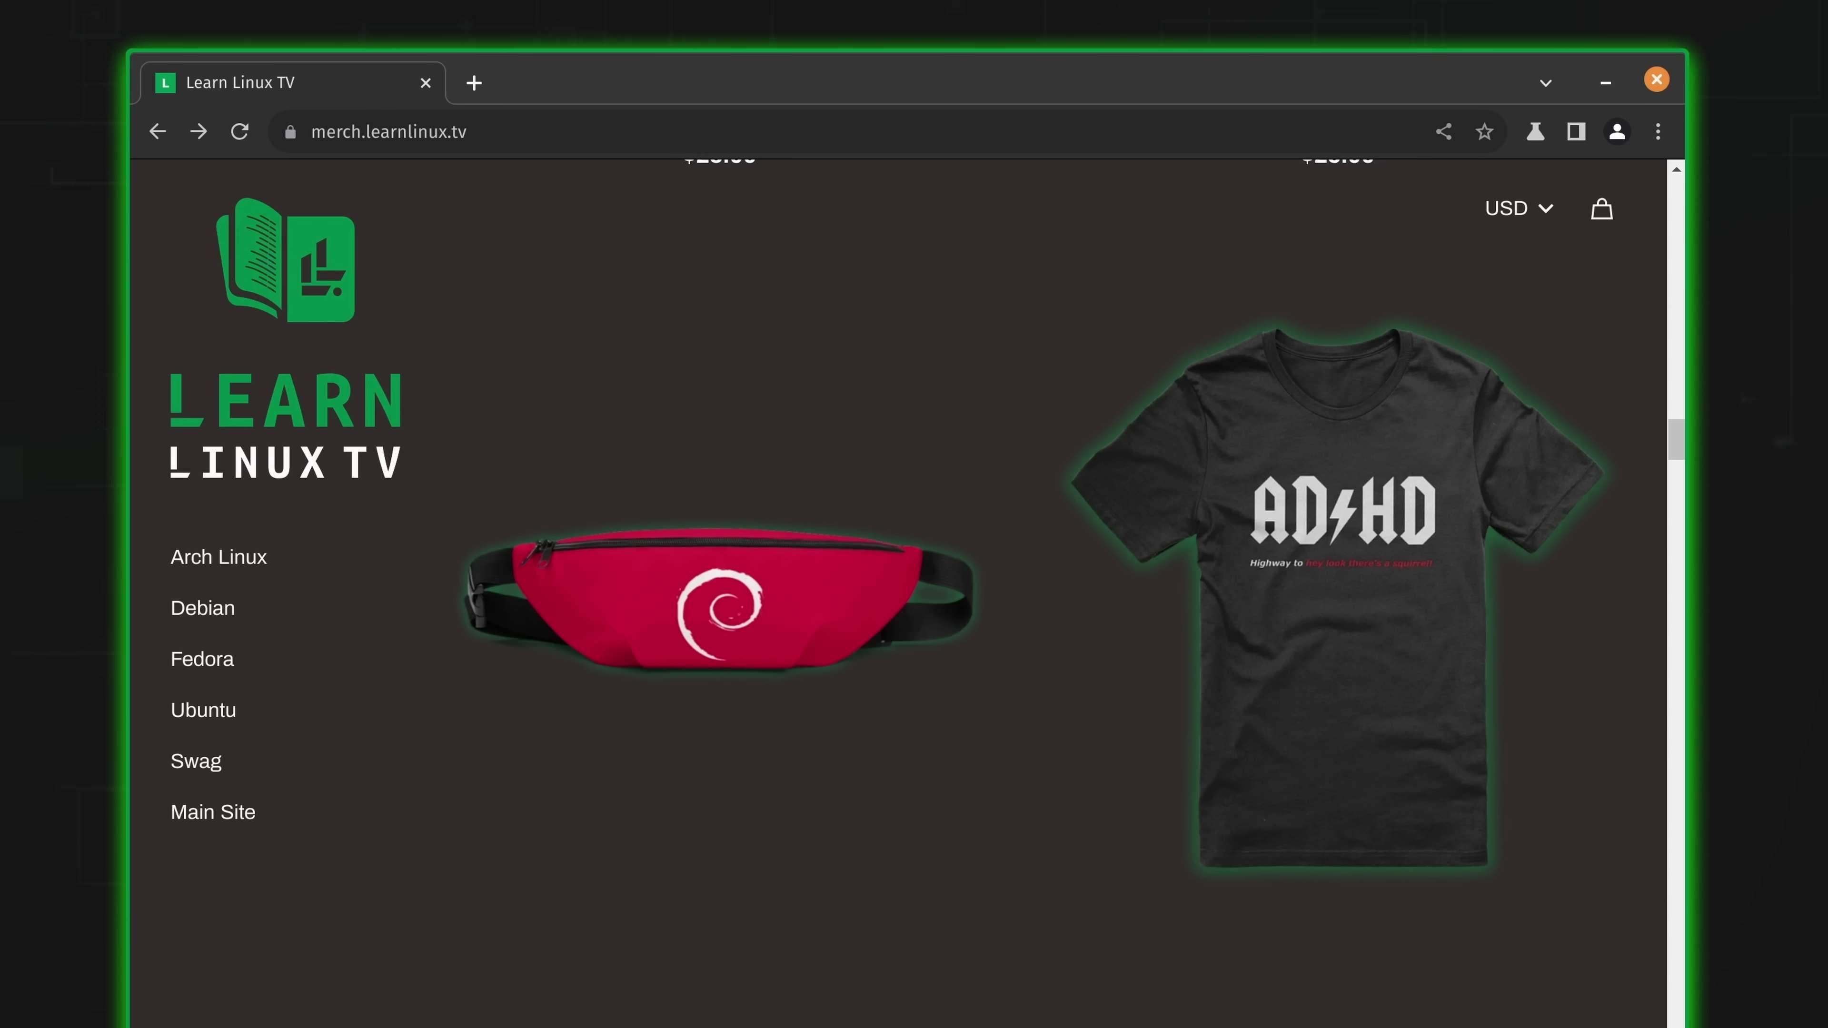
# Open the Home folder in Files and place its window toward the right of the desktop.
pyautogui.scroll(-15, 1036, 576)
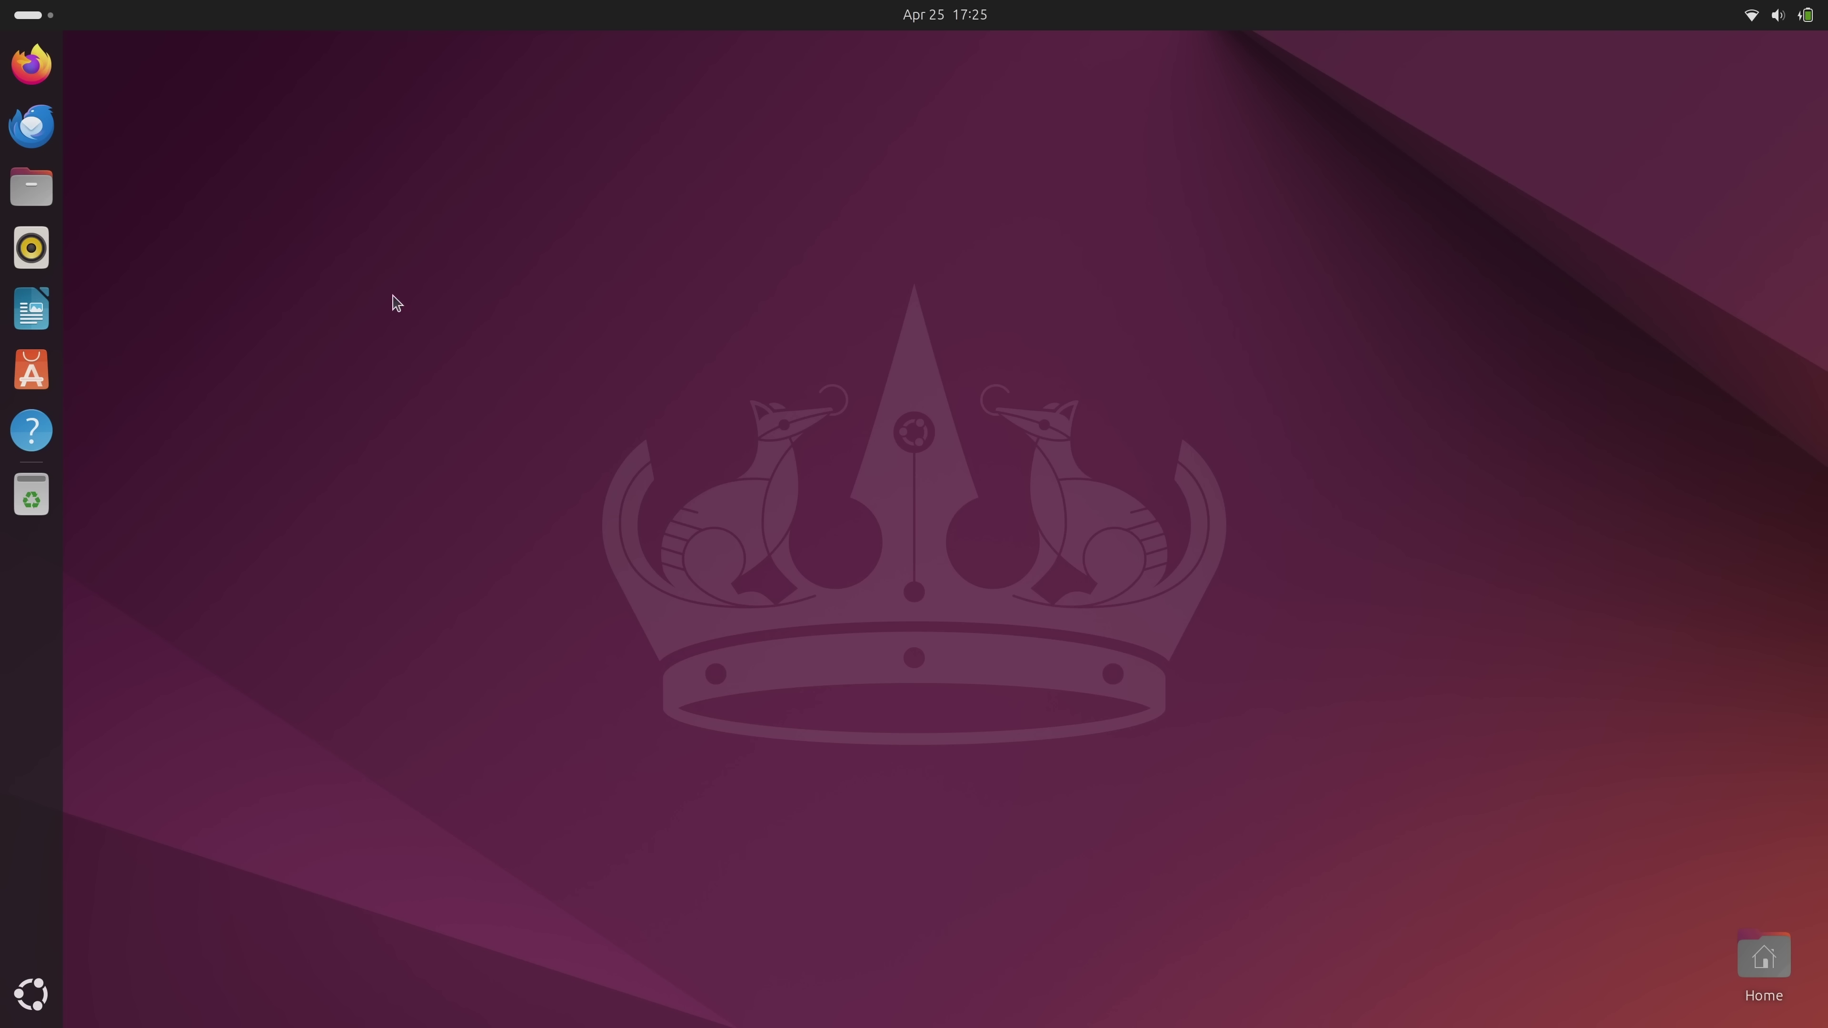
pyautogui.click(40, 185)
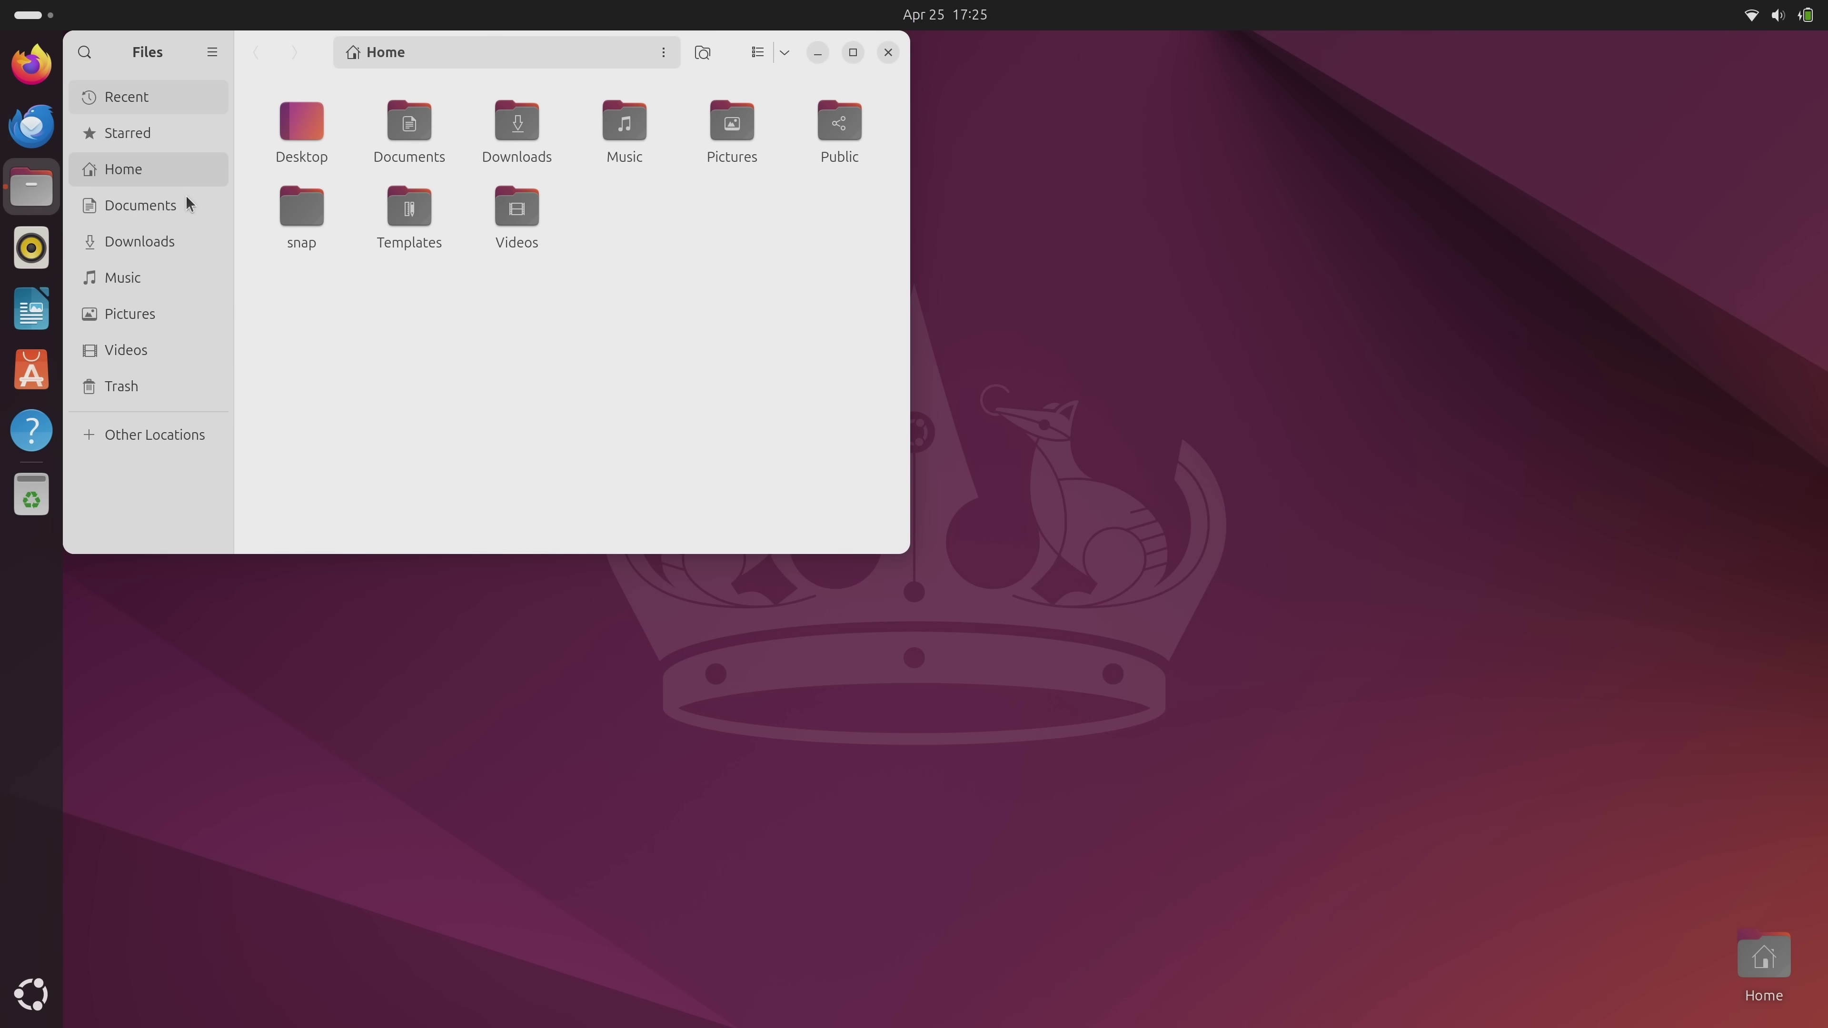
pyautogui.moveTo(281, 56); pyautogui.dragTo(1086, 158)
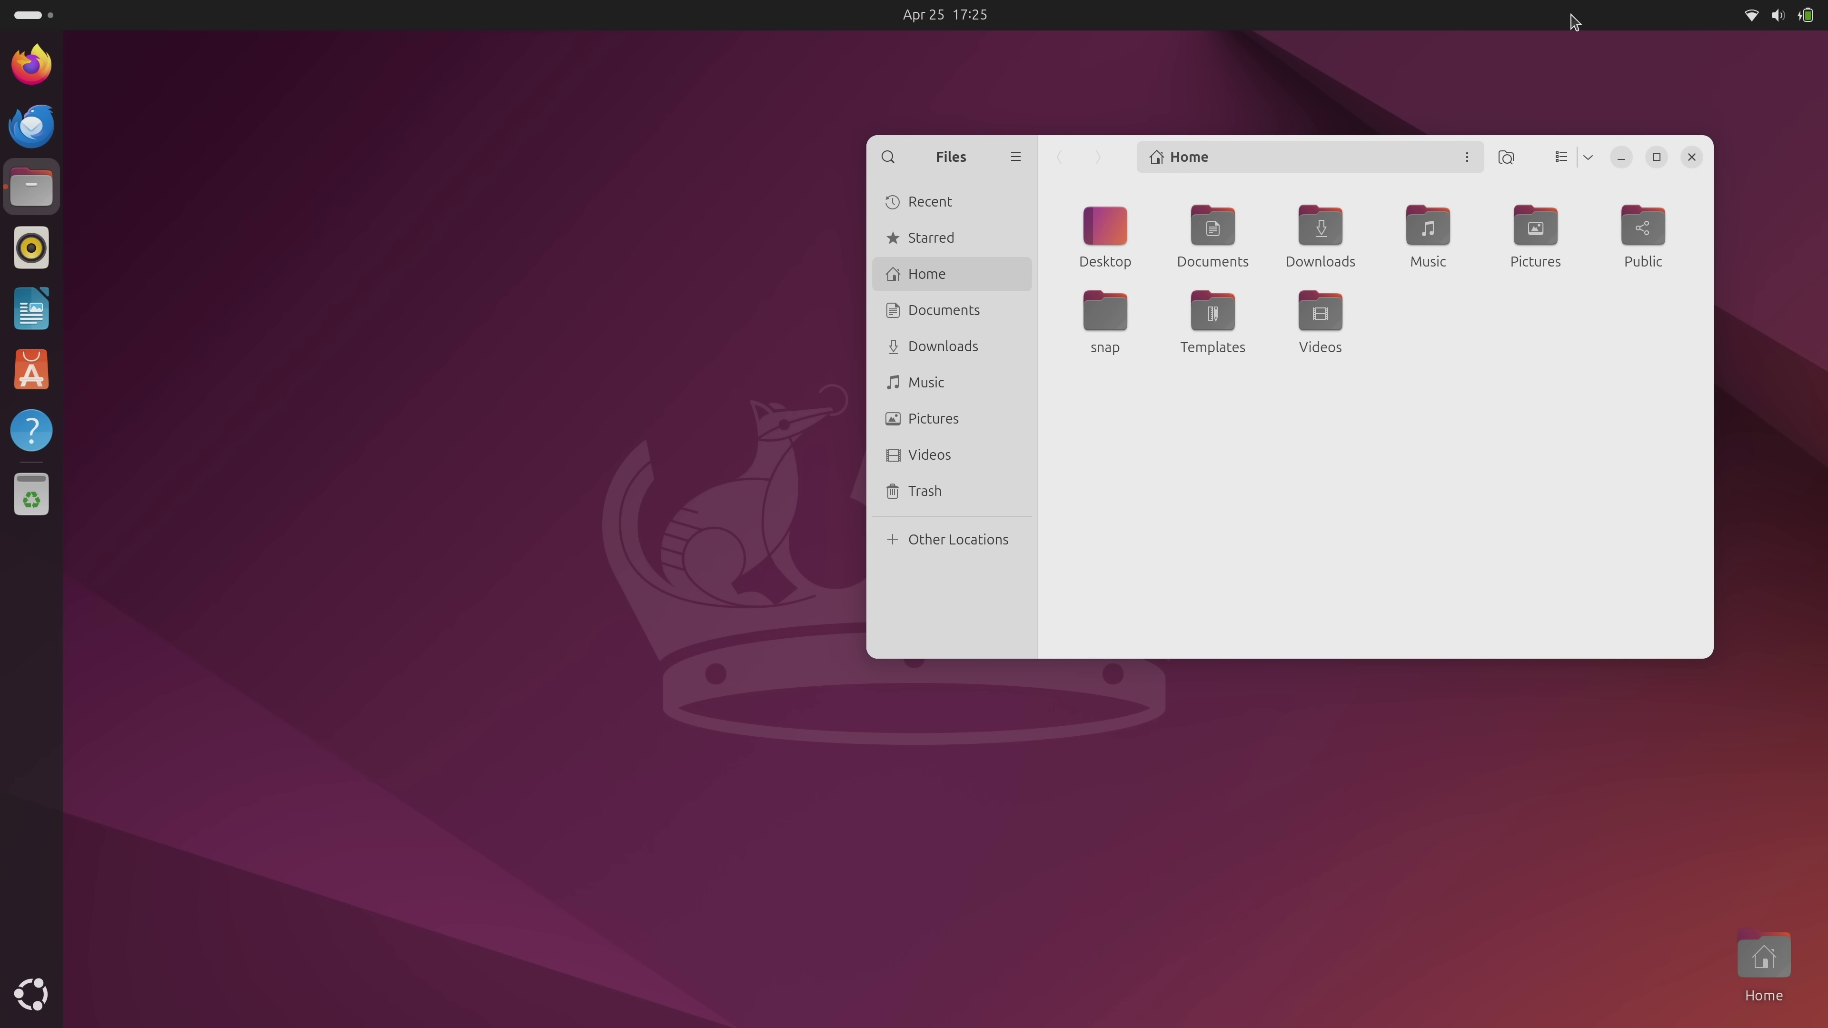
# In Settings > Appearance, try the green accent, settle on orange, and choose the Dark style.
pyautogui.click(1776, 16)
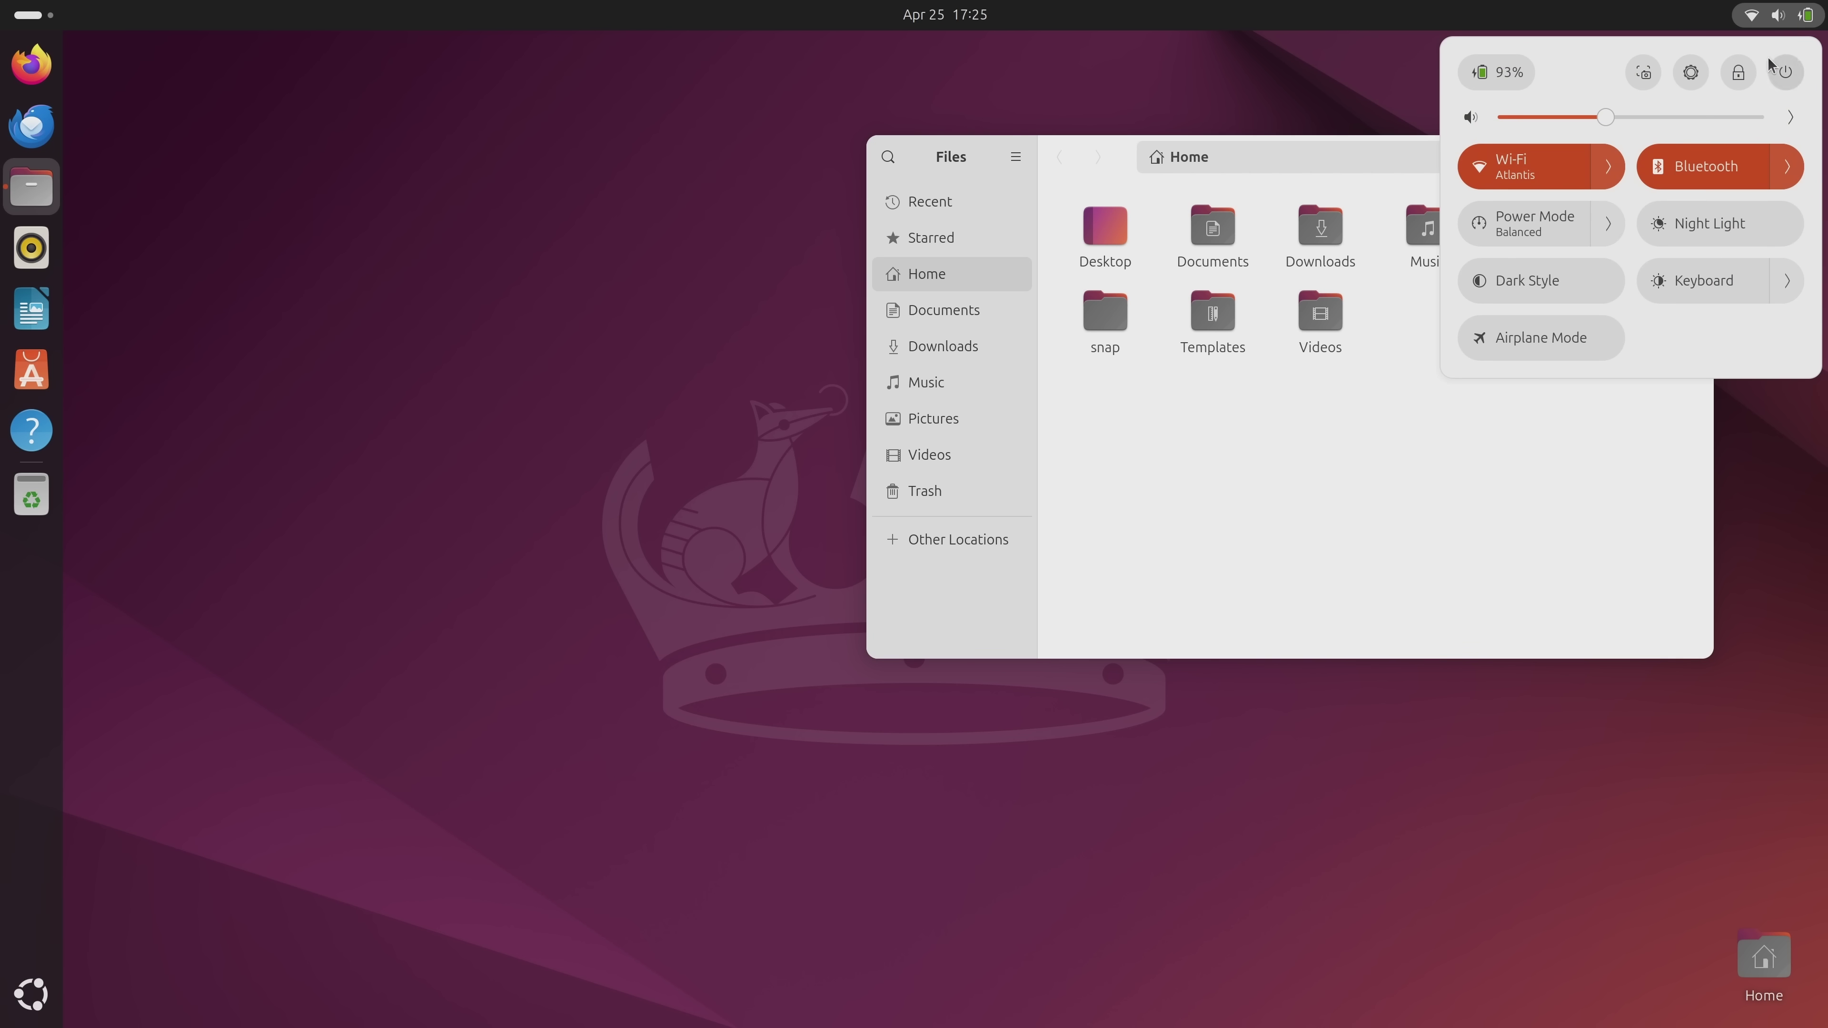
pyautogui.click(1690, 72)
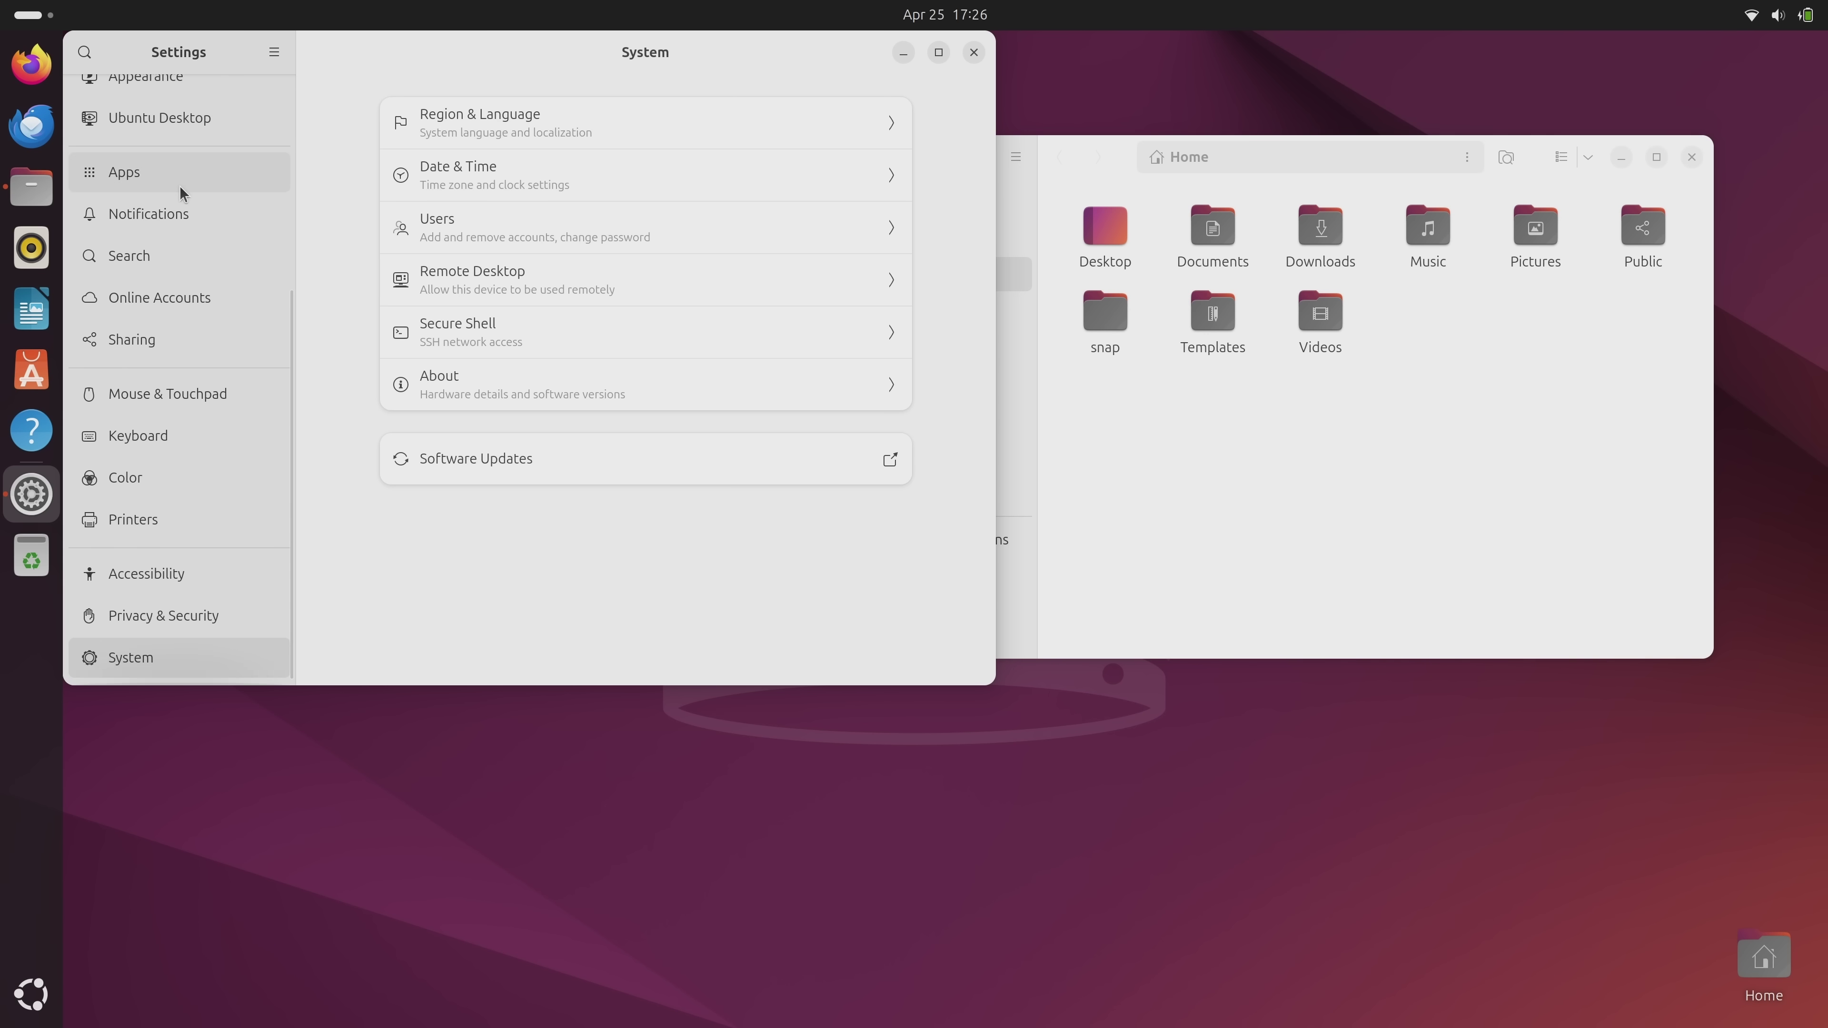
pyautogui.scroll(5, 179, 188)
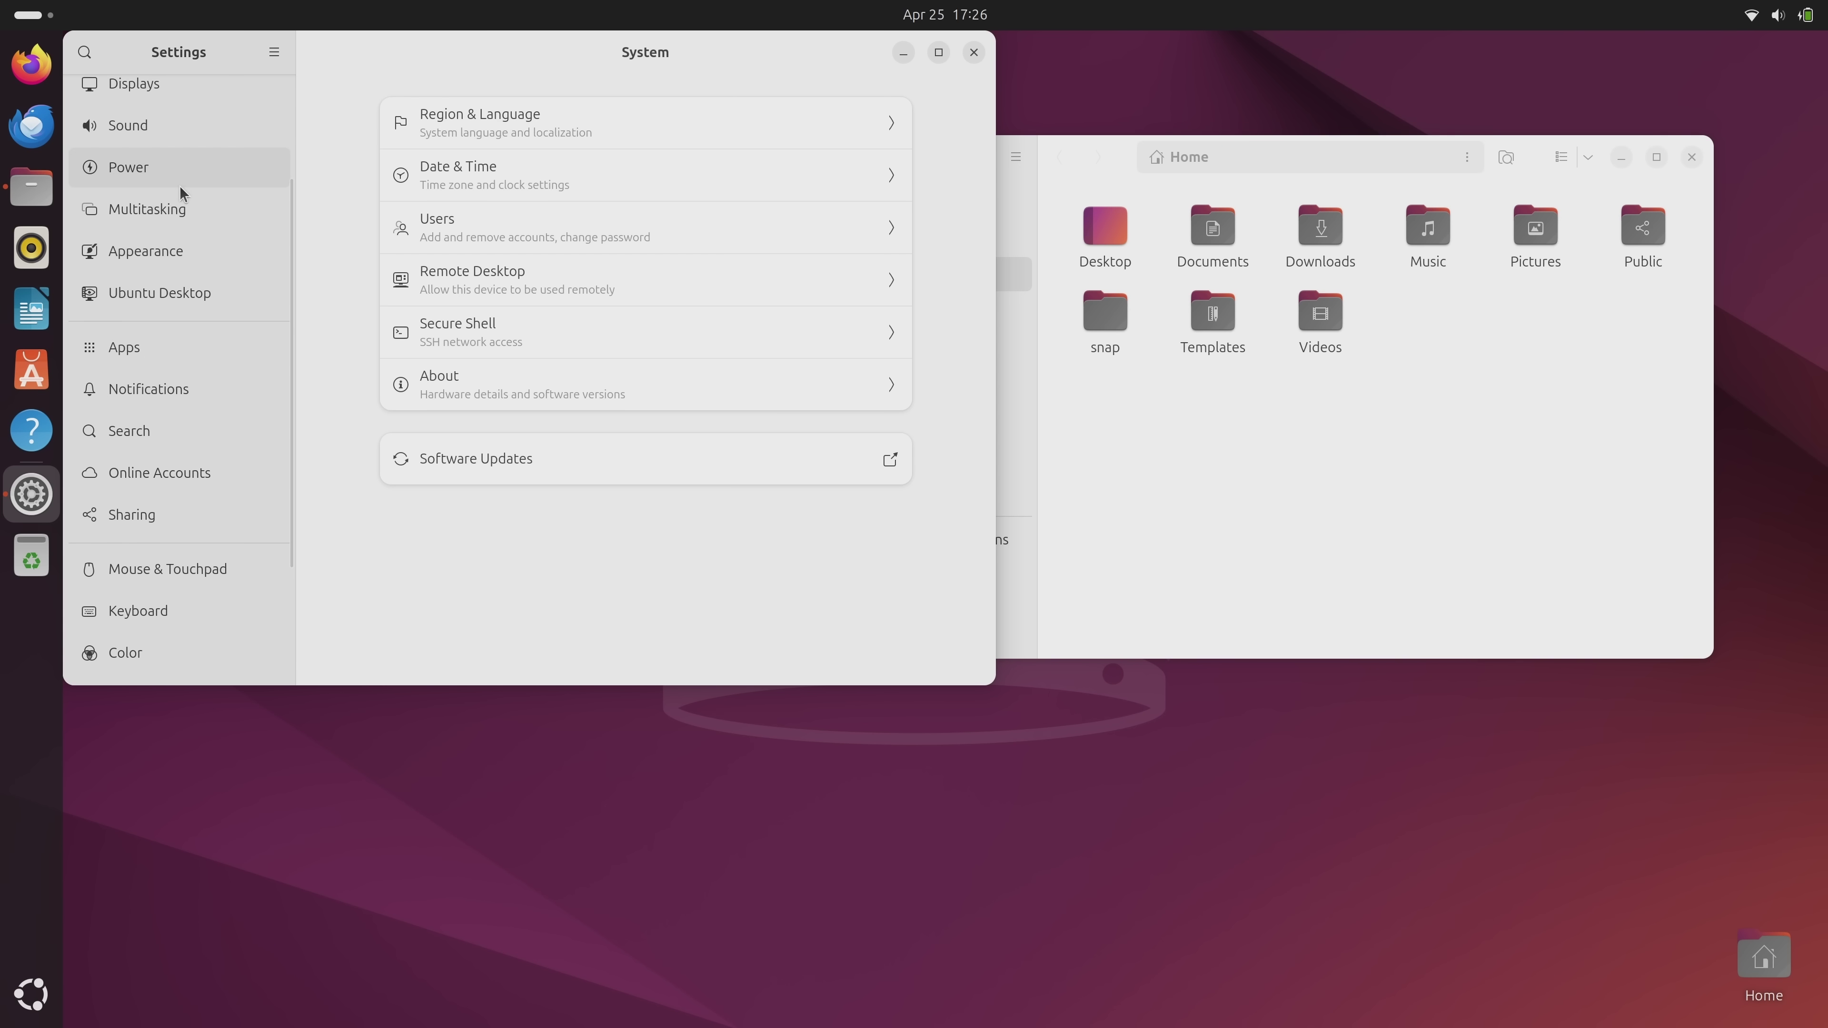
pyautogui.click(184, 255)
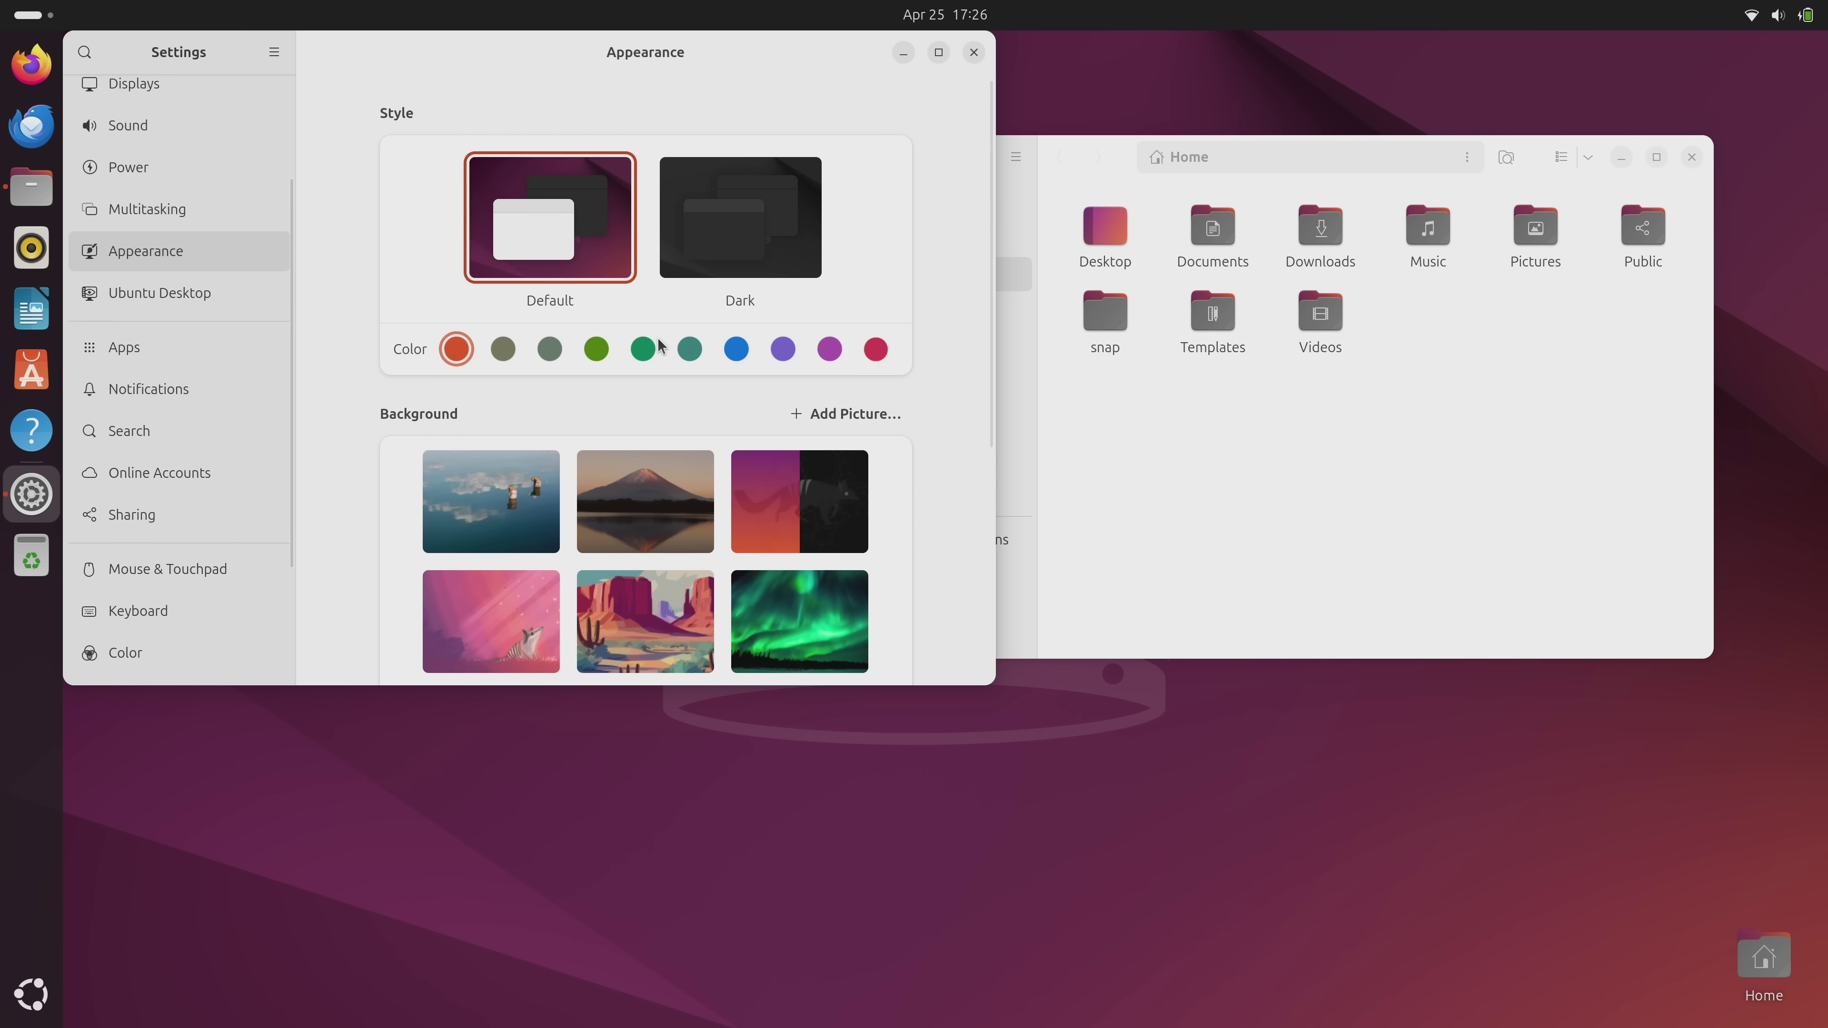
pyautogui.click(644, 349)
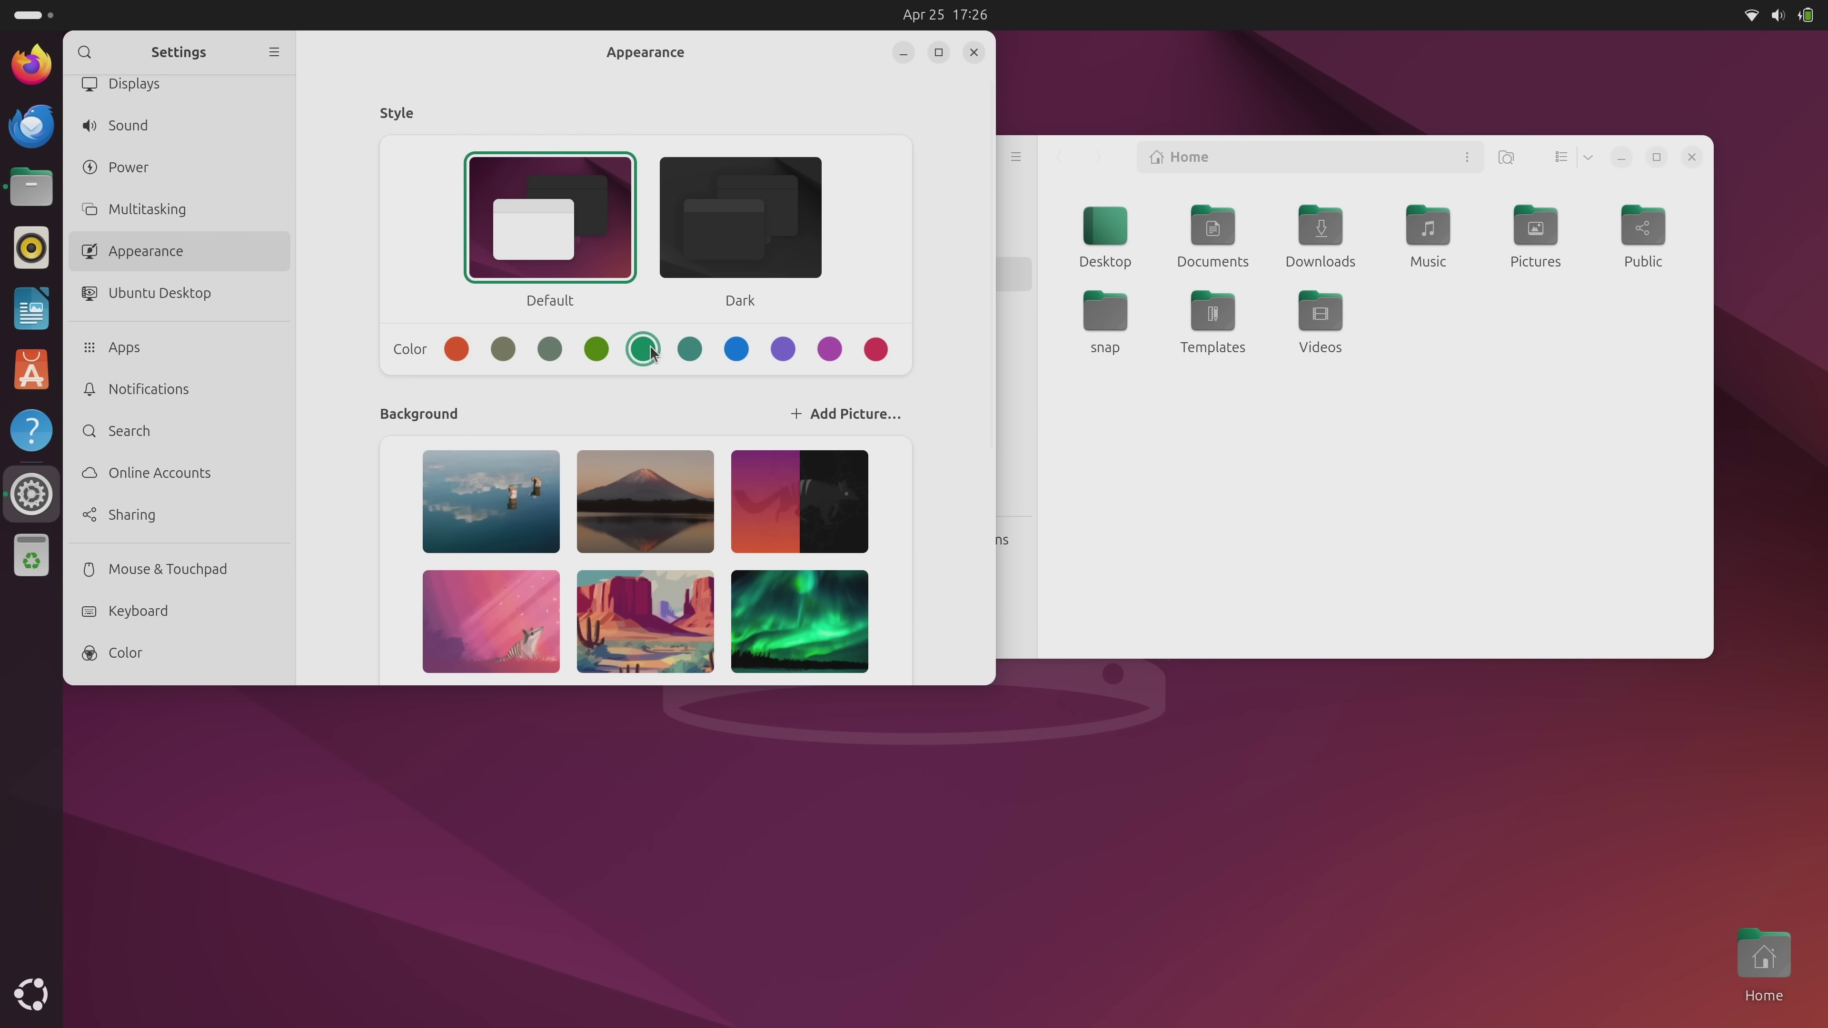
pyautogui.click(456, 350)
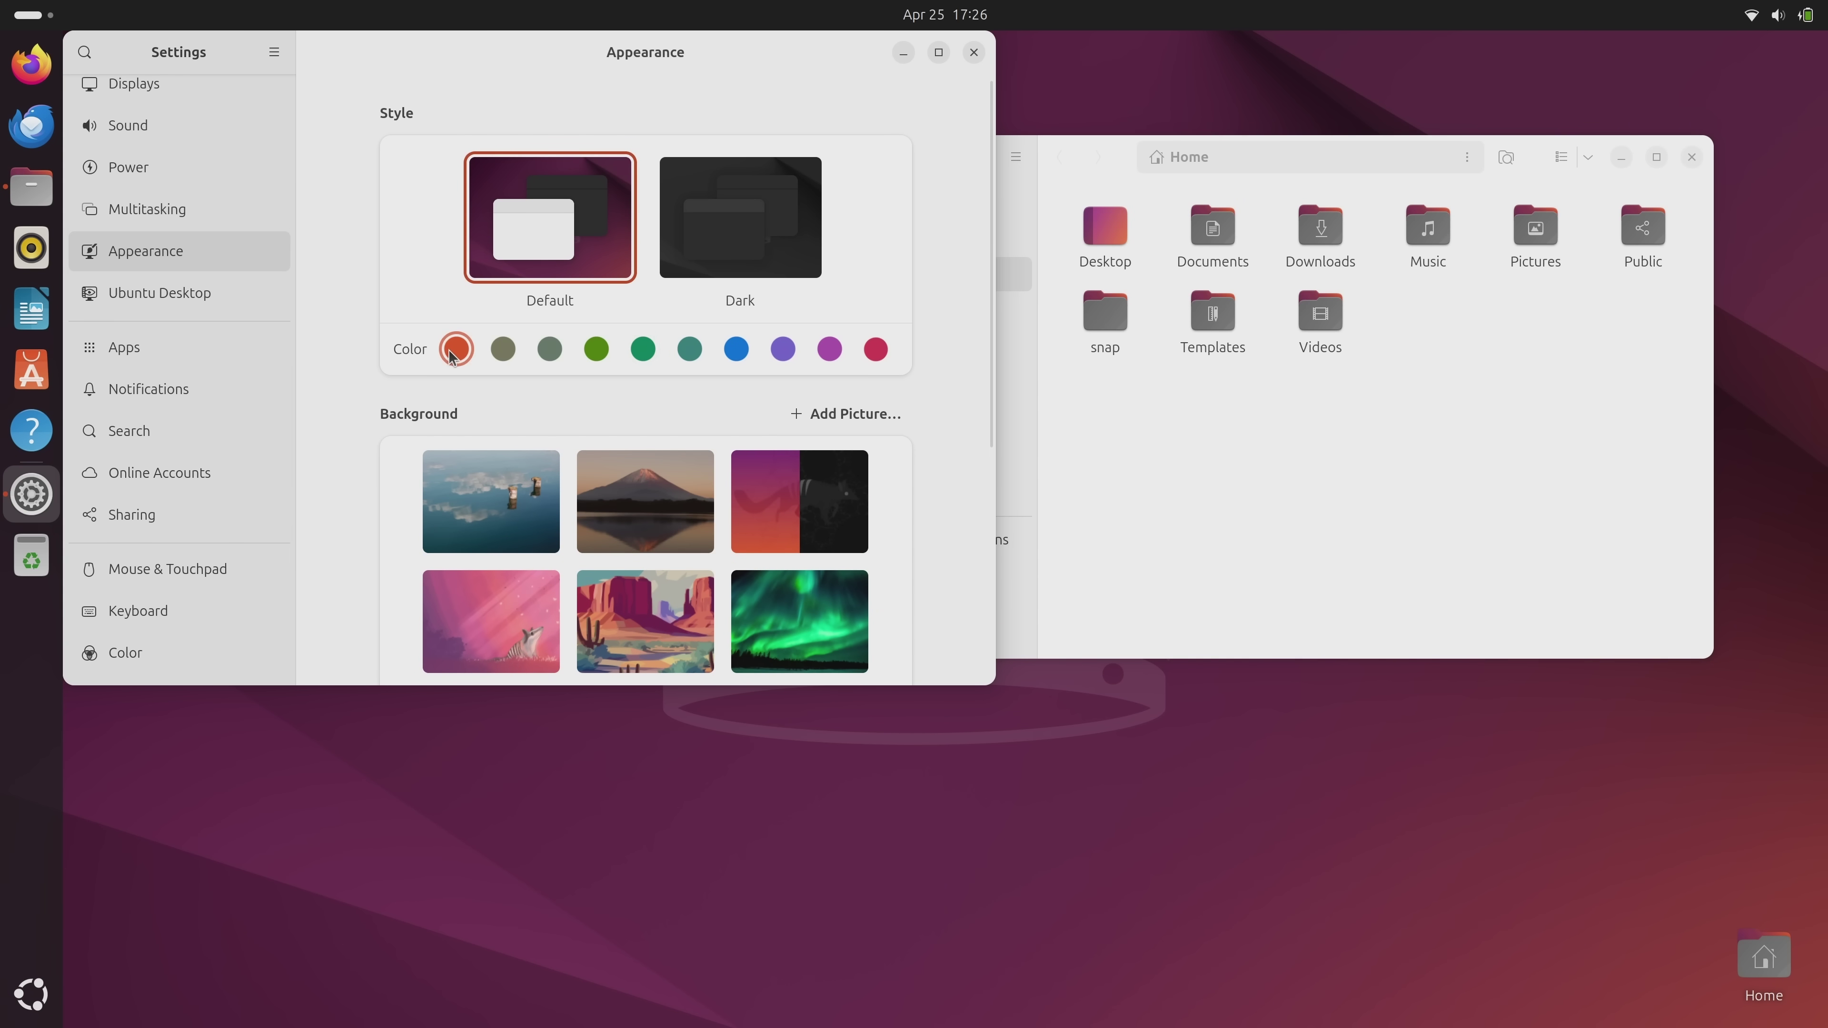
pyautogui.click(810, 247)
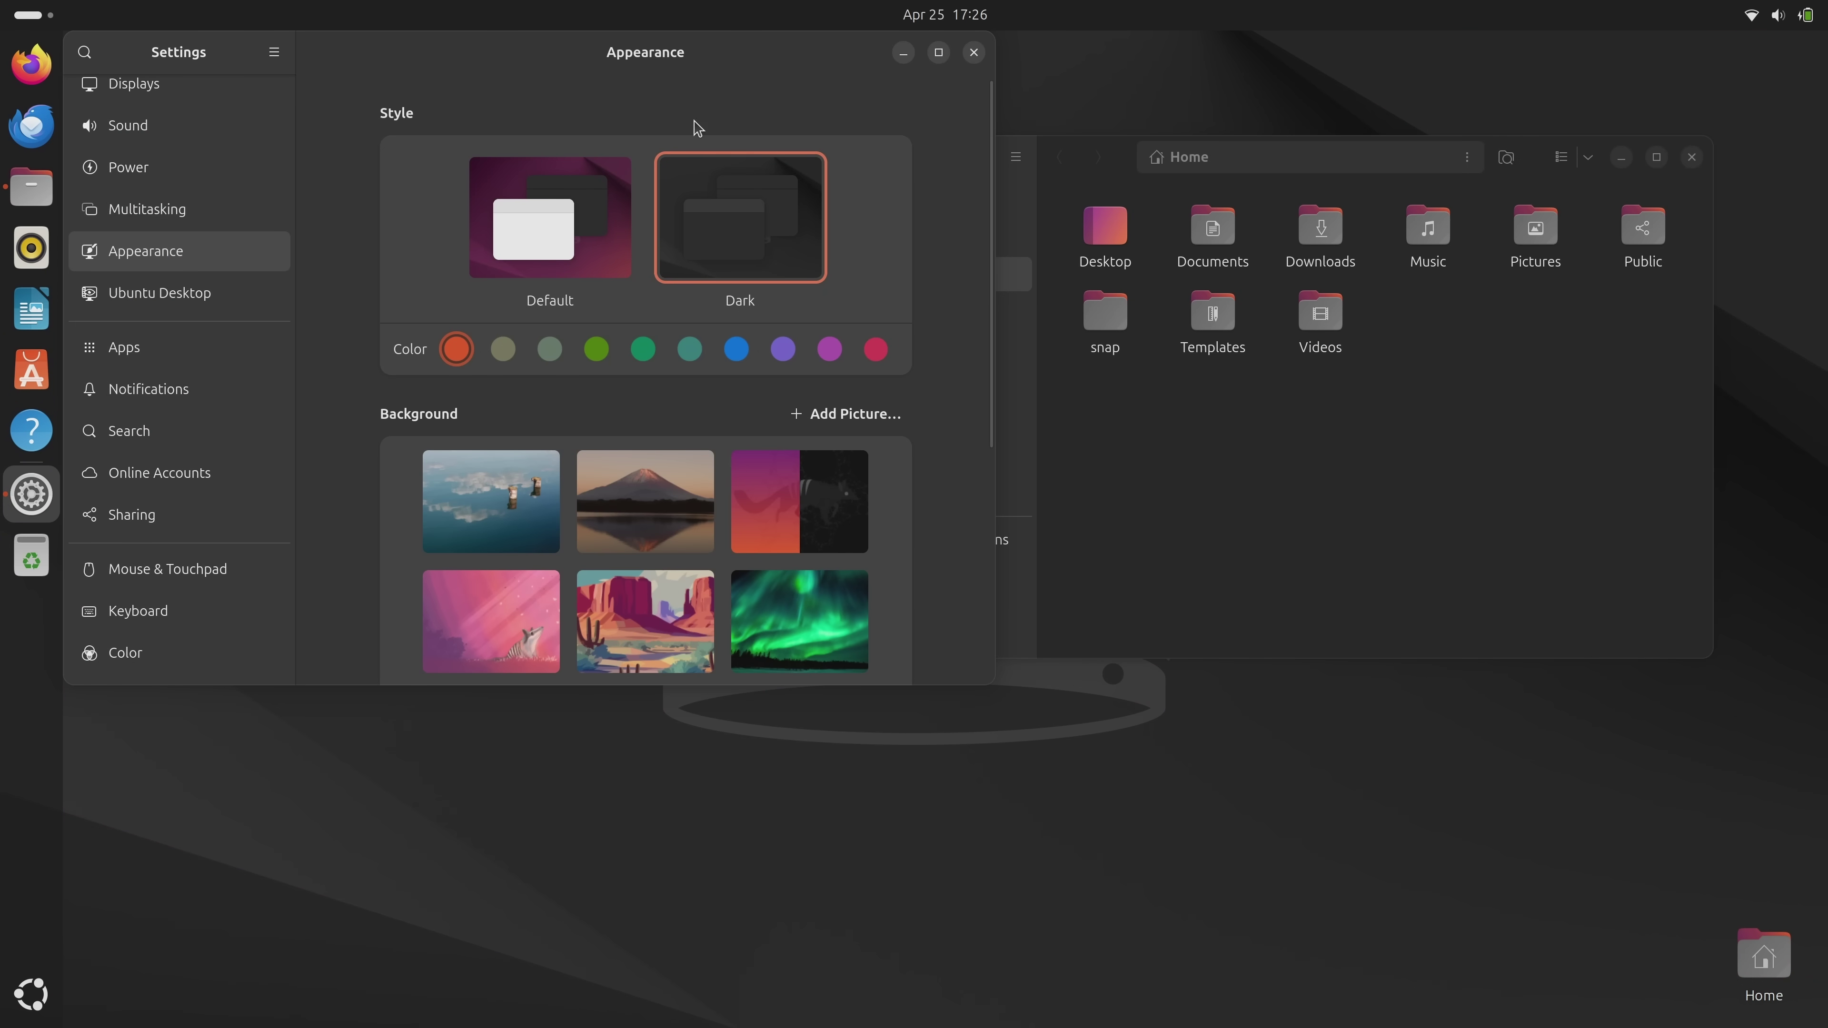
pyautogui.moveTo(563, 58); pyautogui.dragTo(642, 221)
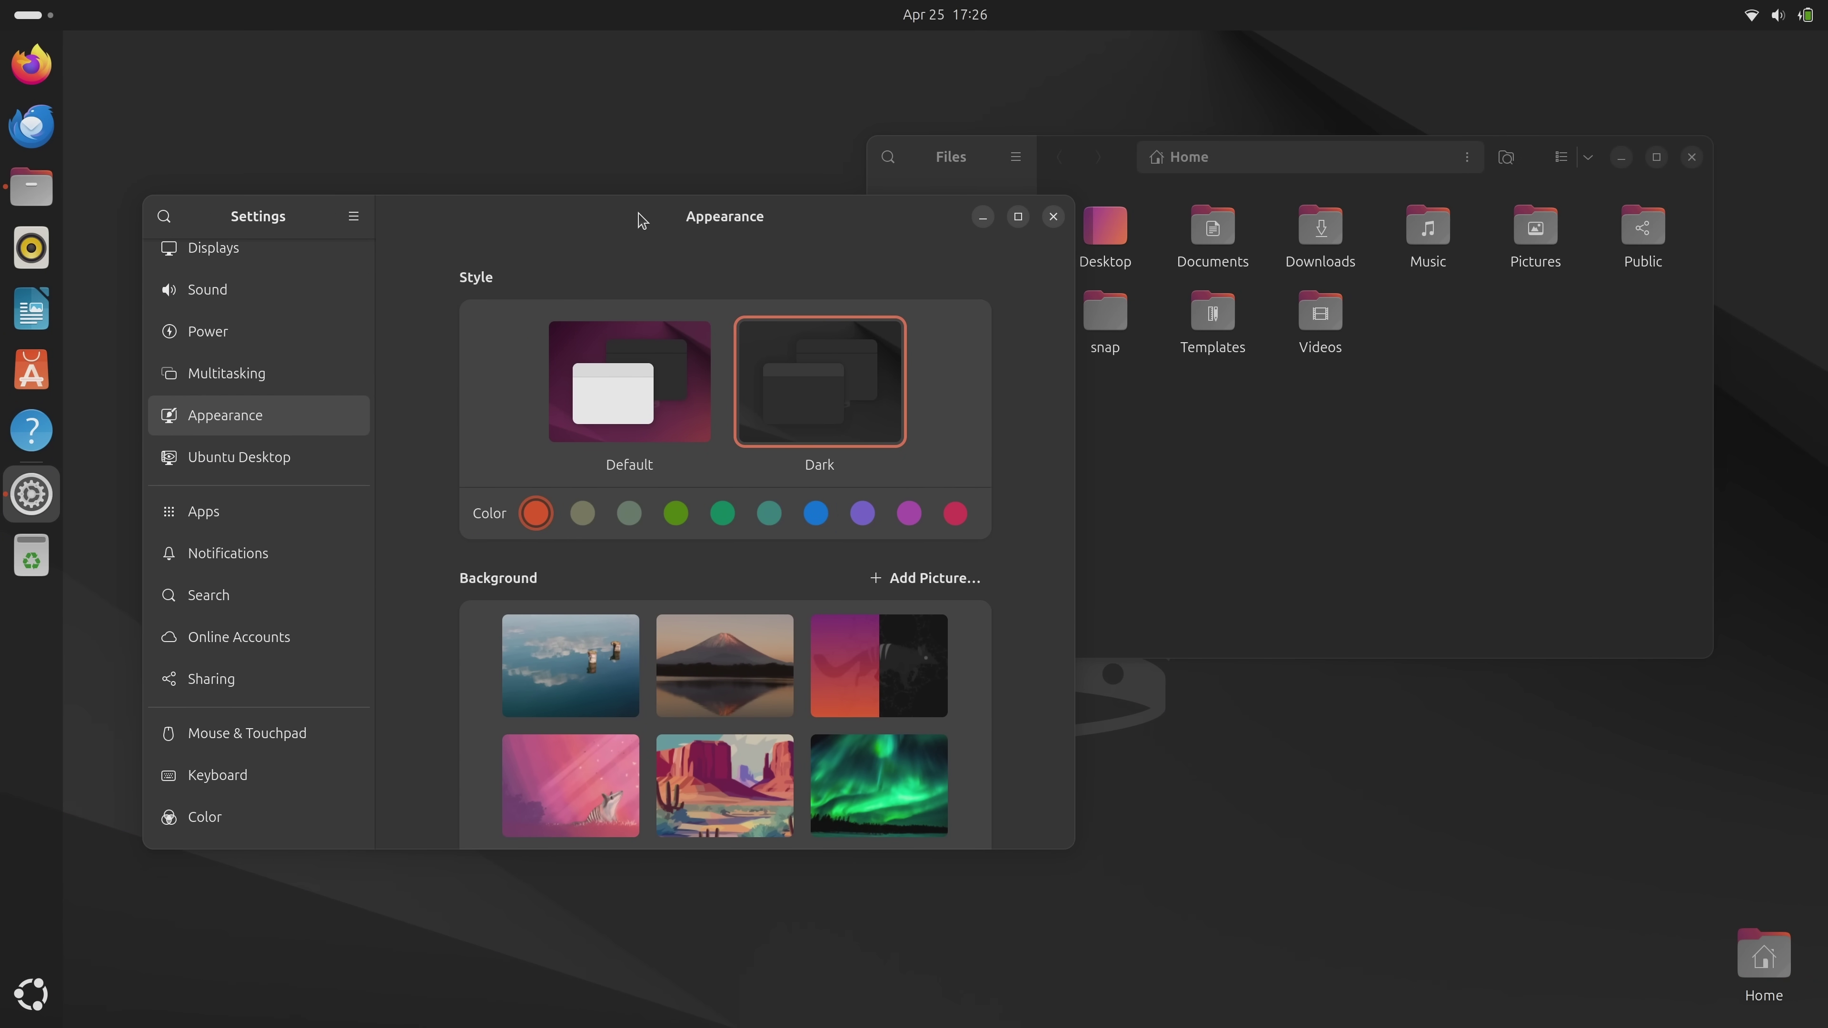
# Switch to the empty workspace and open a new Files window there, shifted right and down.
pyautogui.press('super')
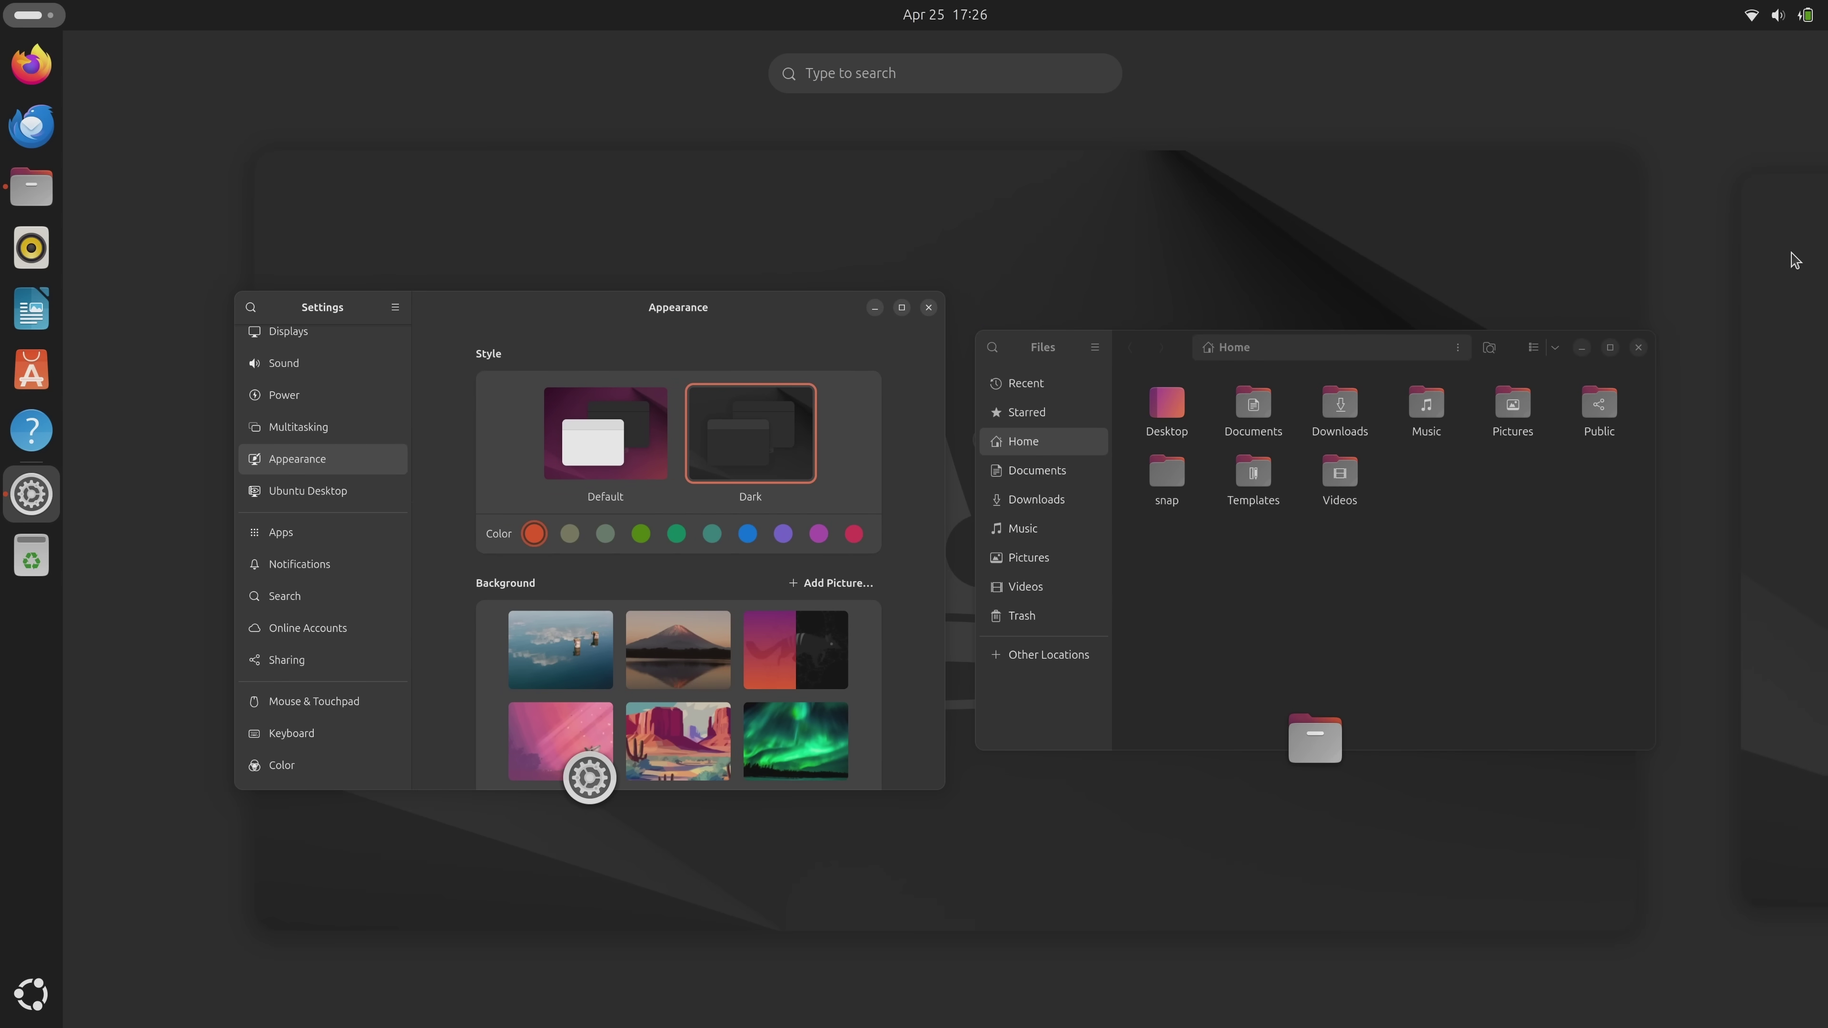
pyautogui.click(1791, 260)
pyautogui.click(1395, 461)
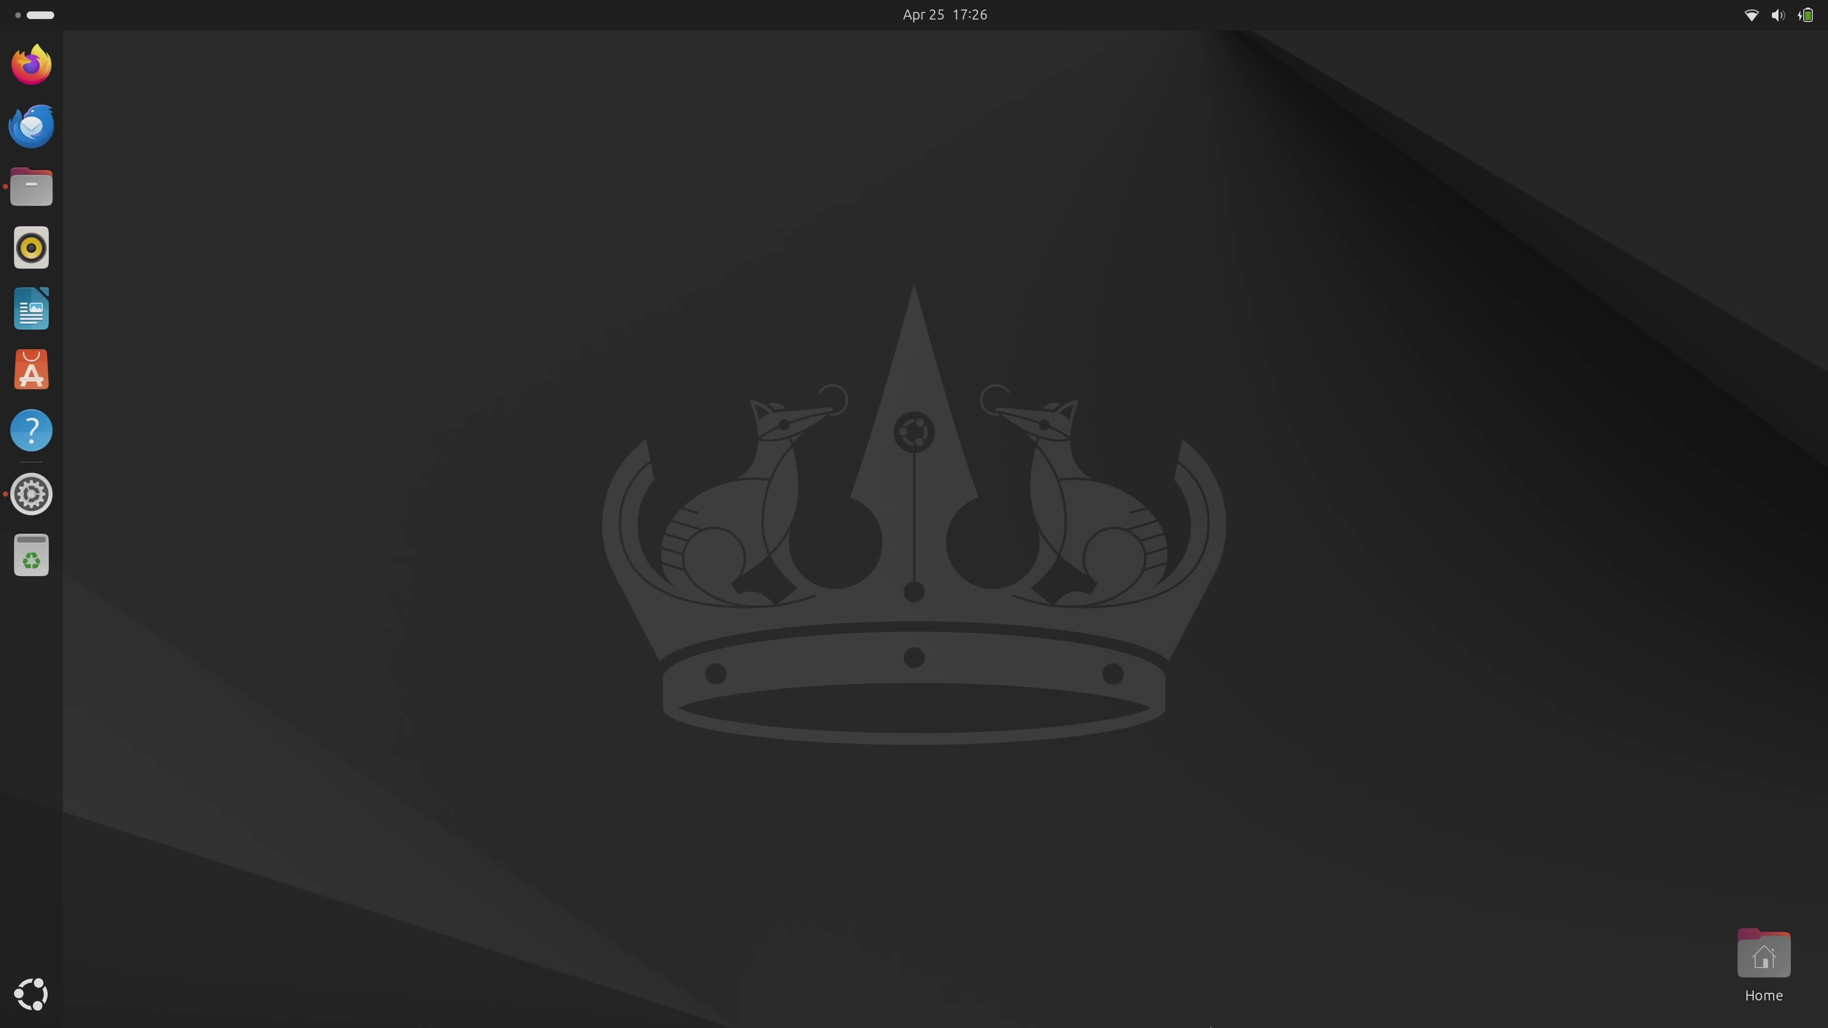
pyautogui.rightClick(31, 193)
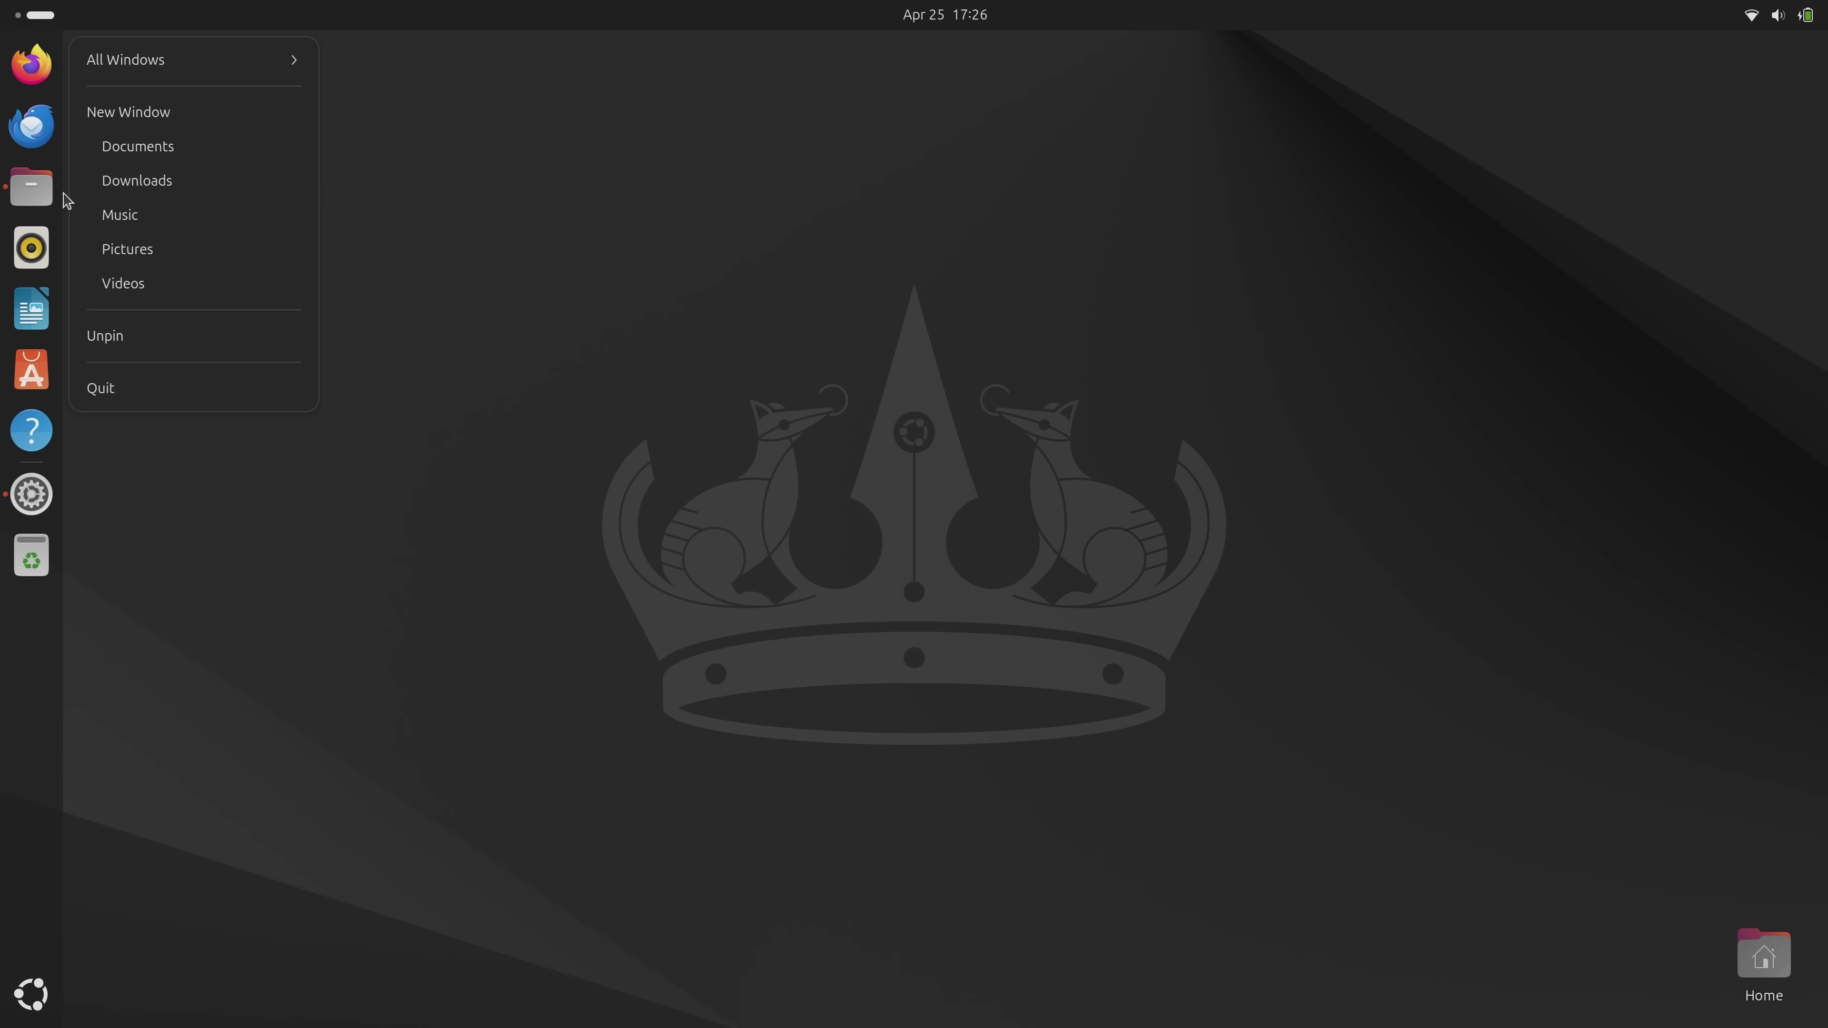
pyautogui.click(144, 119)
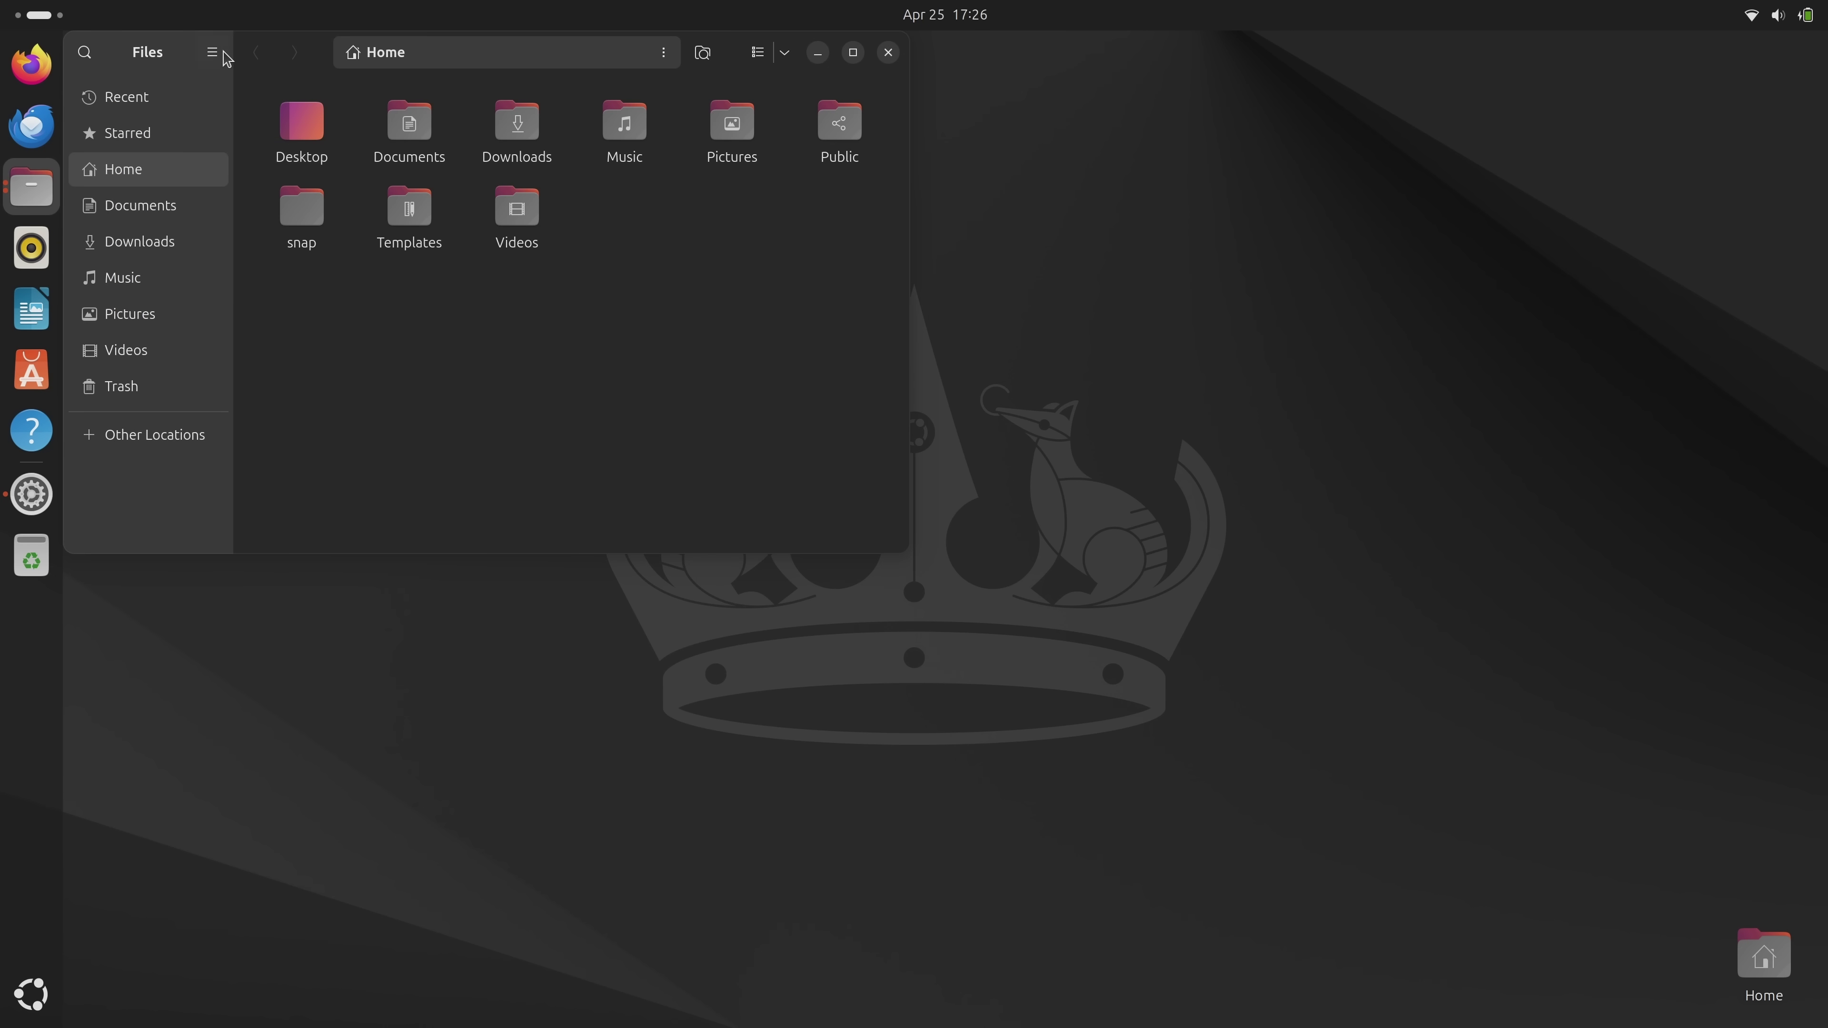
pyautogui.moveTo(195, 41); pyautogui.dragTo(304, 96)
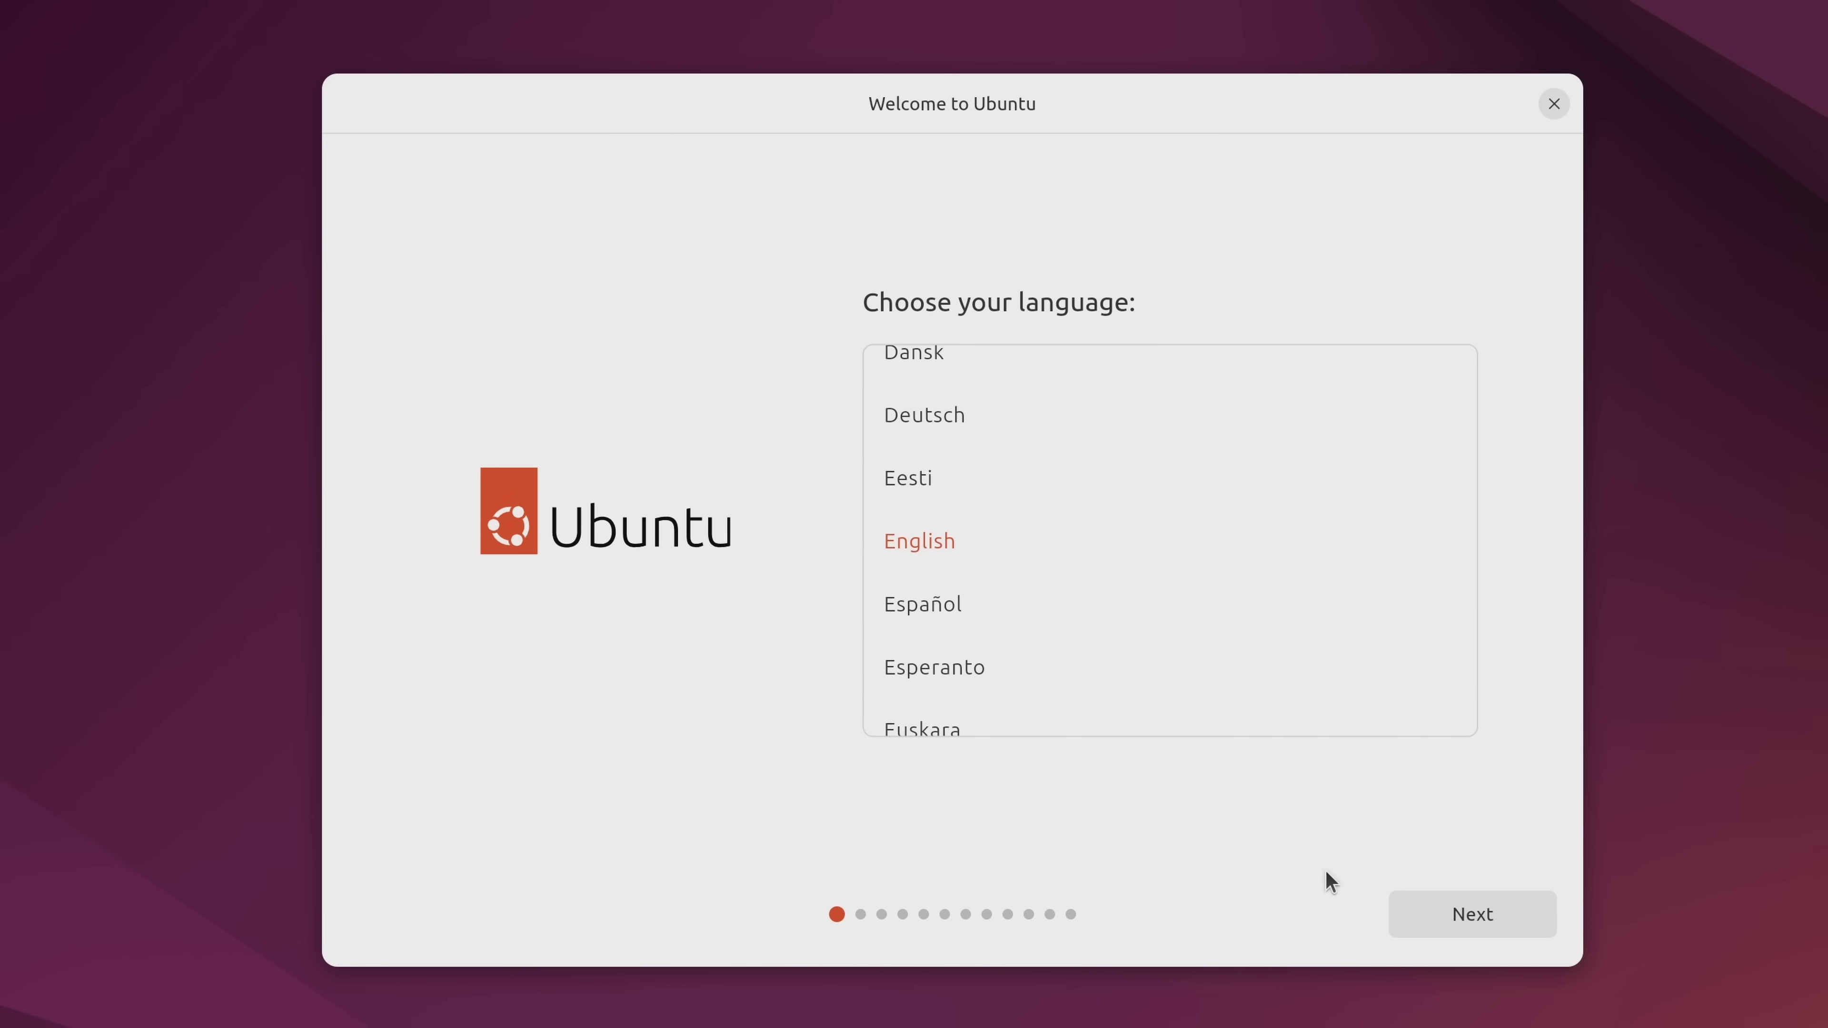
# Accept English, the default accessibility options and the English (US) keyboard layout in the installer.
pyautogui.click(1497, 923)
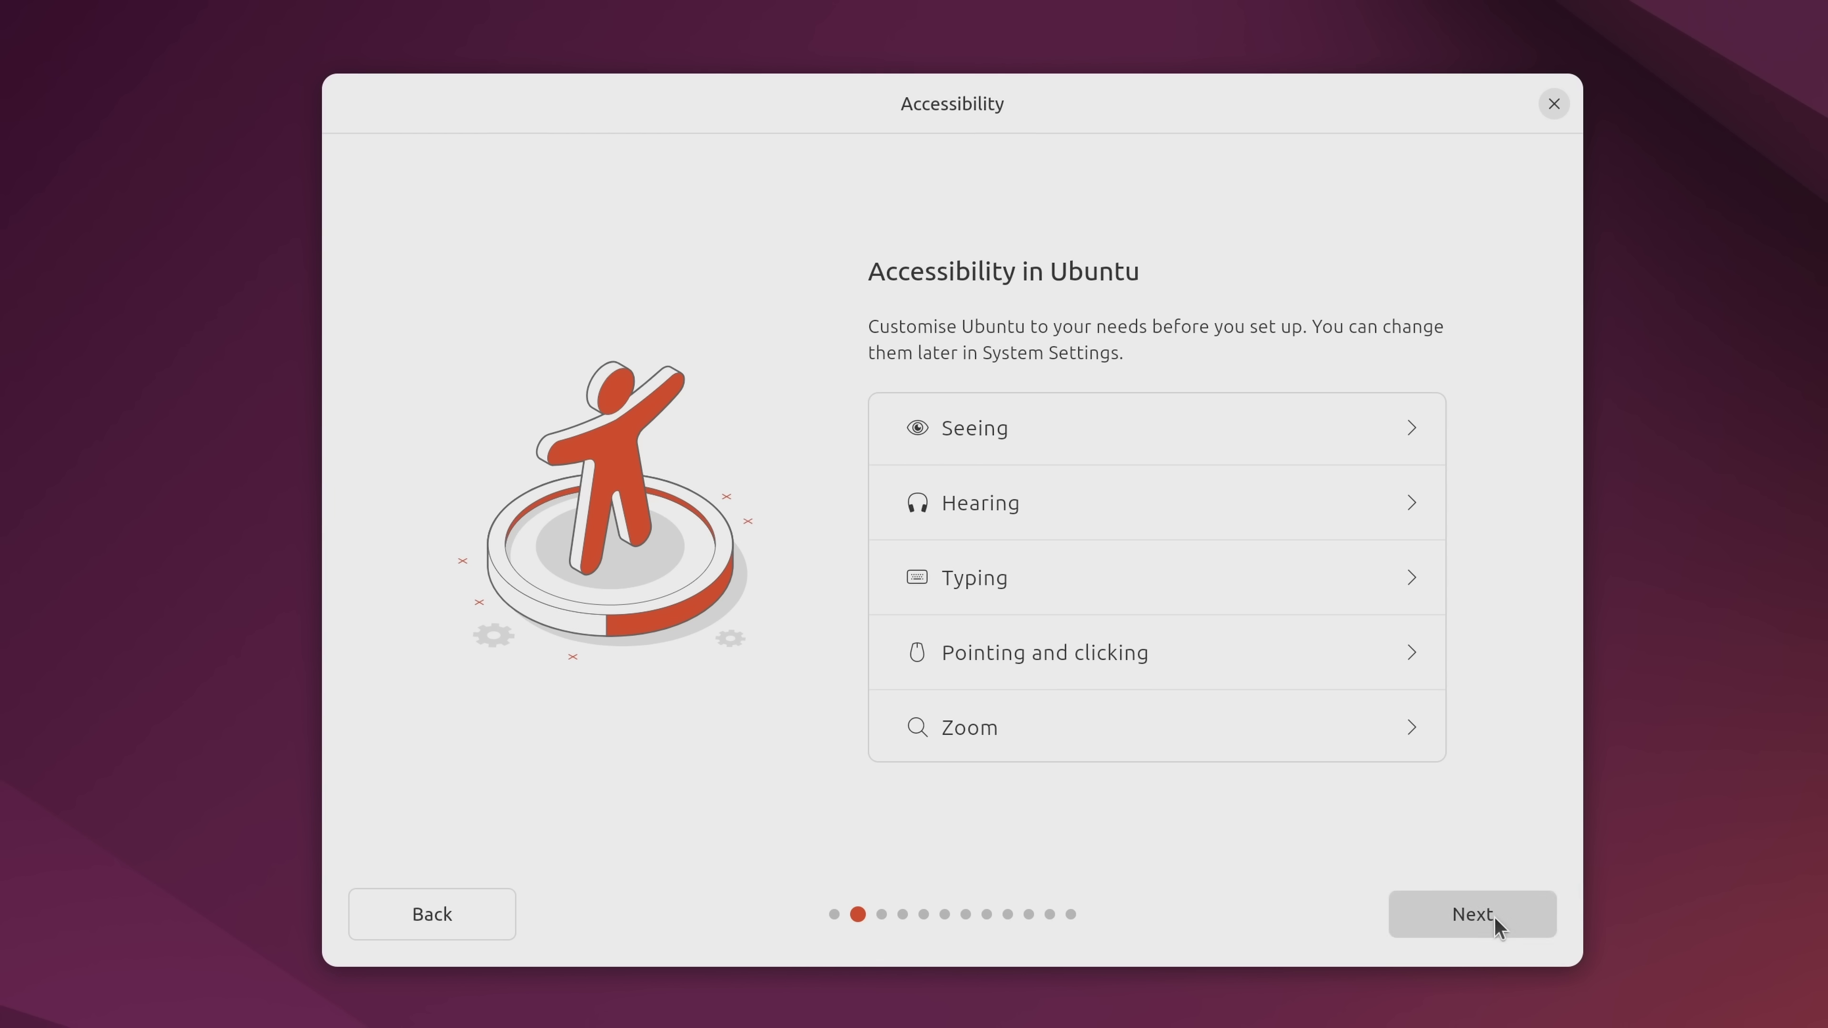
pyautogui.click(1497, 923)
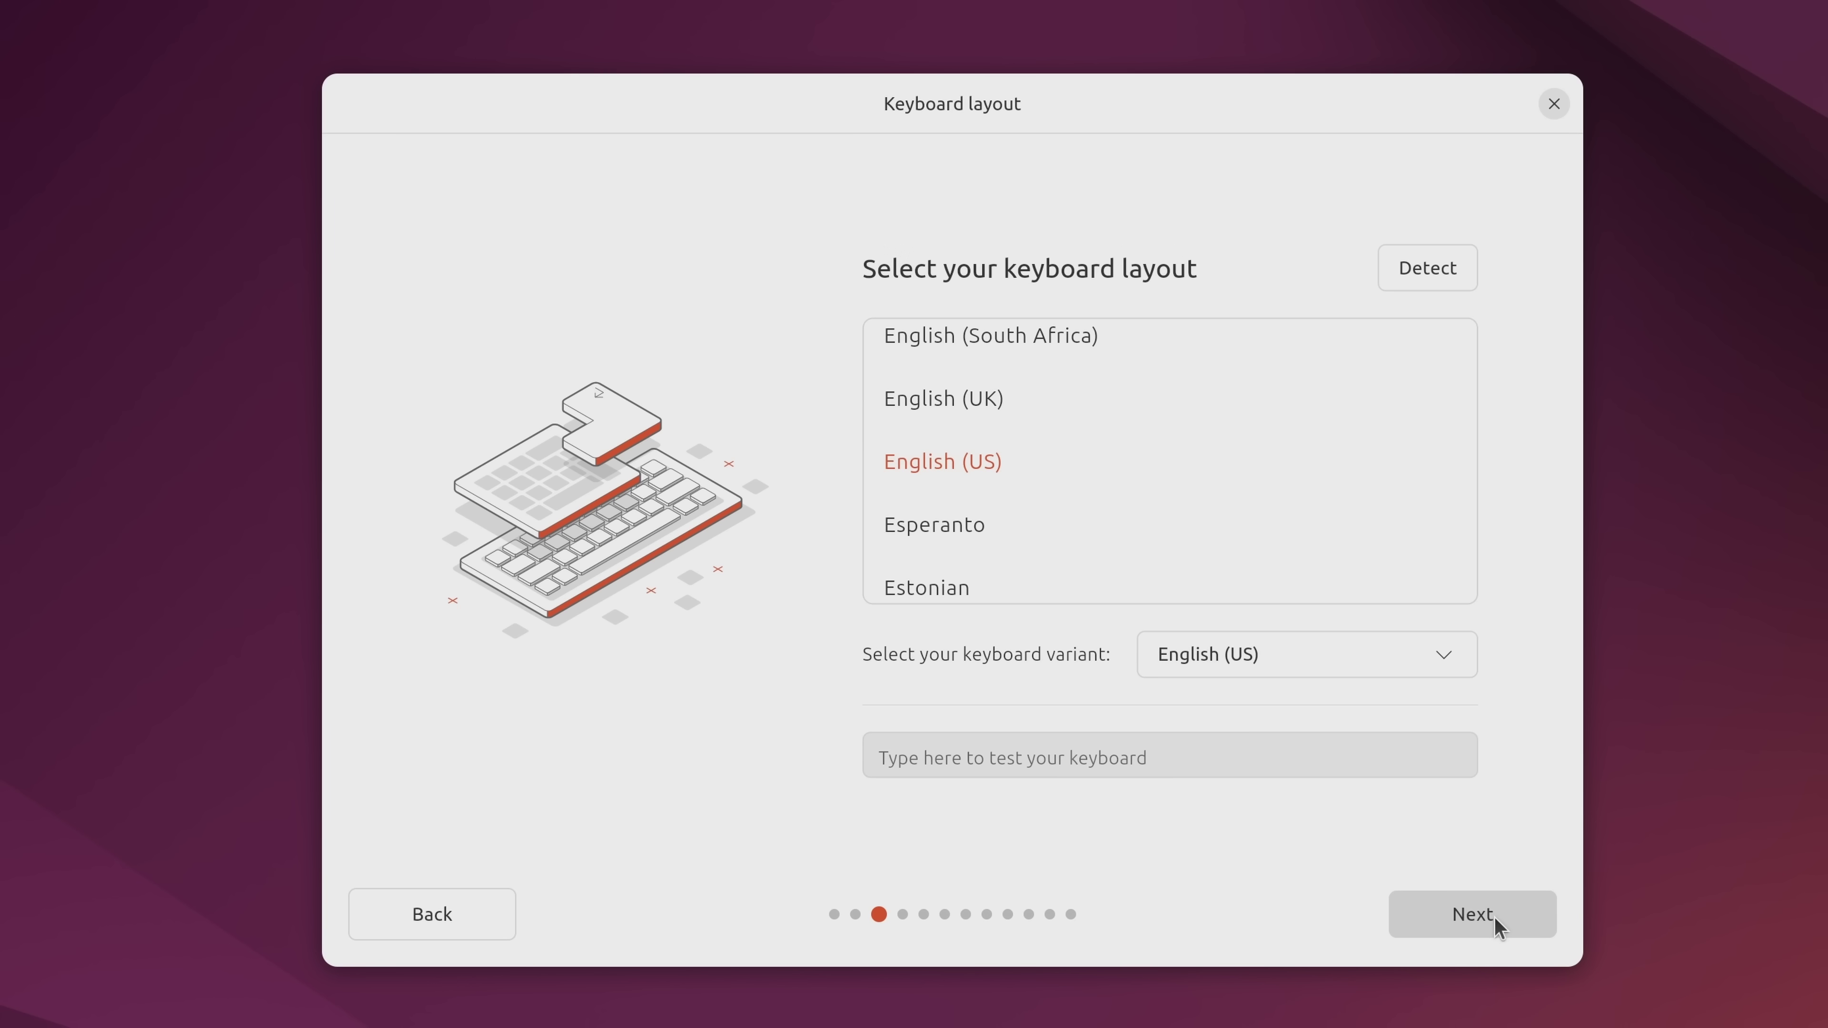
pyautogui.click(1495, 921)
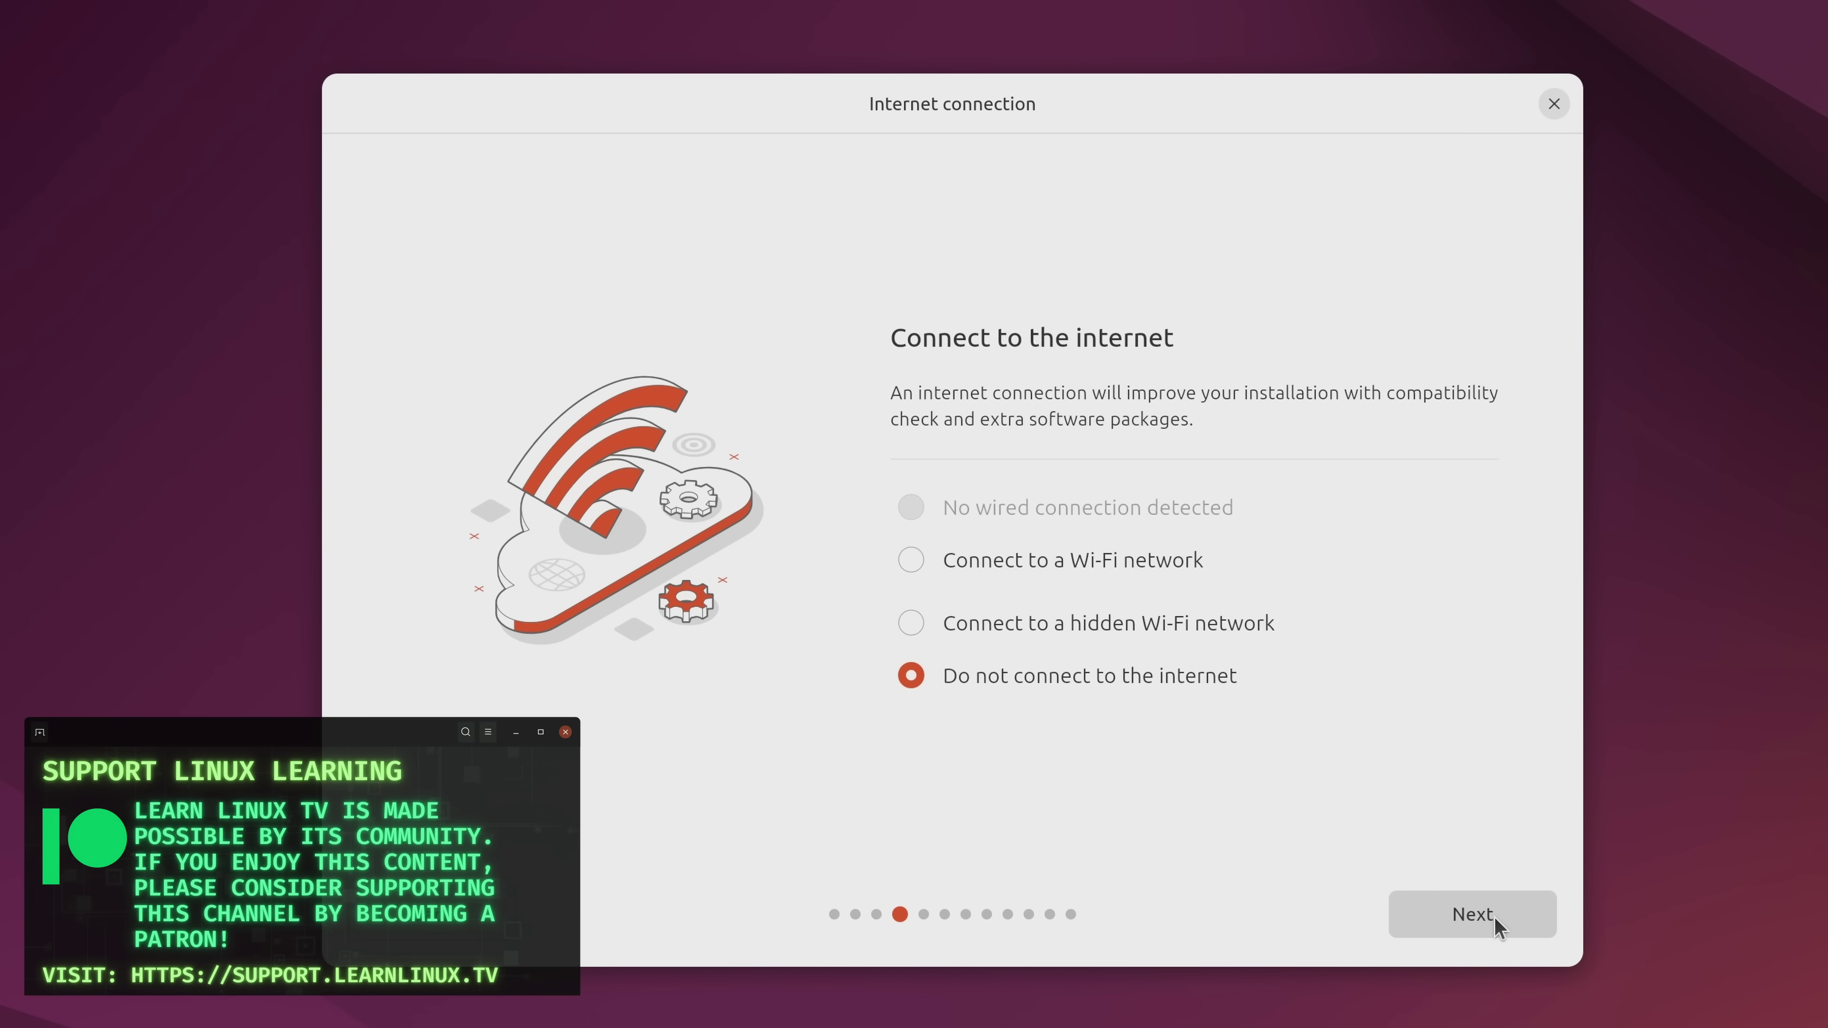
# Choose 'Connect to a Wi-Fi network' and keep the Default app selection.
pyautogui.click(1171, 562)
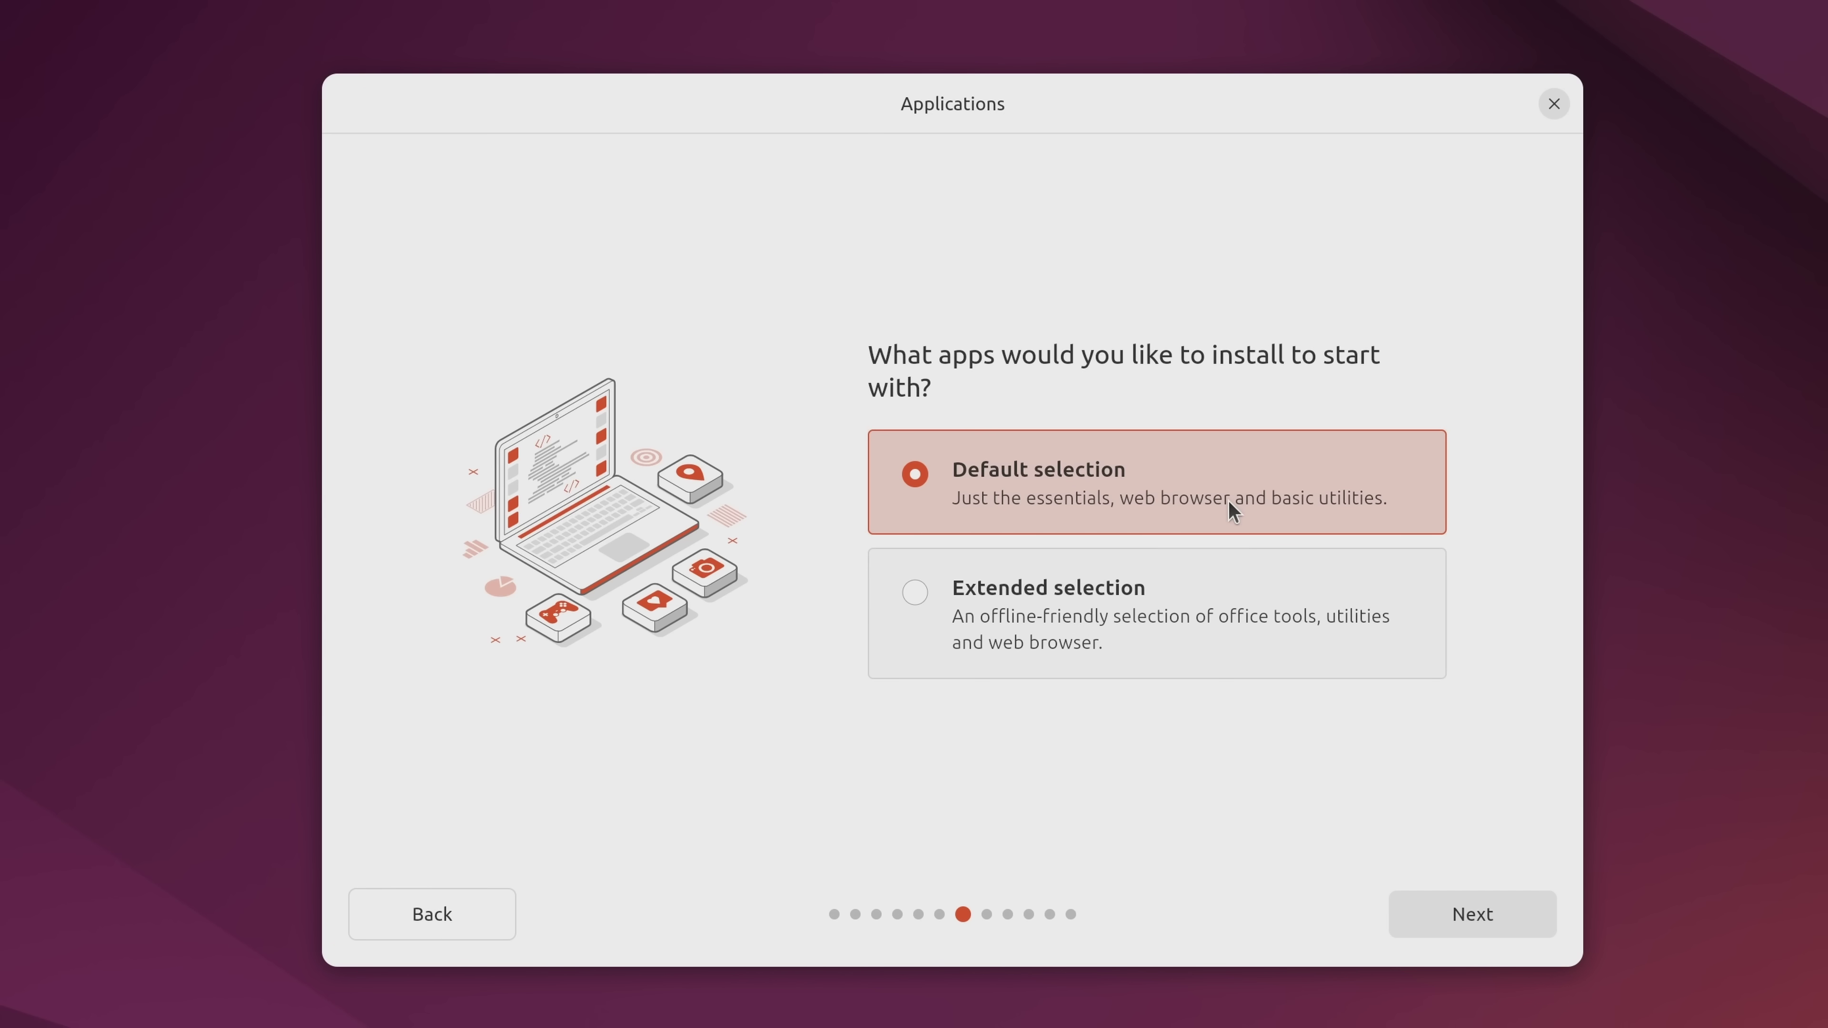
pyautogui.click(1374, 827)
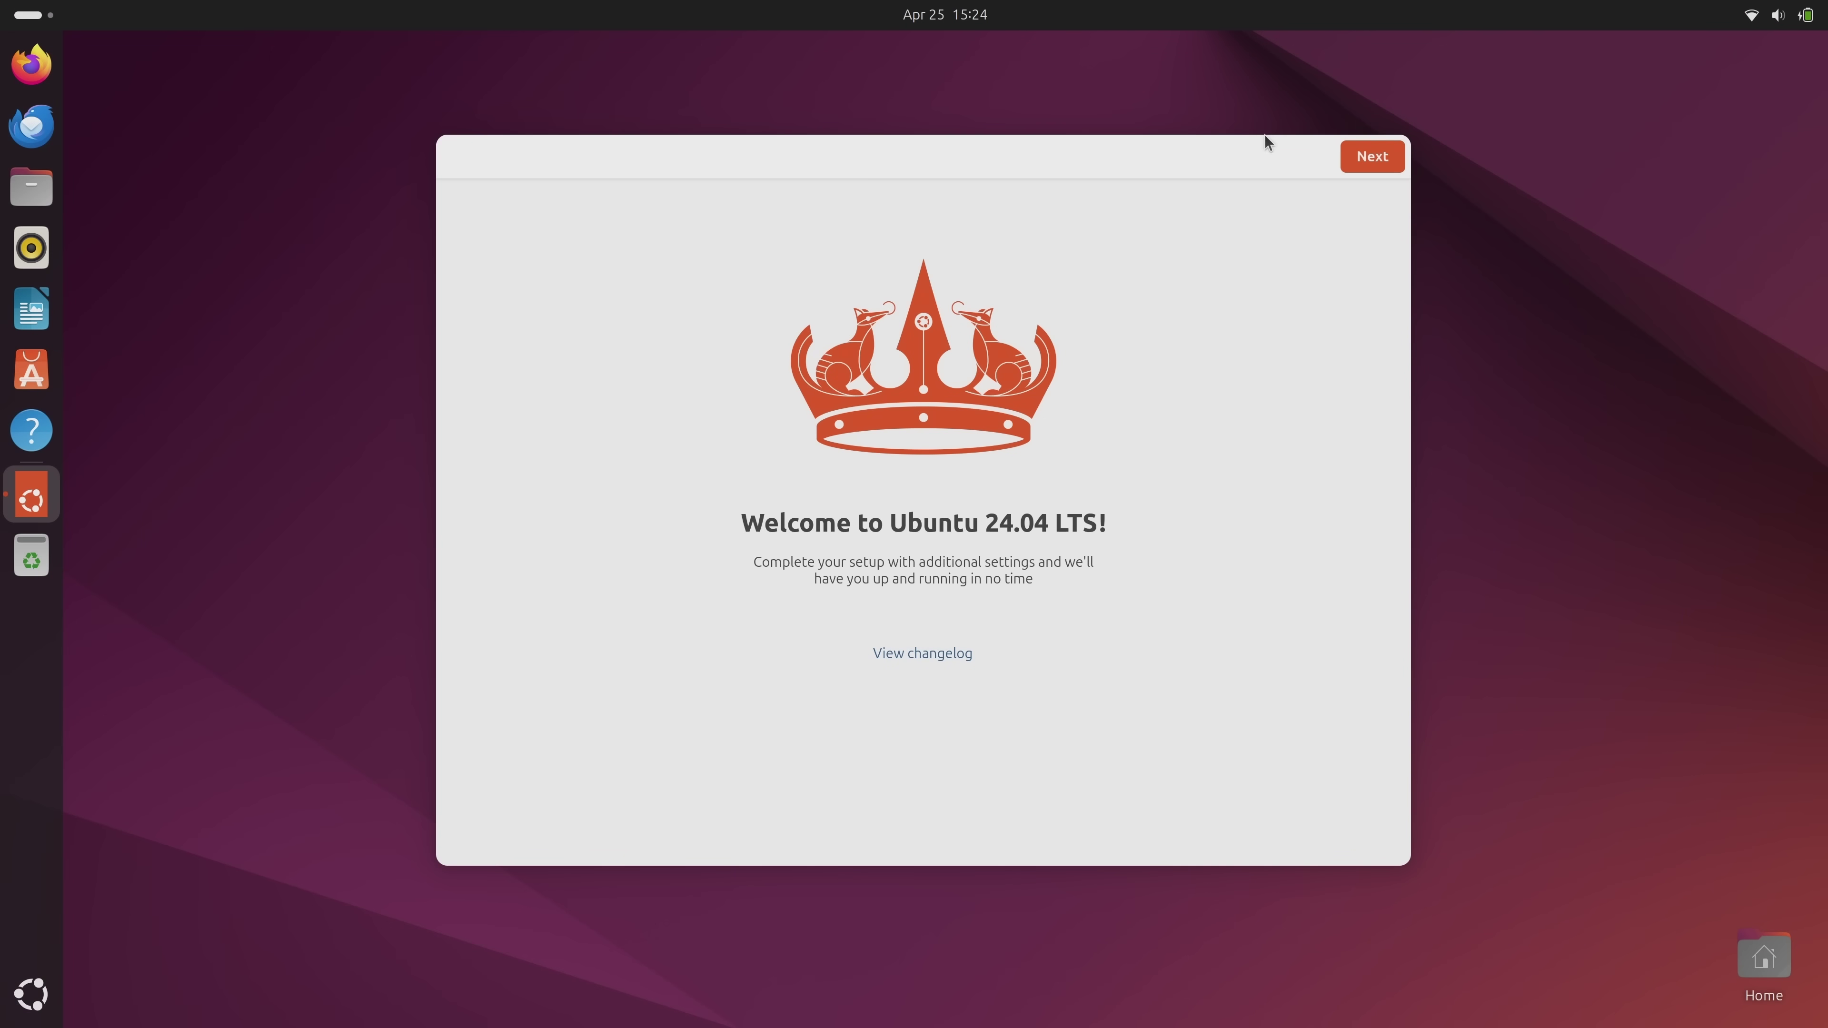
# Continue past the Welcome to Ubuntu 24.04 LTS page.
pyautogui.click(1368, 160)
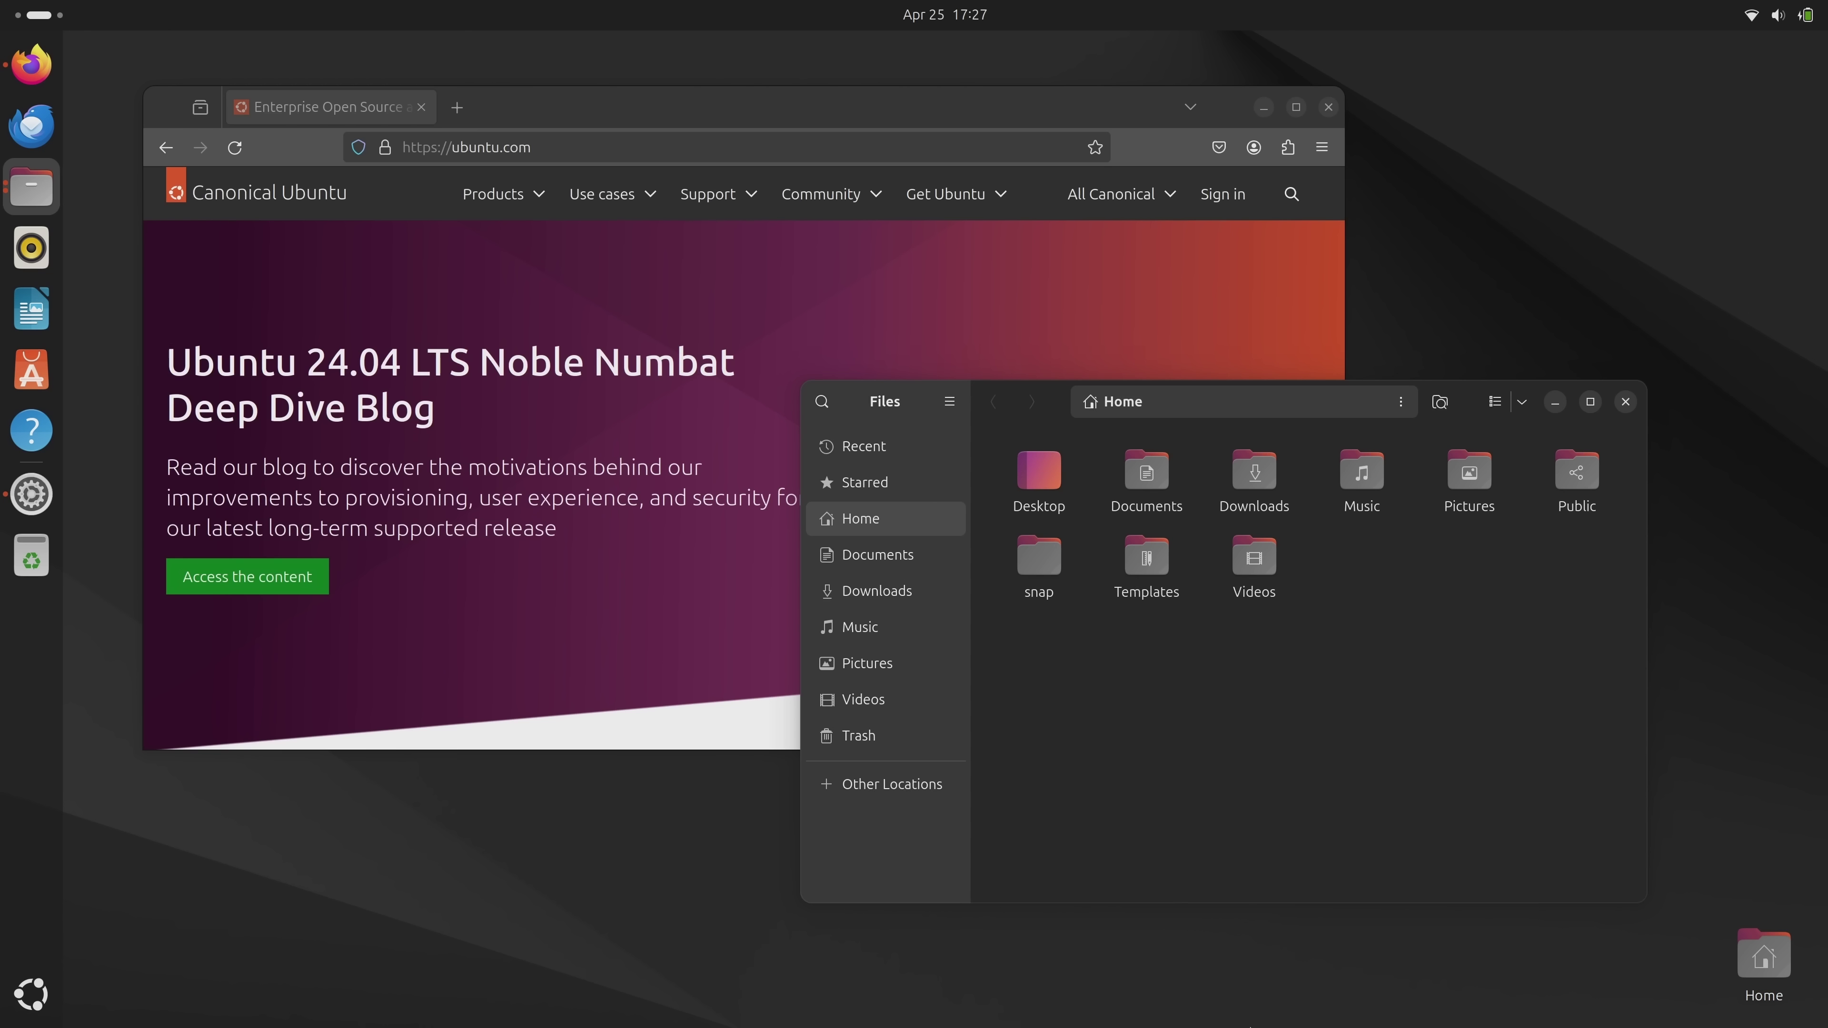
# Launch Text Editor on the third workspace, place it upper right, then return to workspace 1.
pyautogui.click(27, 994)
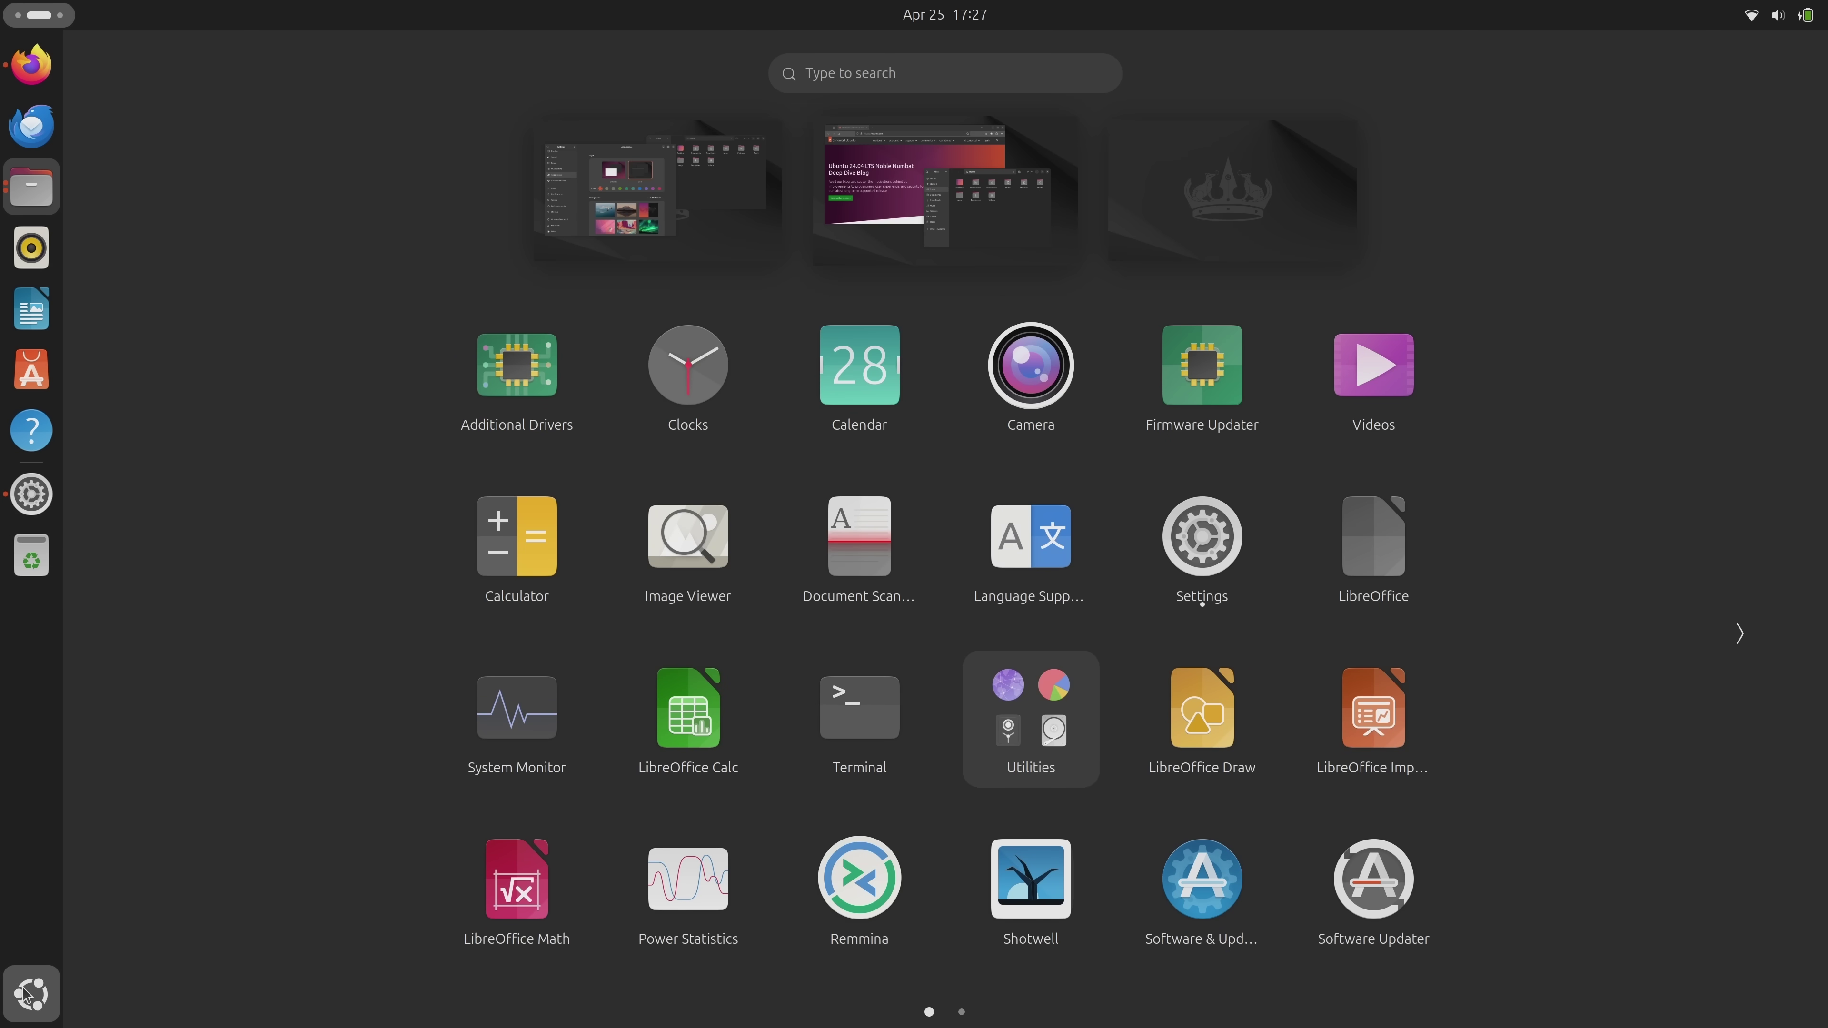
pyautogui.click(1267, 232)
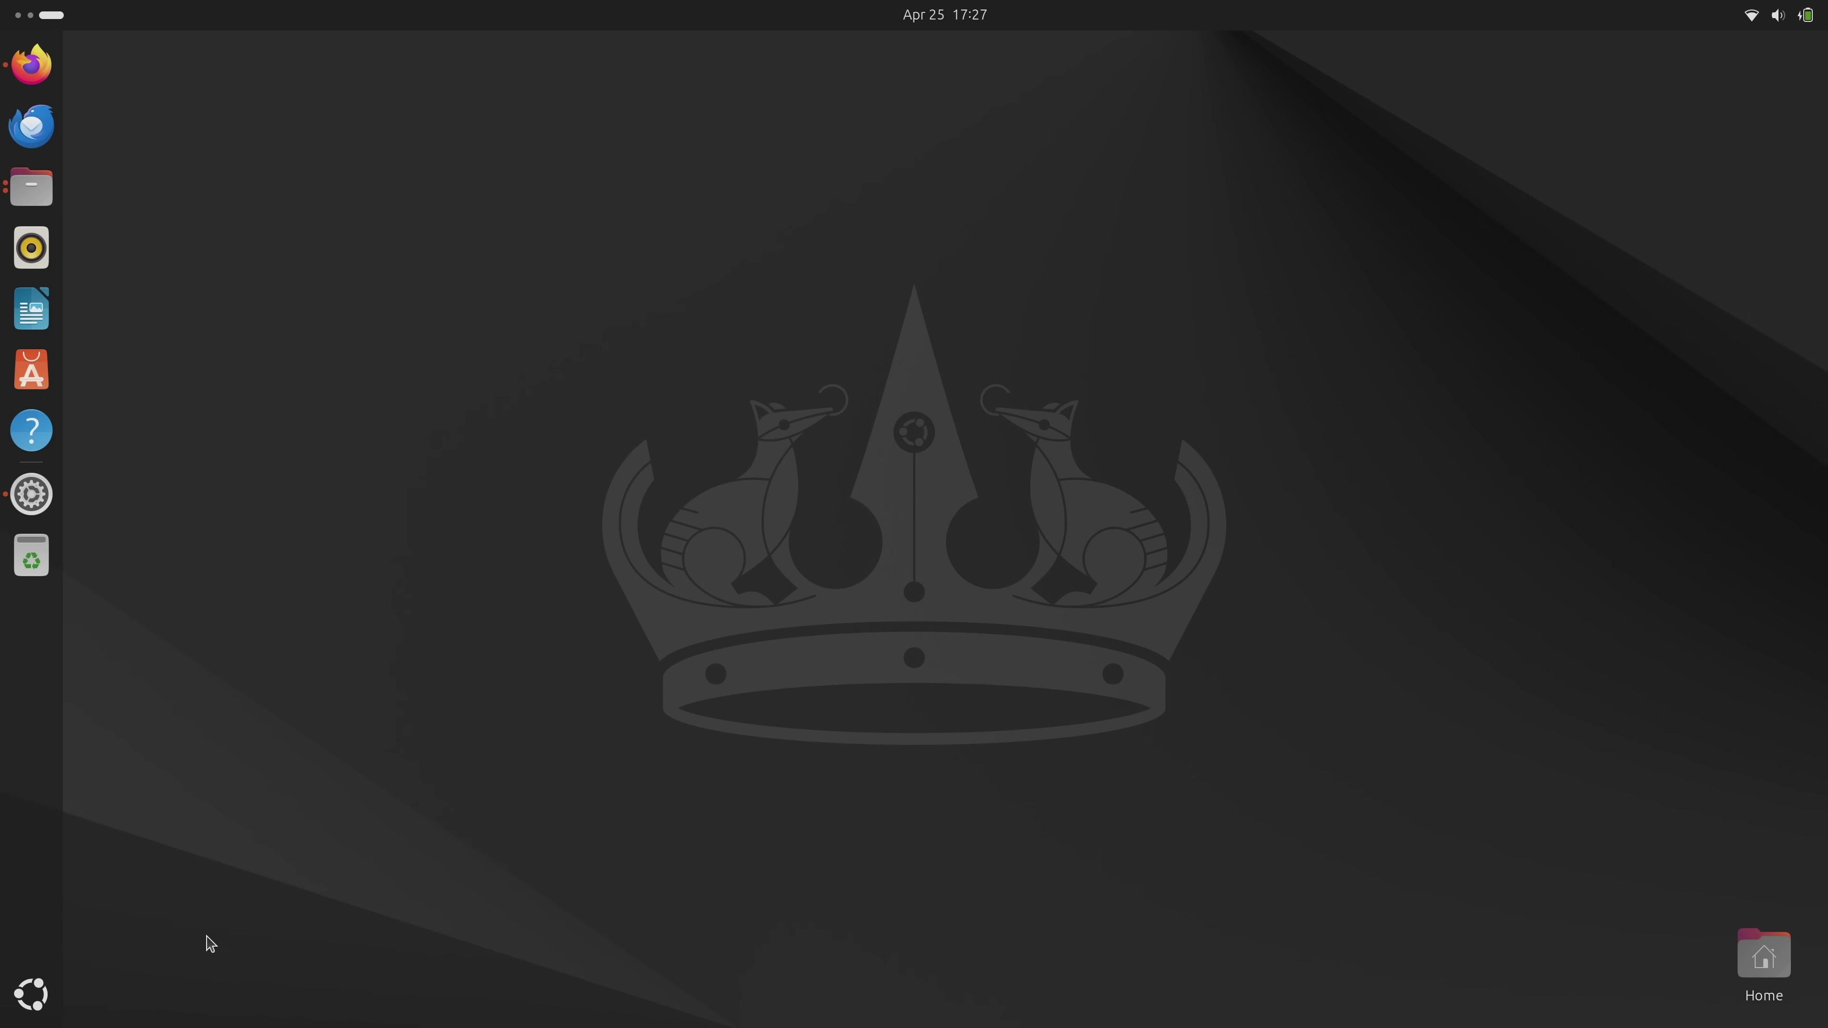
pyautogui.click(61, 1011)
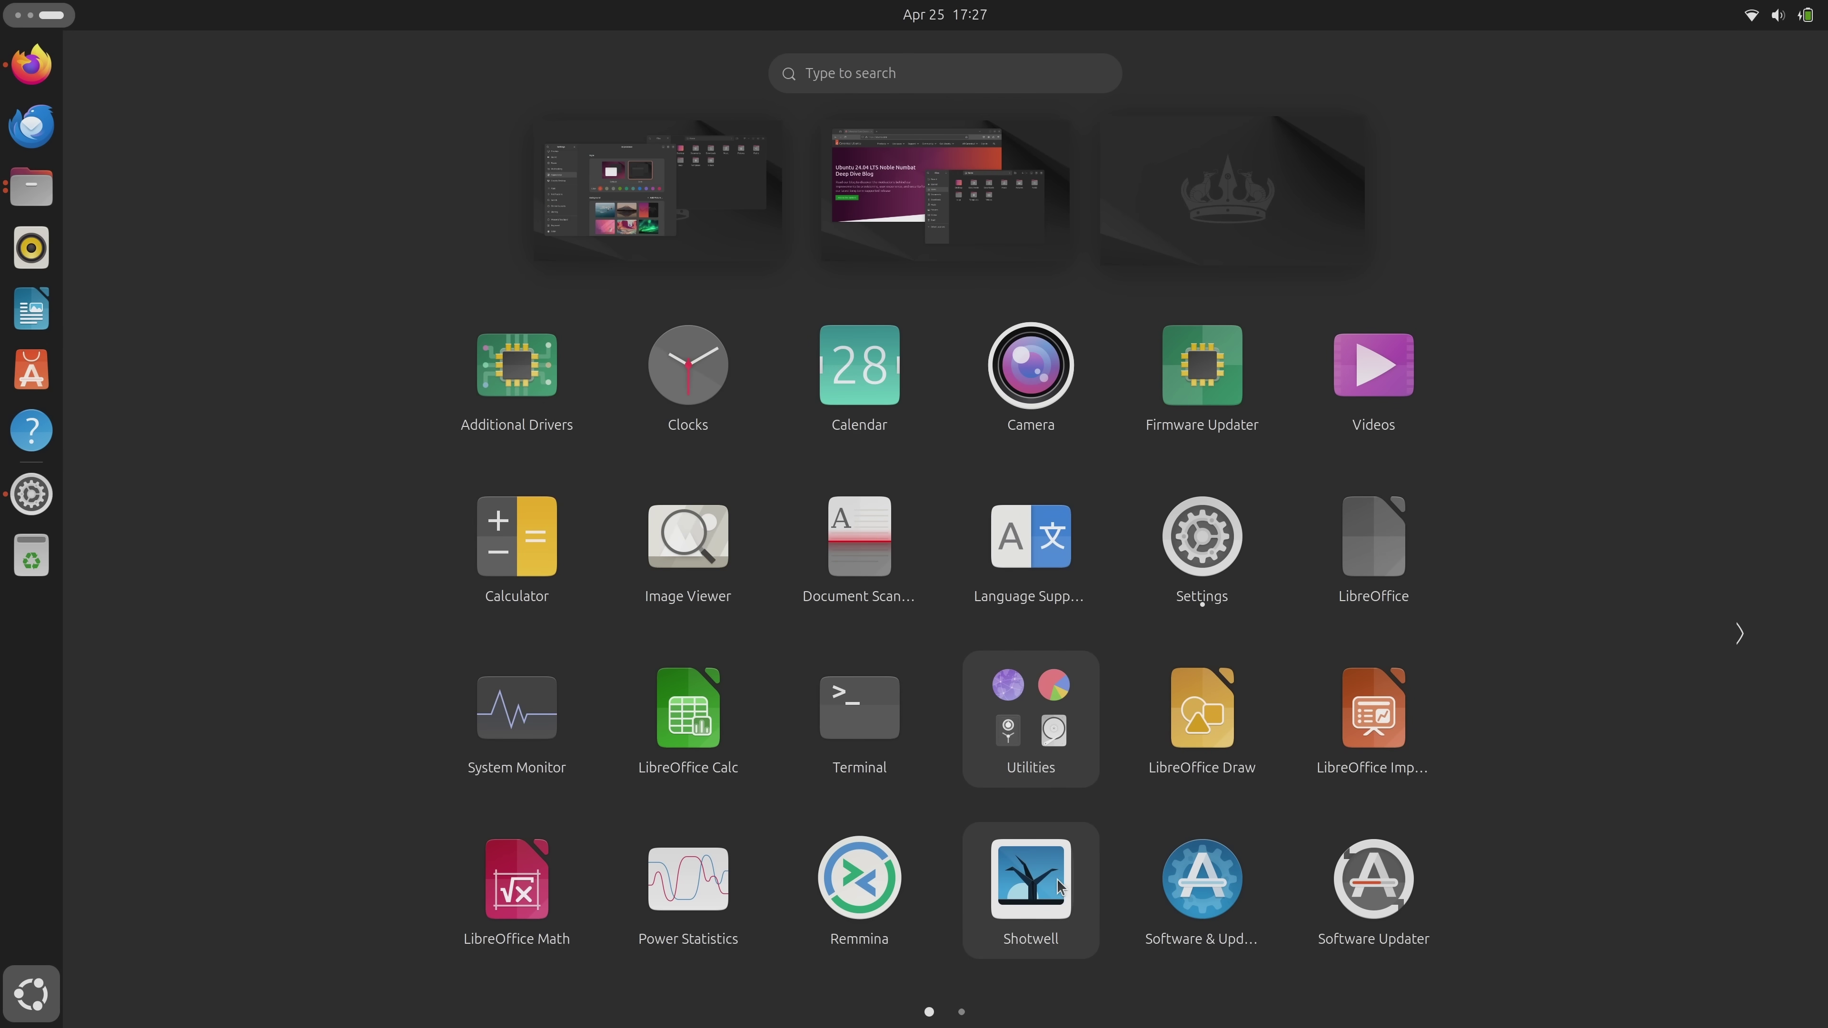
pyautogui.scroll(-1, 1062, 884)
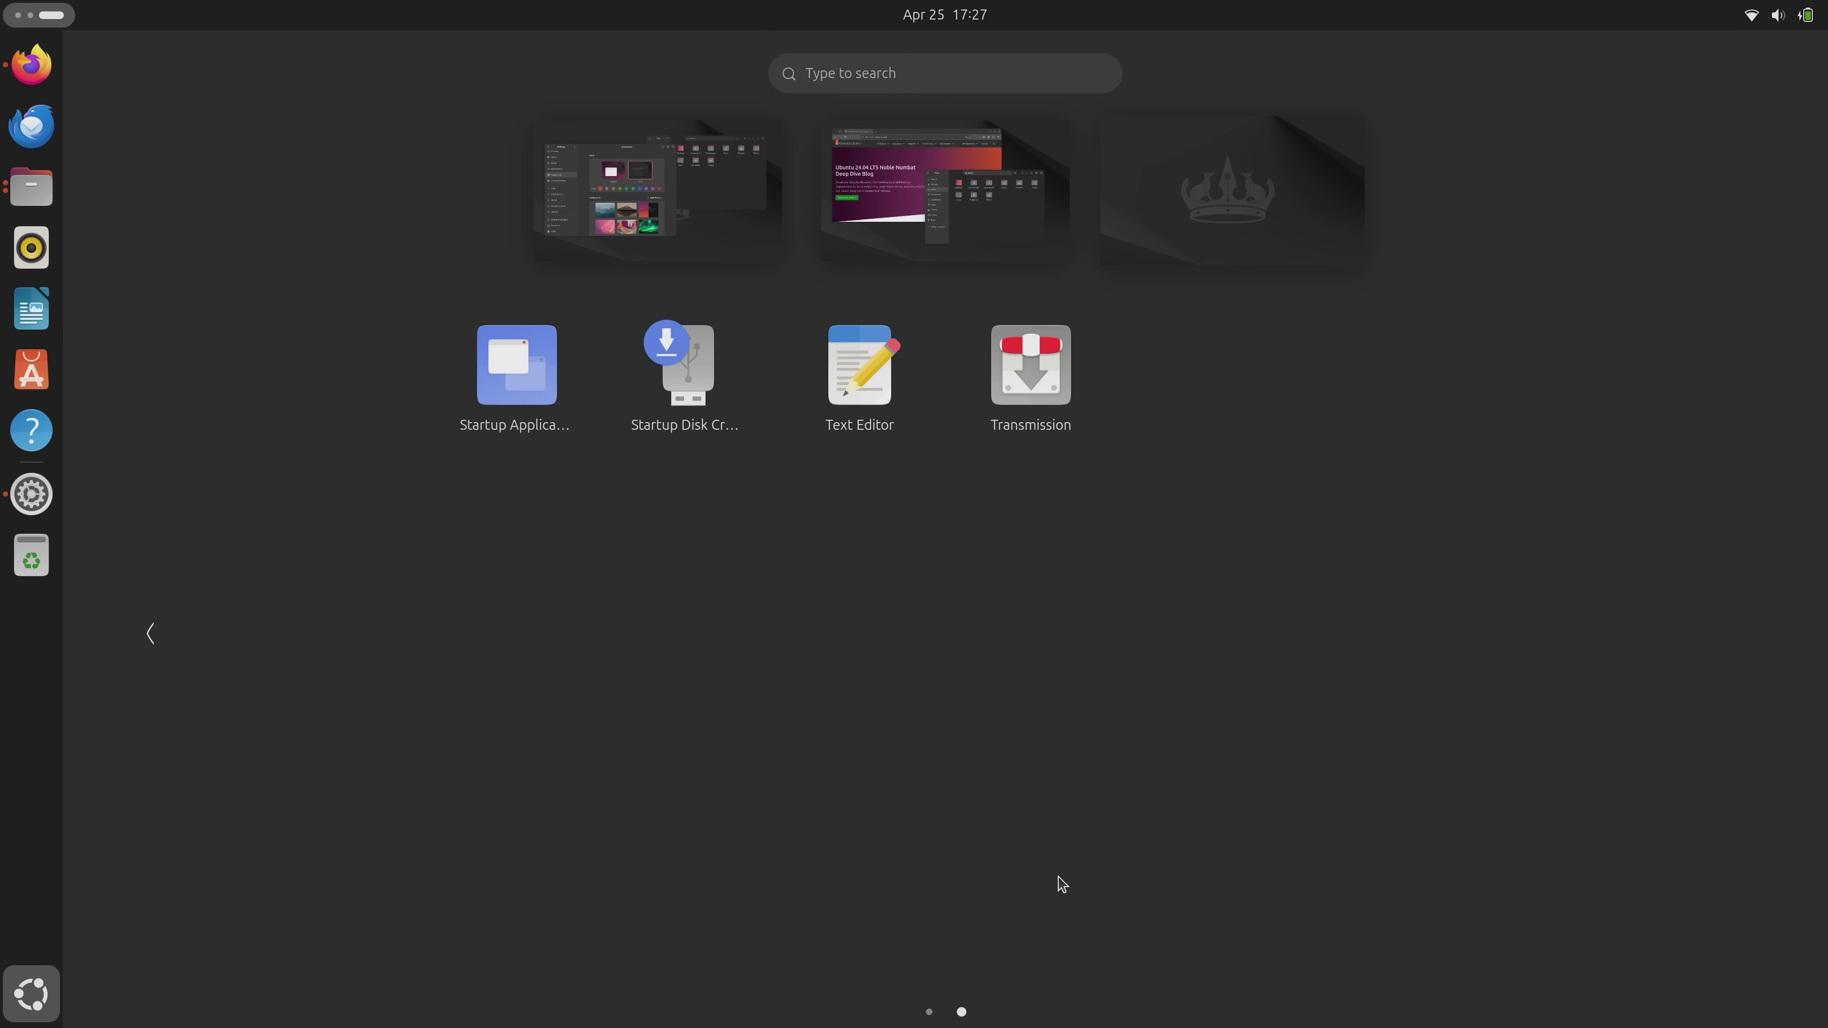
pyautogui.click(924, 405)
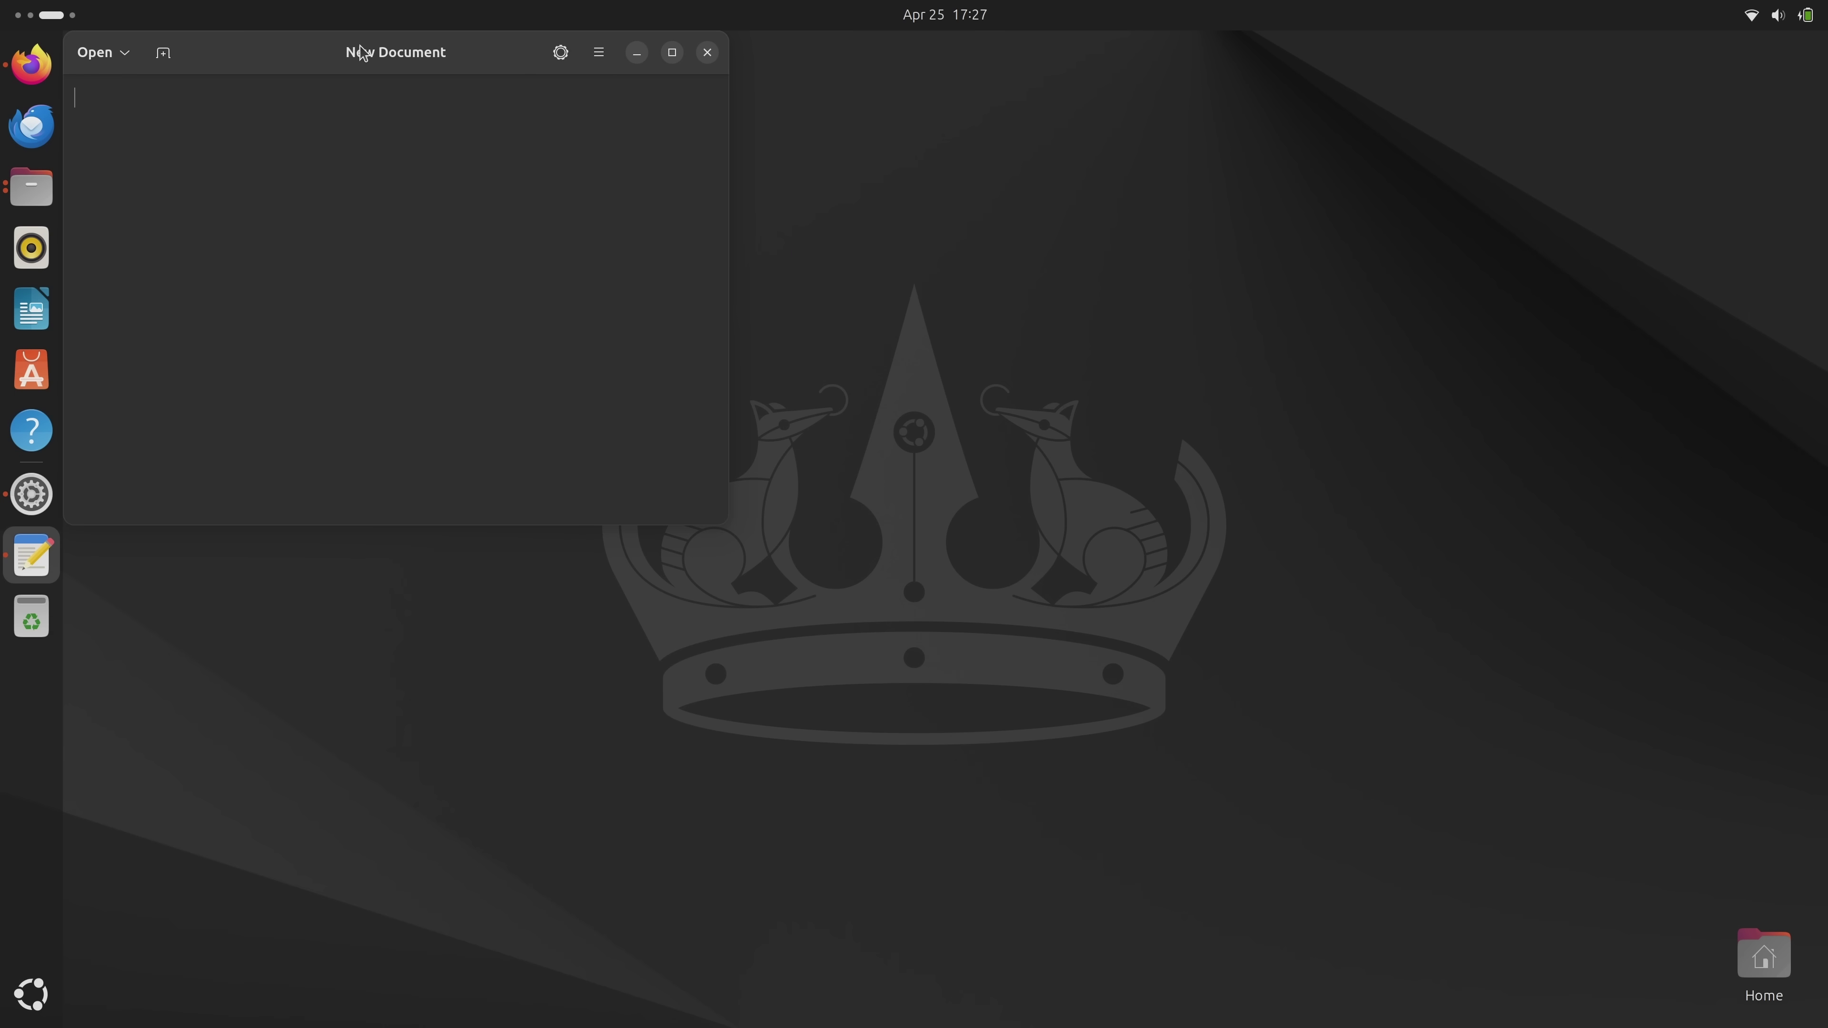
pyautogui.moveTo(364, 54); pyautogui.dragTo(1415, 121)
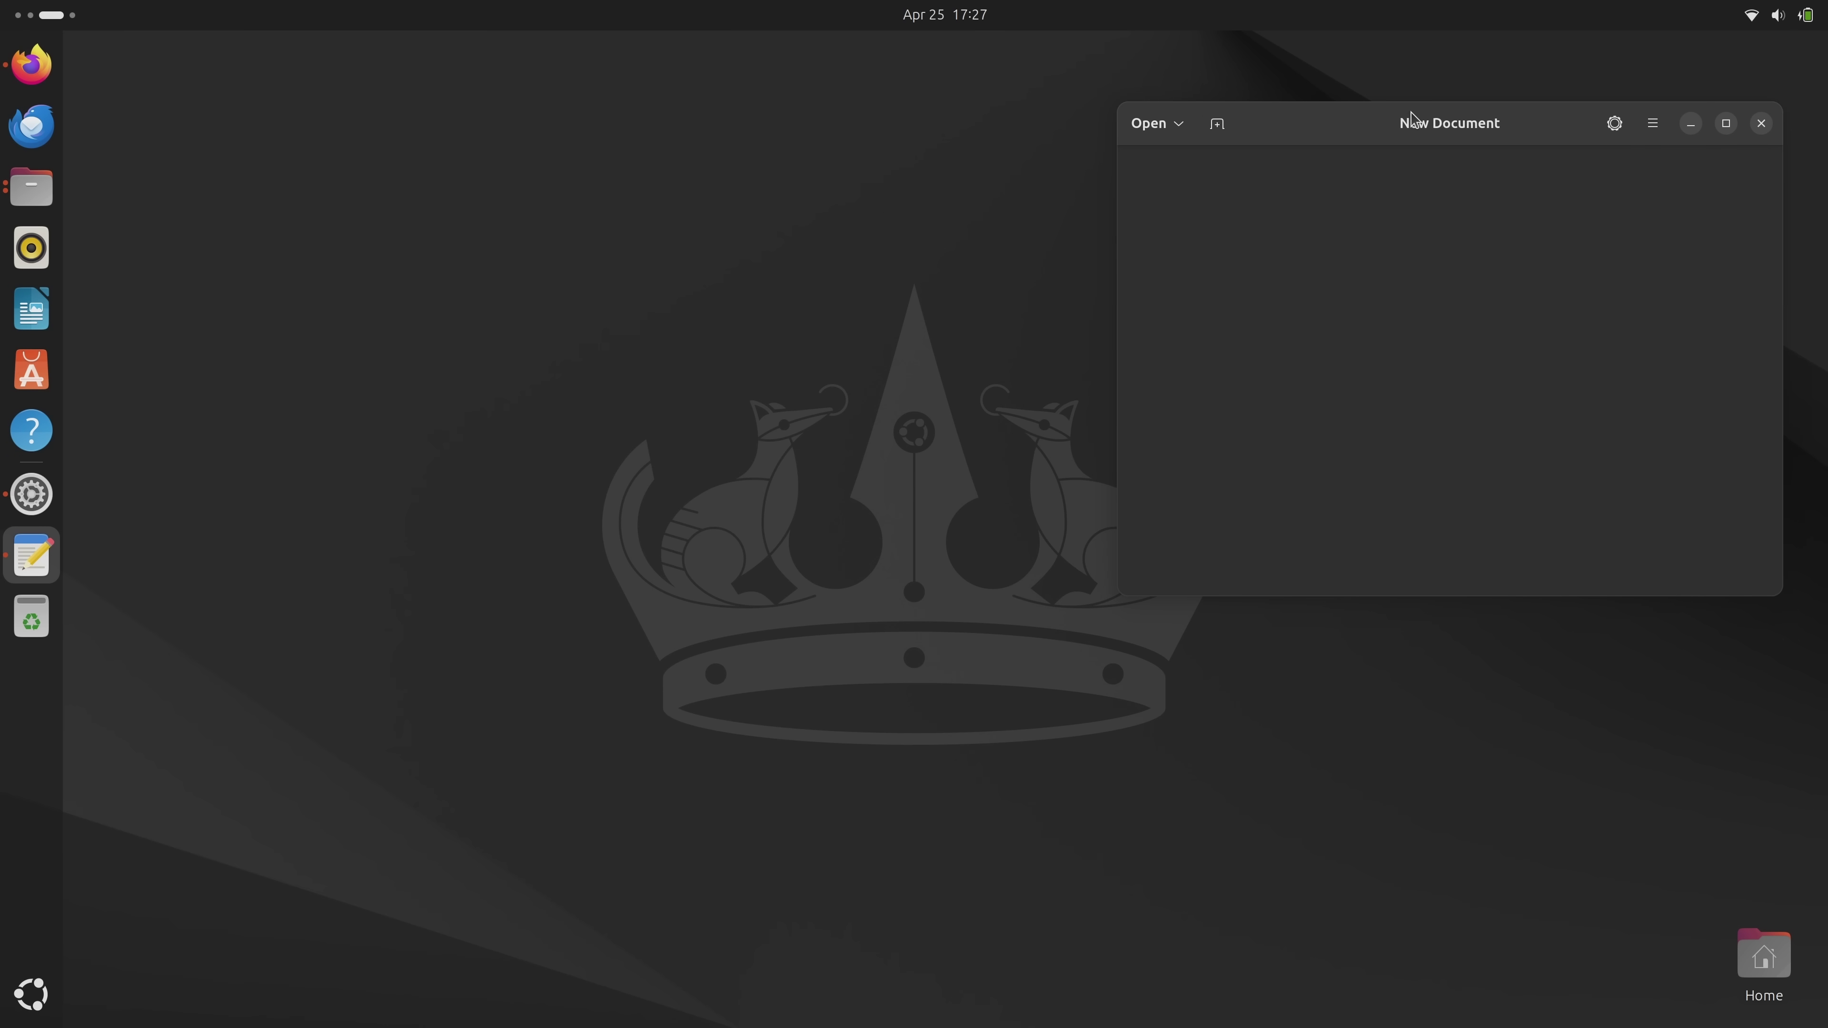
pyautogui.click(32, 993)
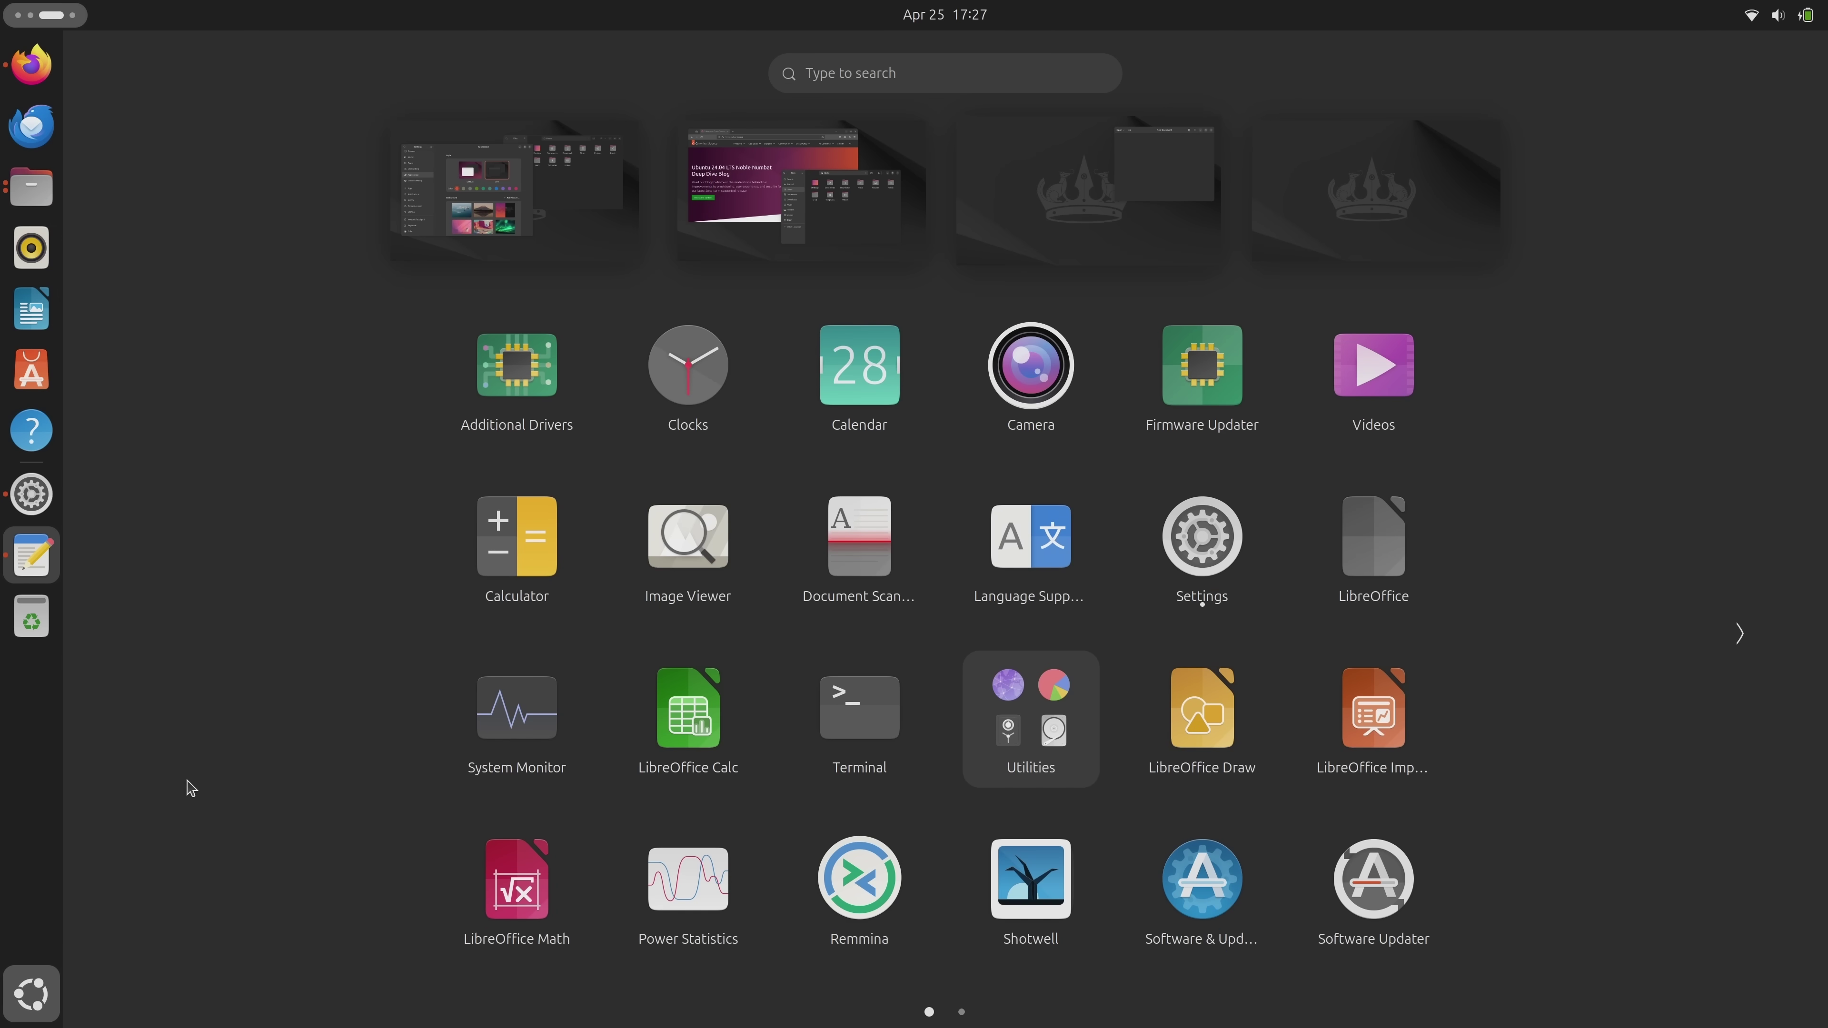
pyautogui.click(489, 250)
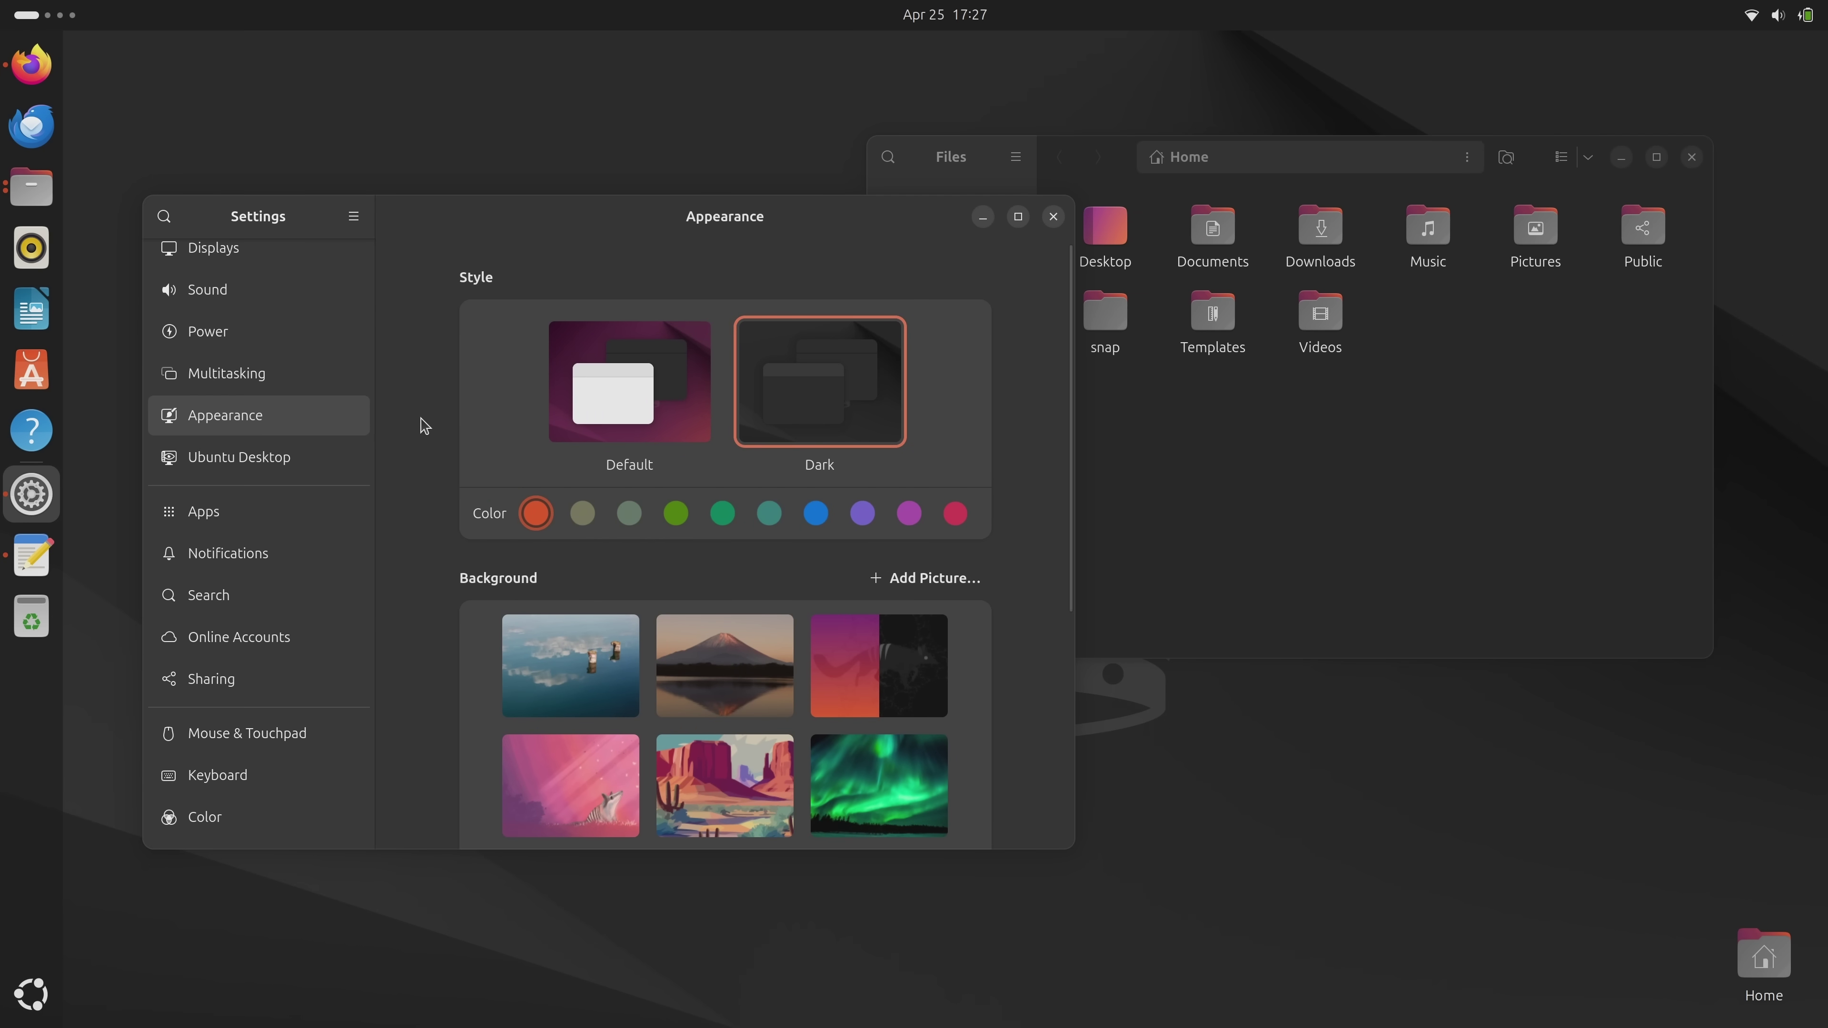
# Choose the light Default style, close Settings, view Files as a list and close it, then return to Text Editor.
pyautogui.click(598, 385)
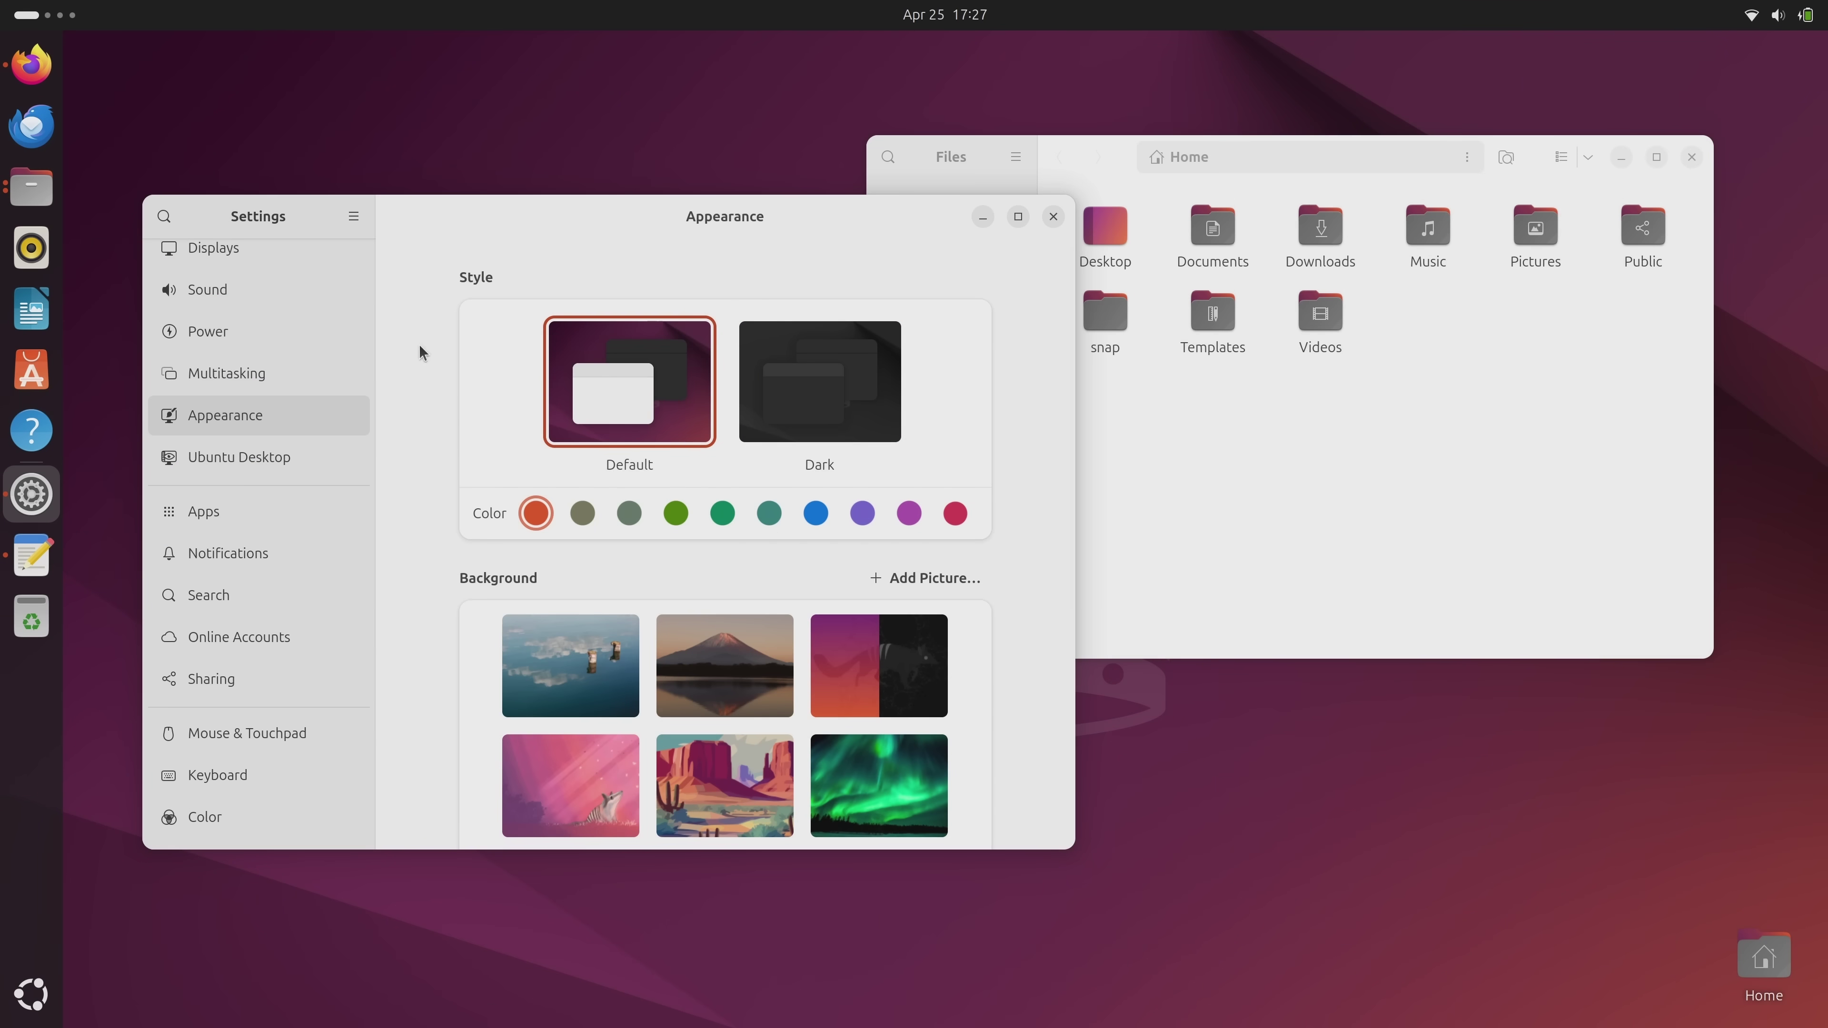
pyautogui.click(1053, 216)
pyautogui.moveTo(1083, 145); pyautogui.dragTo(744, 239)
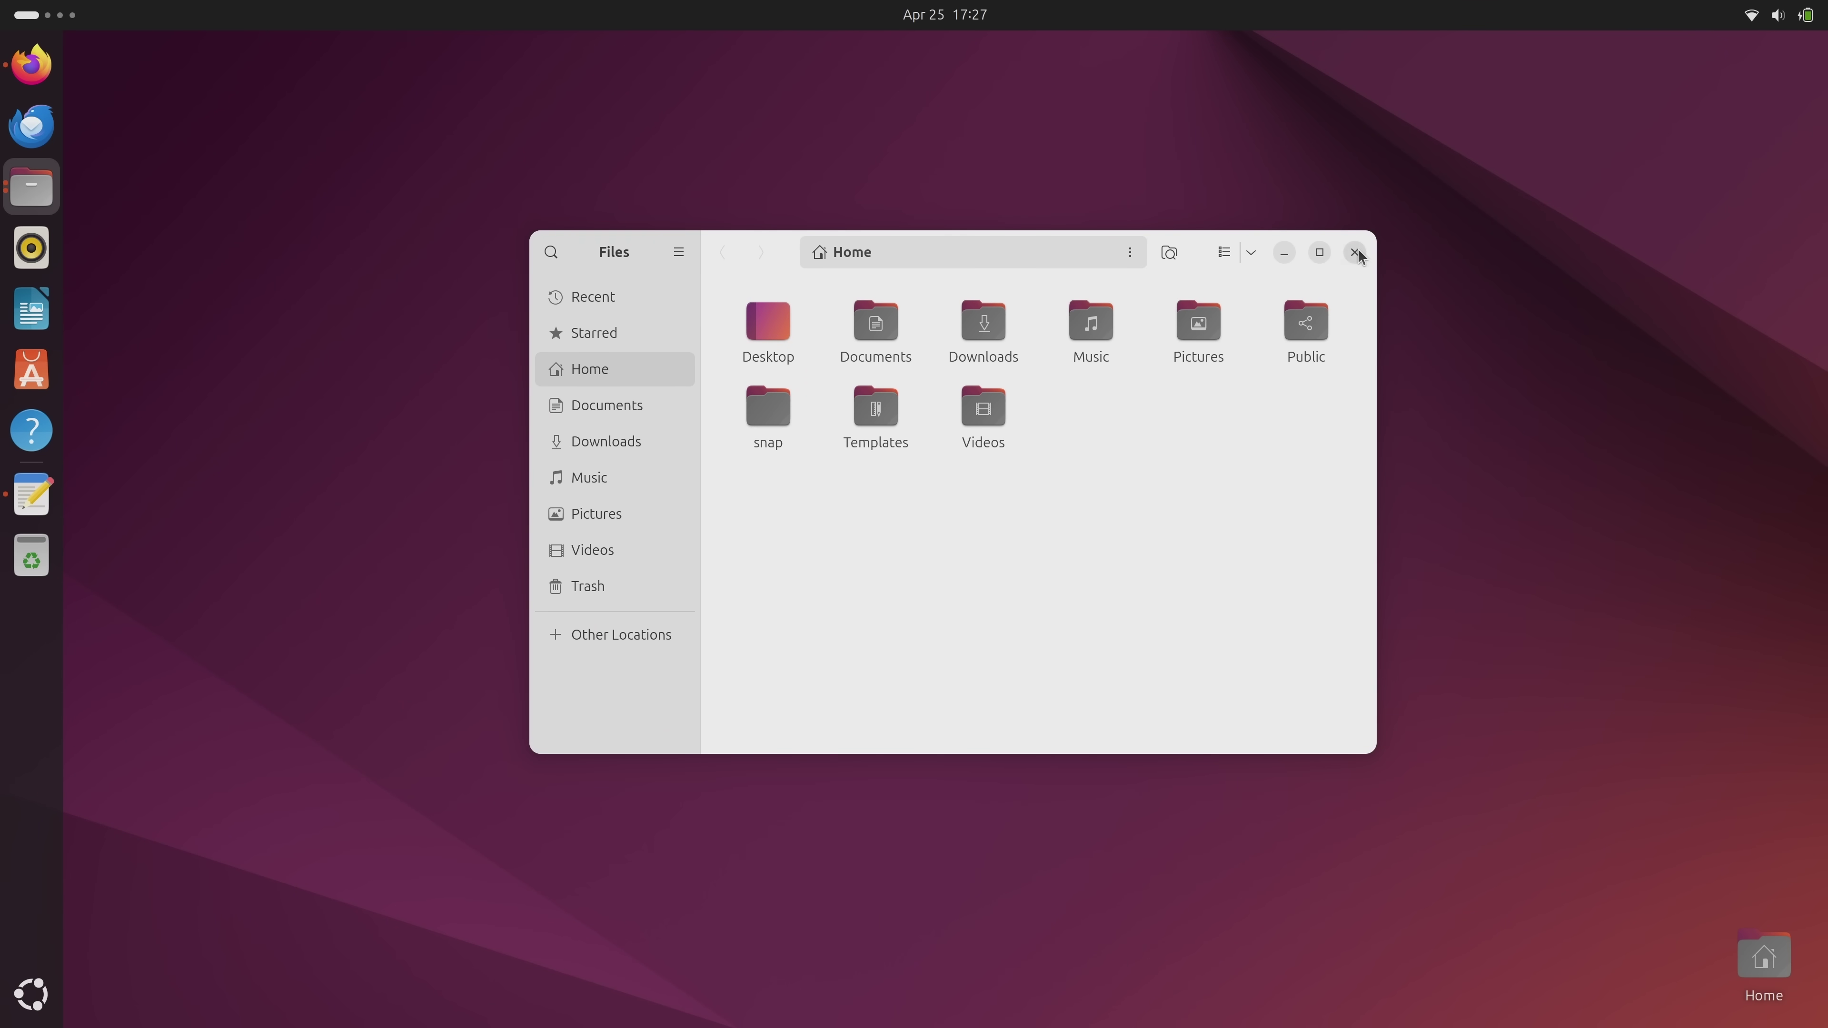
pyautogui.click(1222, 256)
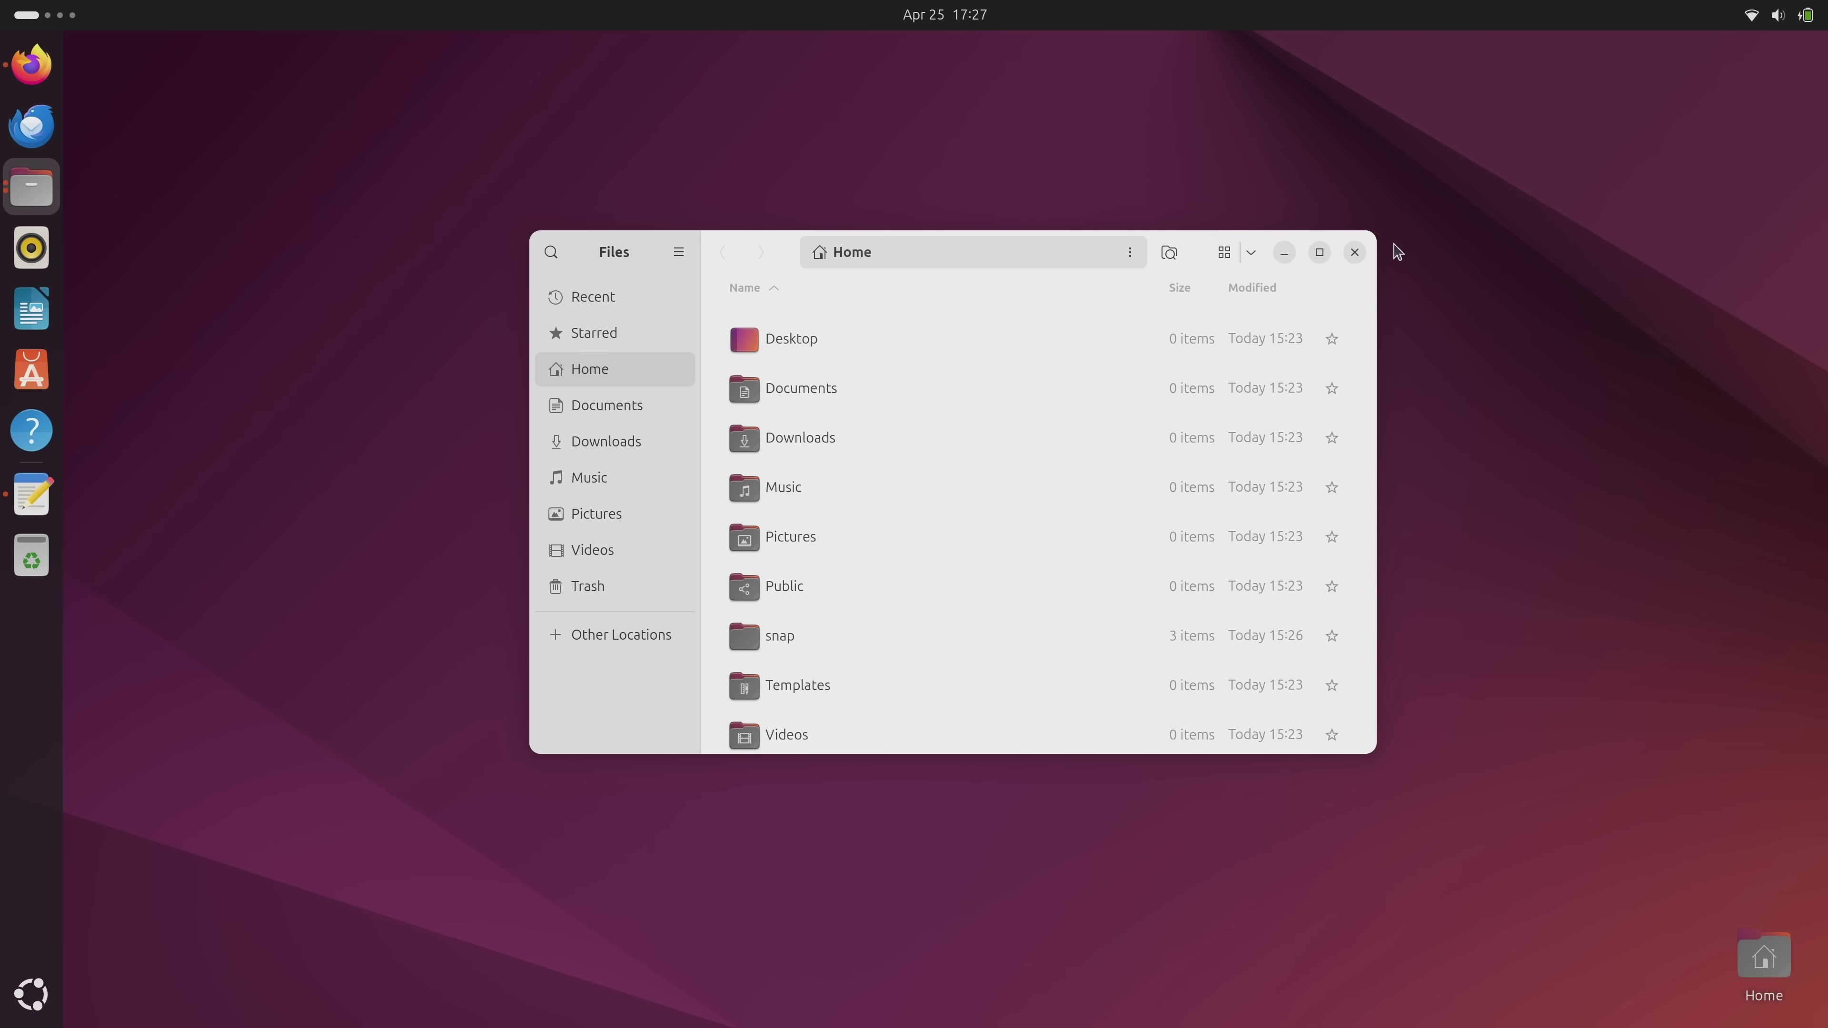
pyautogui.click(1355, 253)
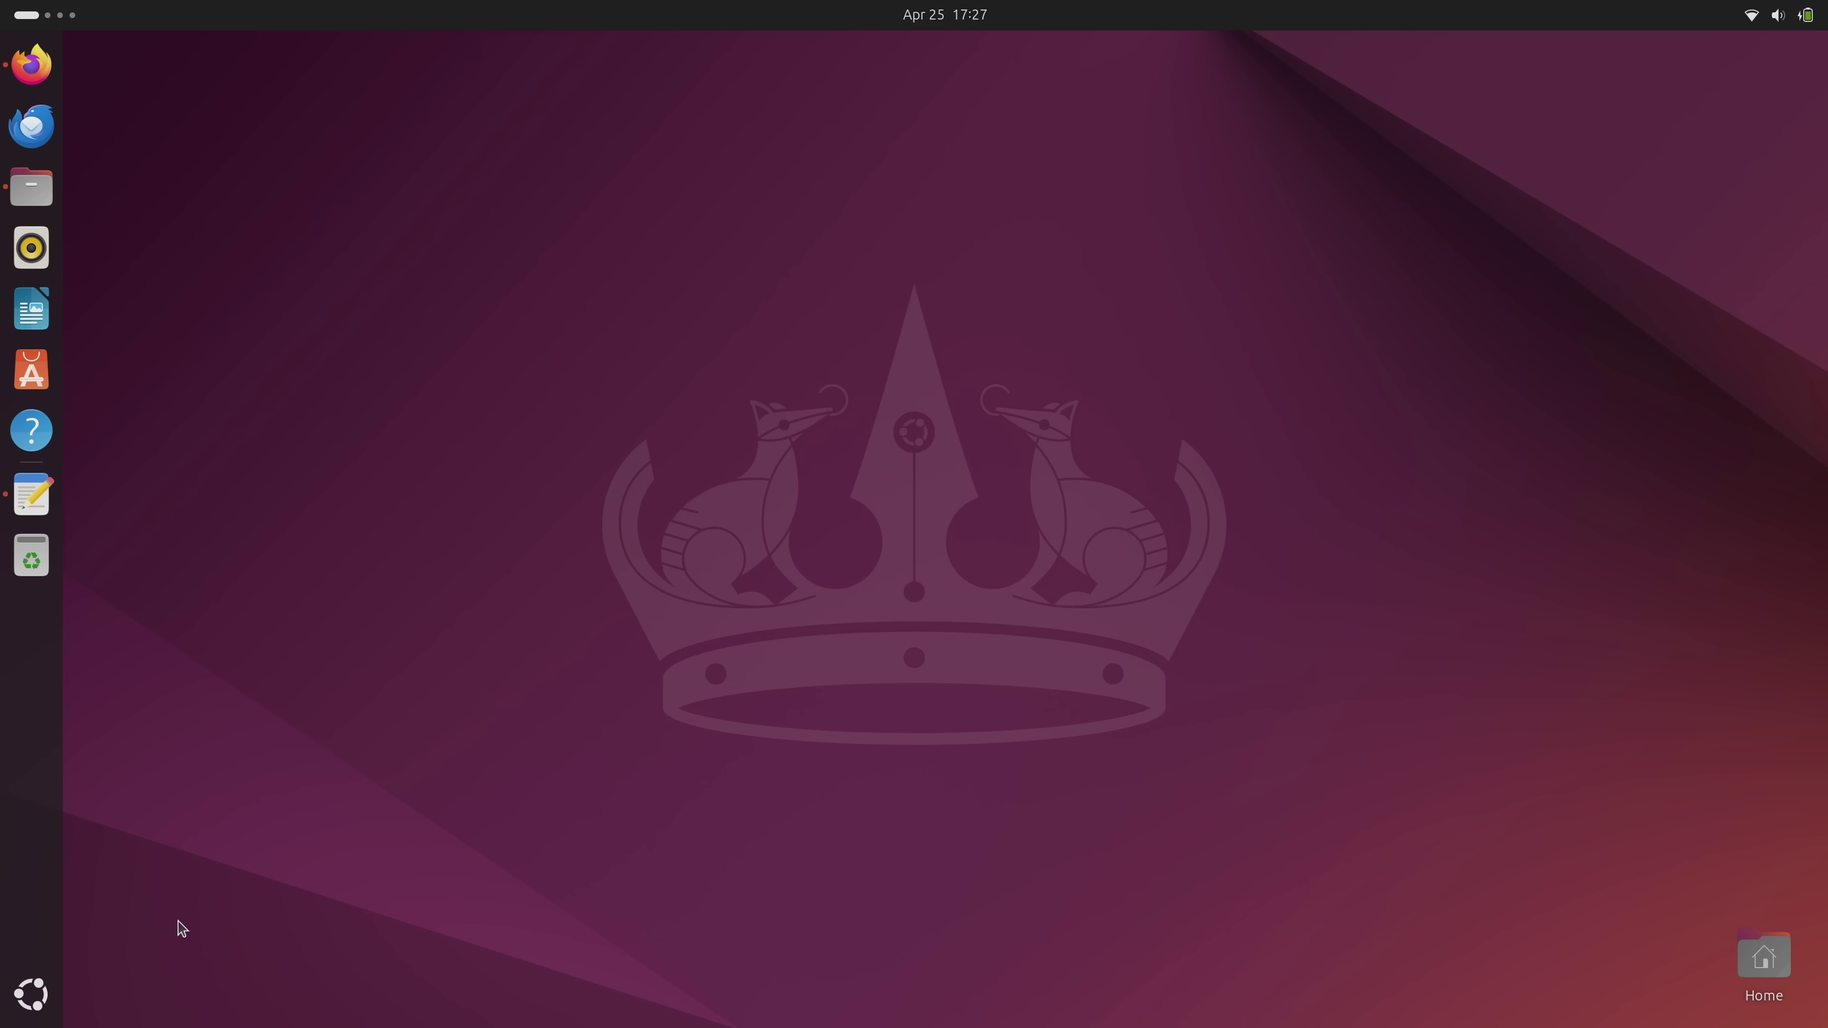
pyautogui.click(56, 998)
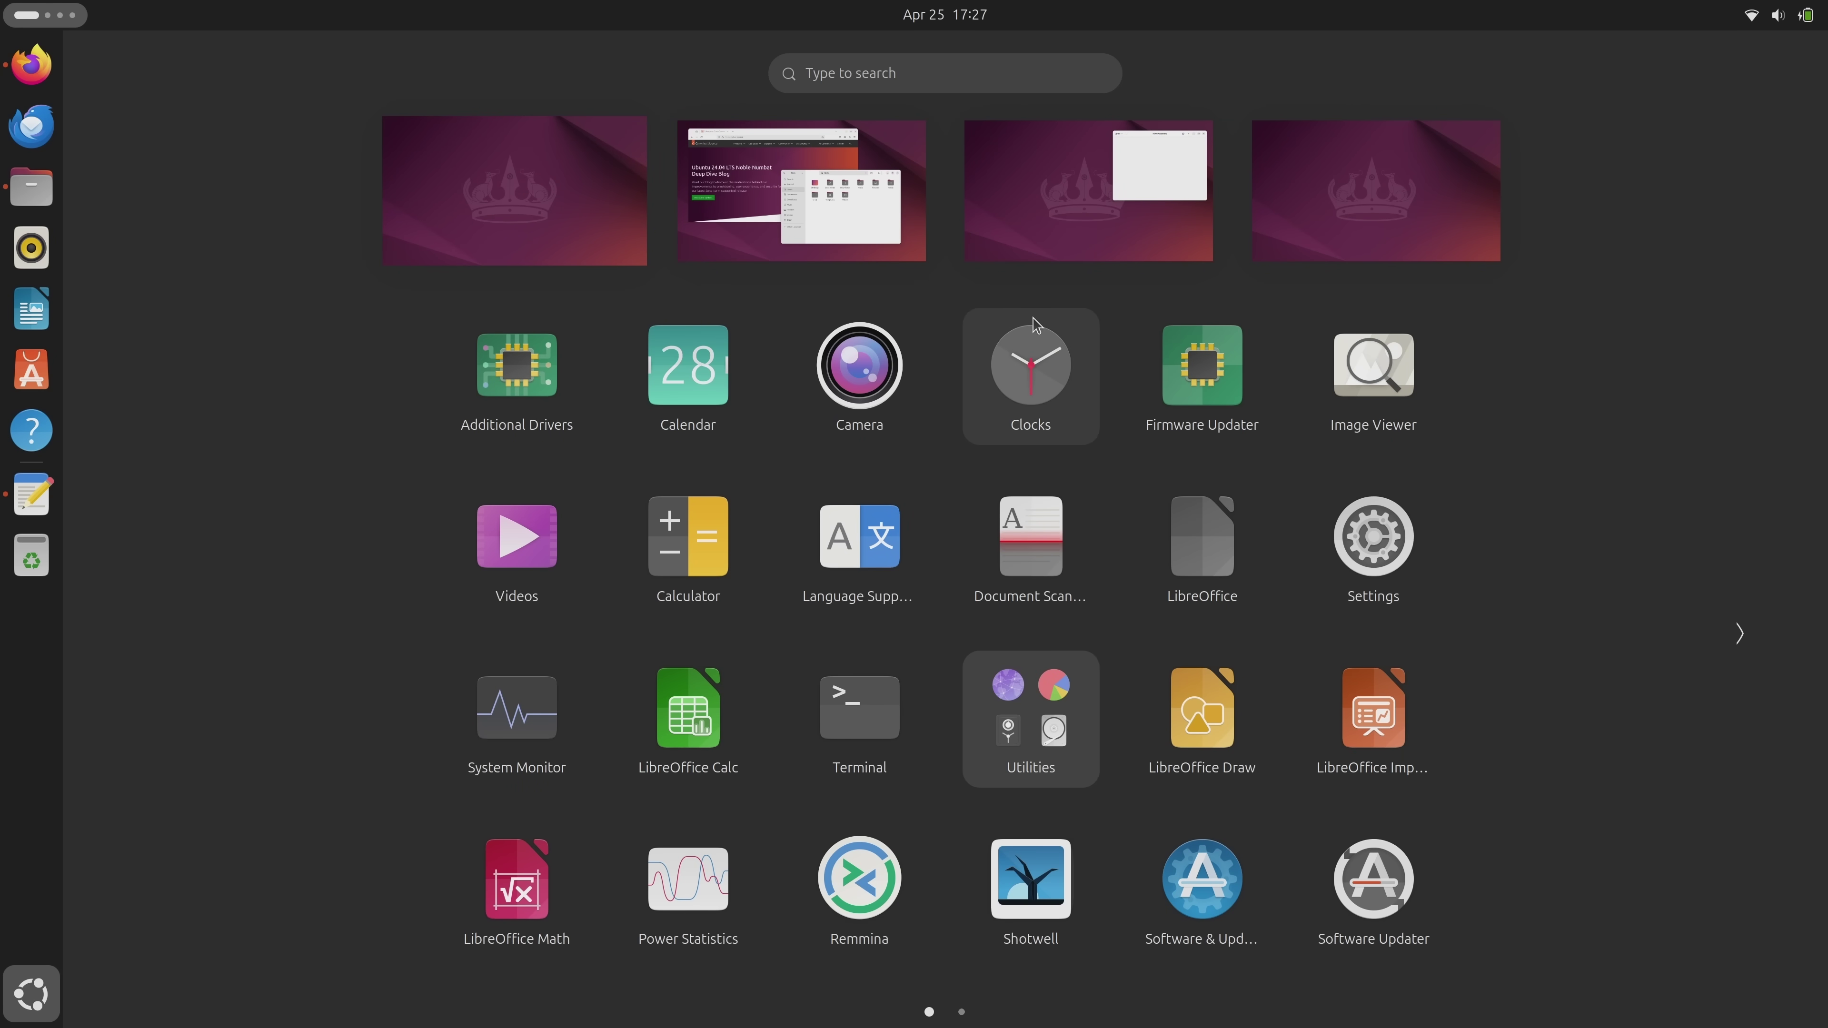
pyautogui.click(1170, 234)
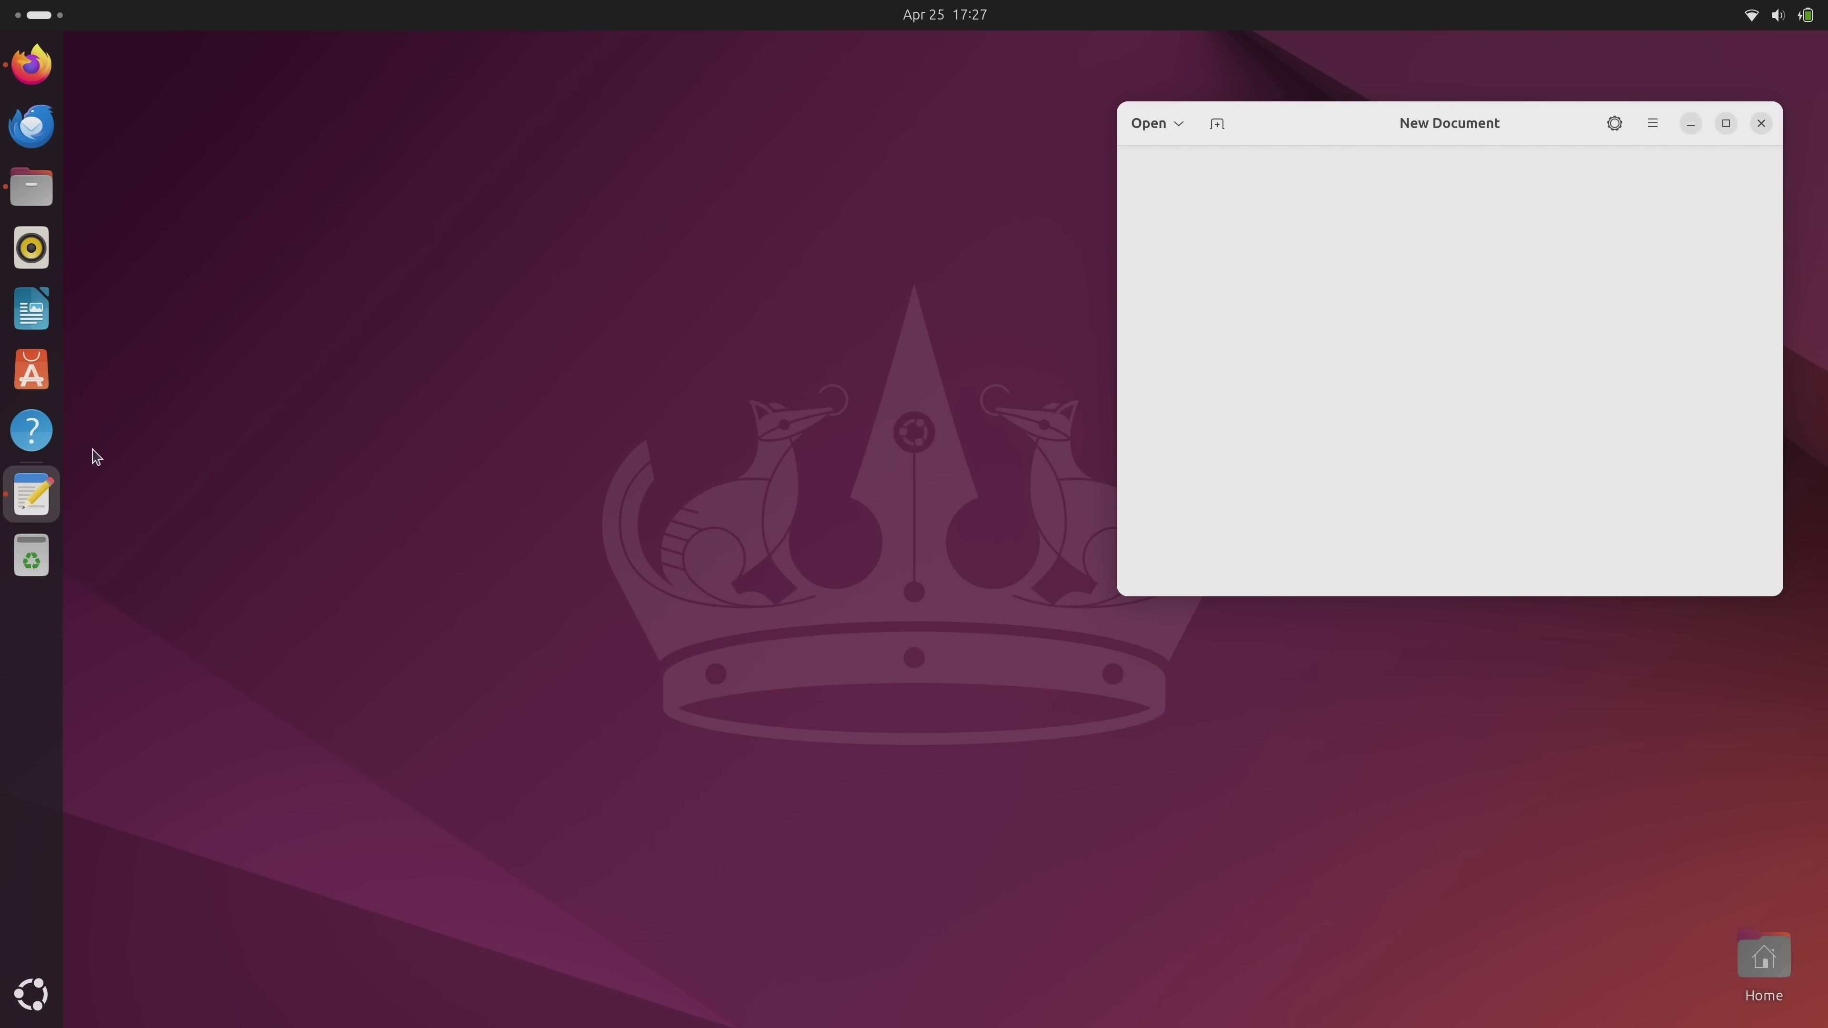
# Open App Center's Explore page shifted right and down, and close the Text Editor window.
pyautogui.click(32, 371)
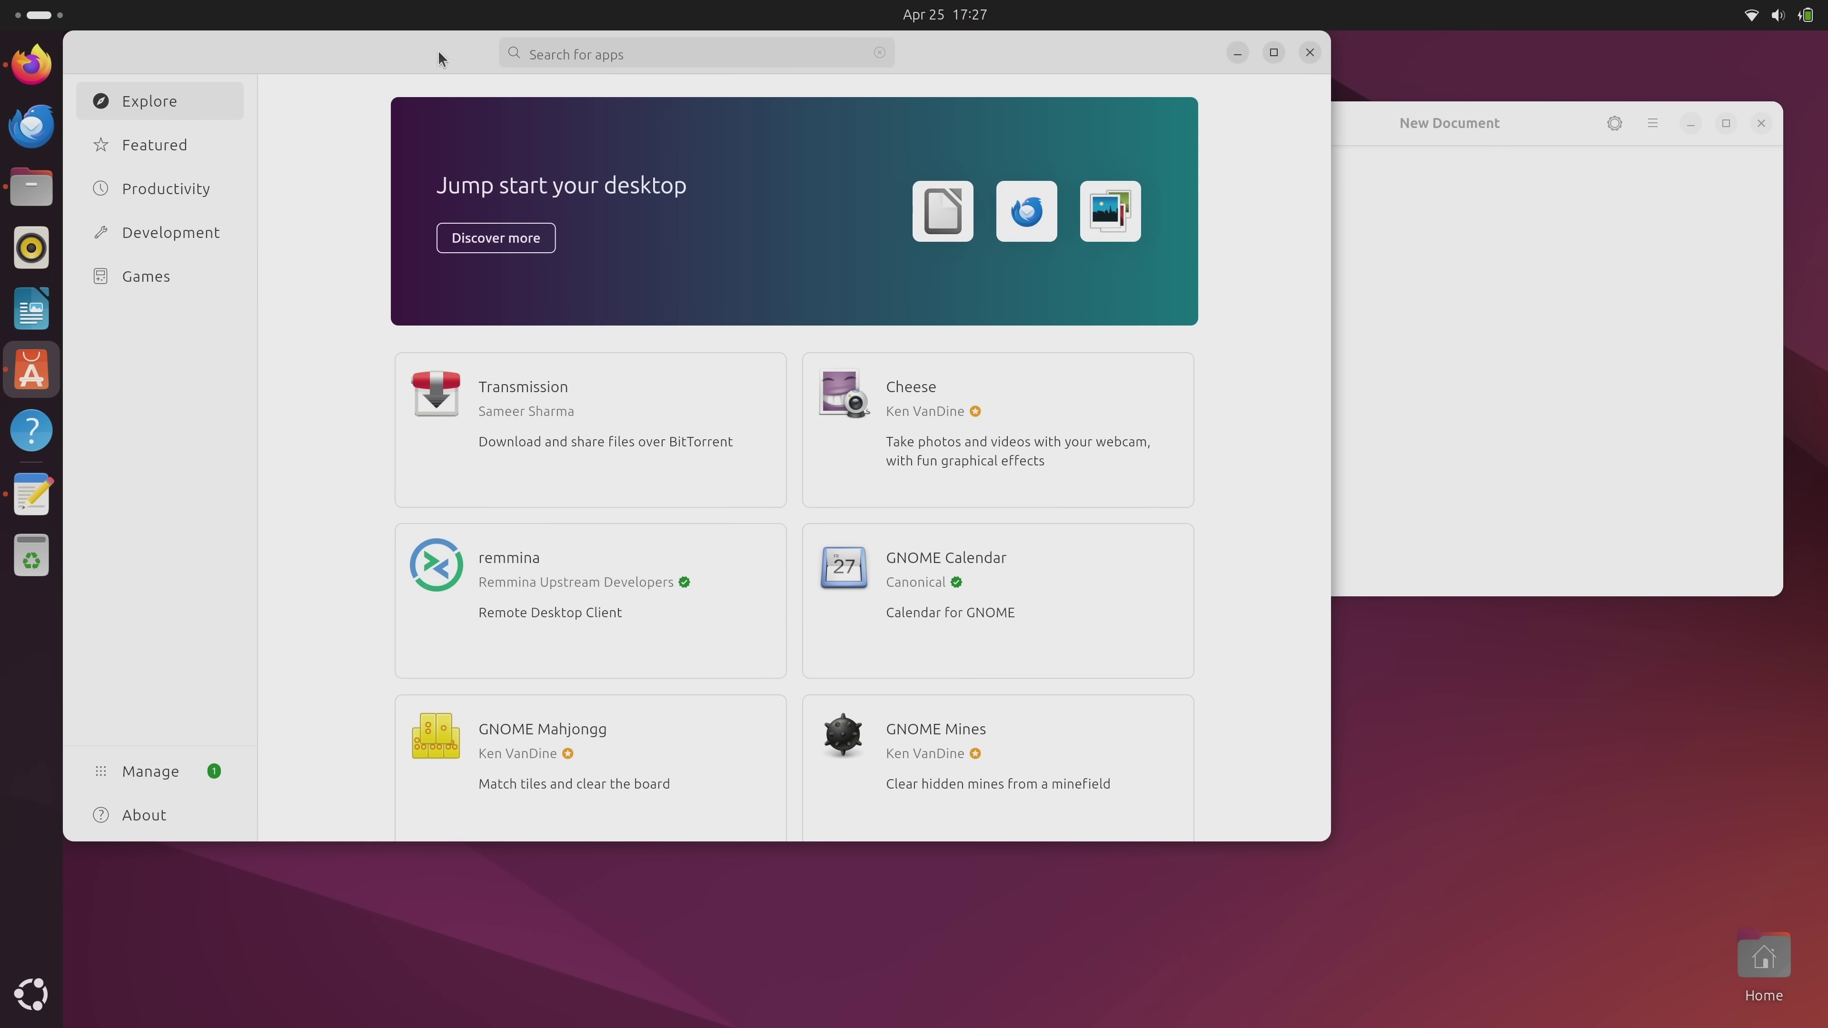
pyautogui.moveTo(441, 58); pyautogui.dragTo(672, 141)
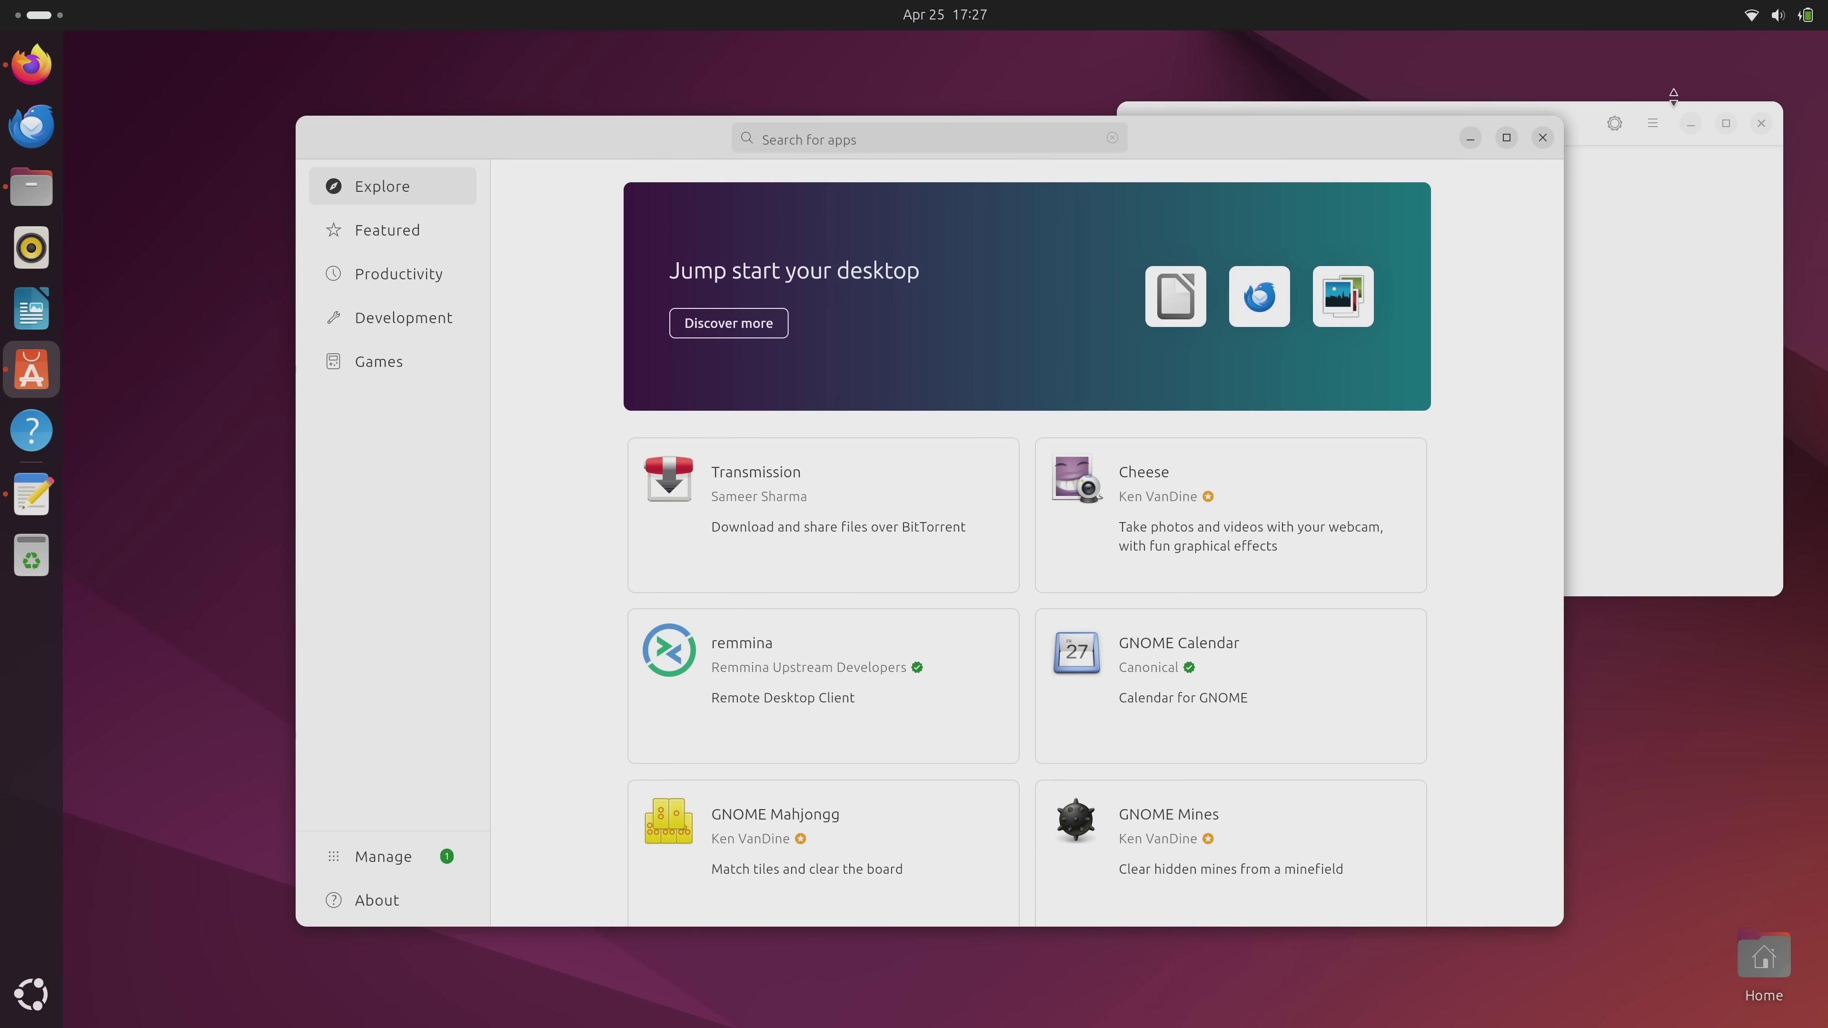
pyautogui.click(1762, 125)
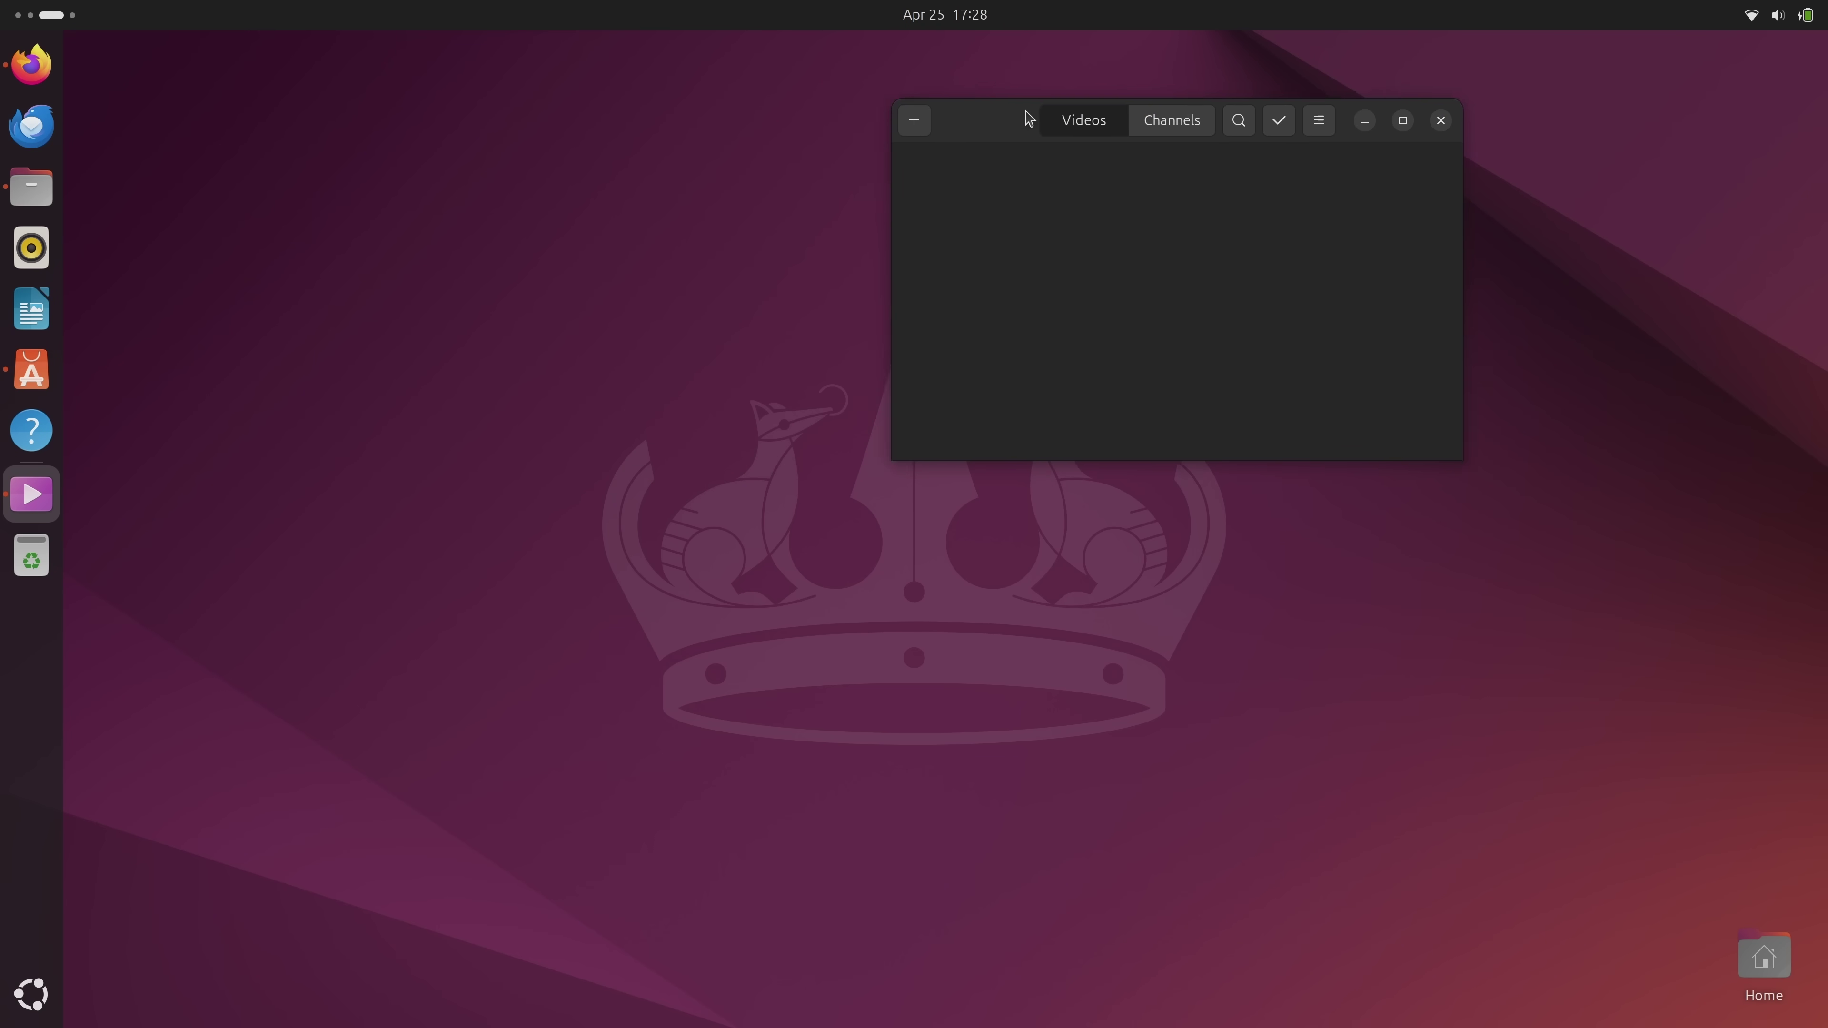
# Move the Videos window right, open and close its Preferences, then show the Activities overview.
pyautogui.moveTo(1028, 118); pyautogui.dragTo(1260, 142)
pyautogui.click(1550, 144)
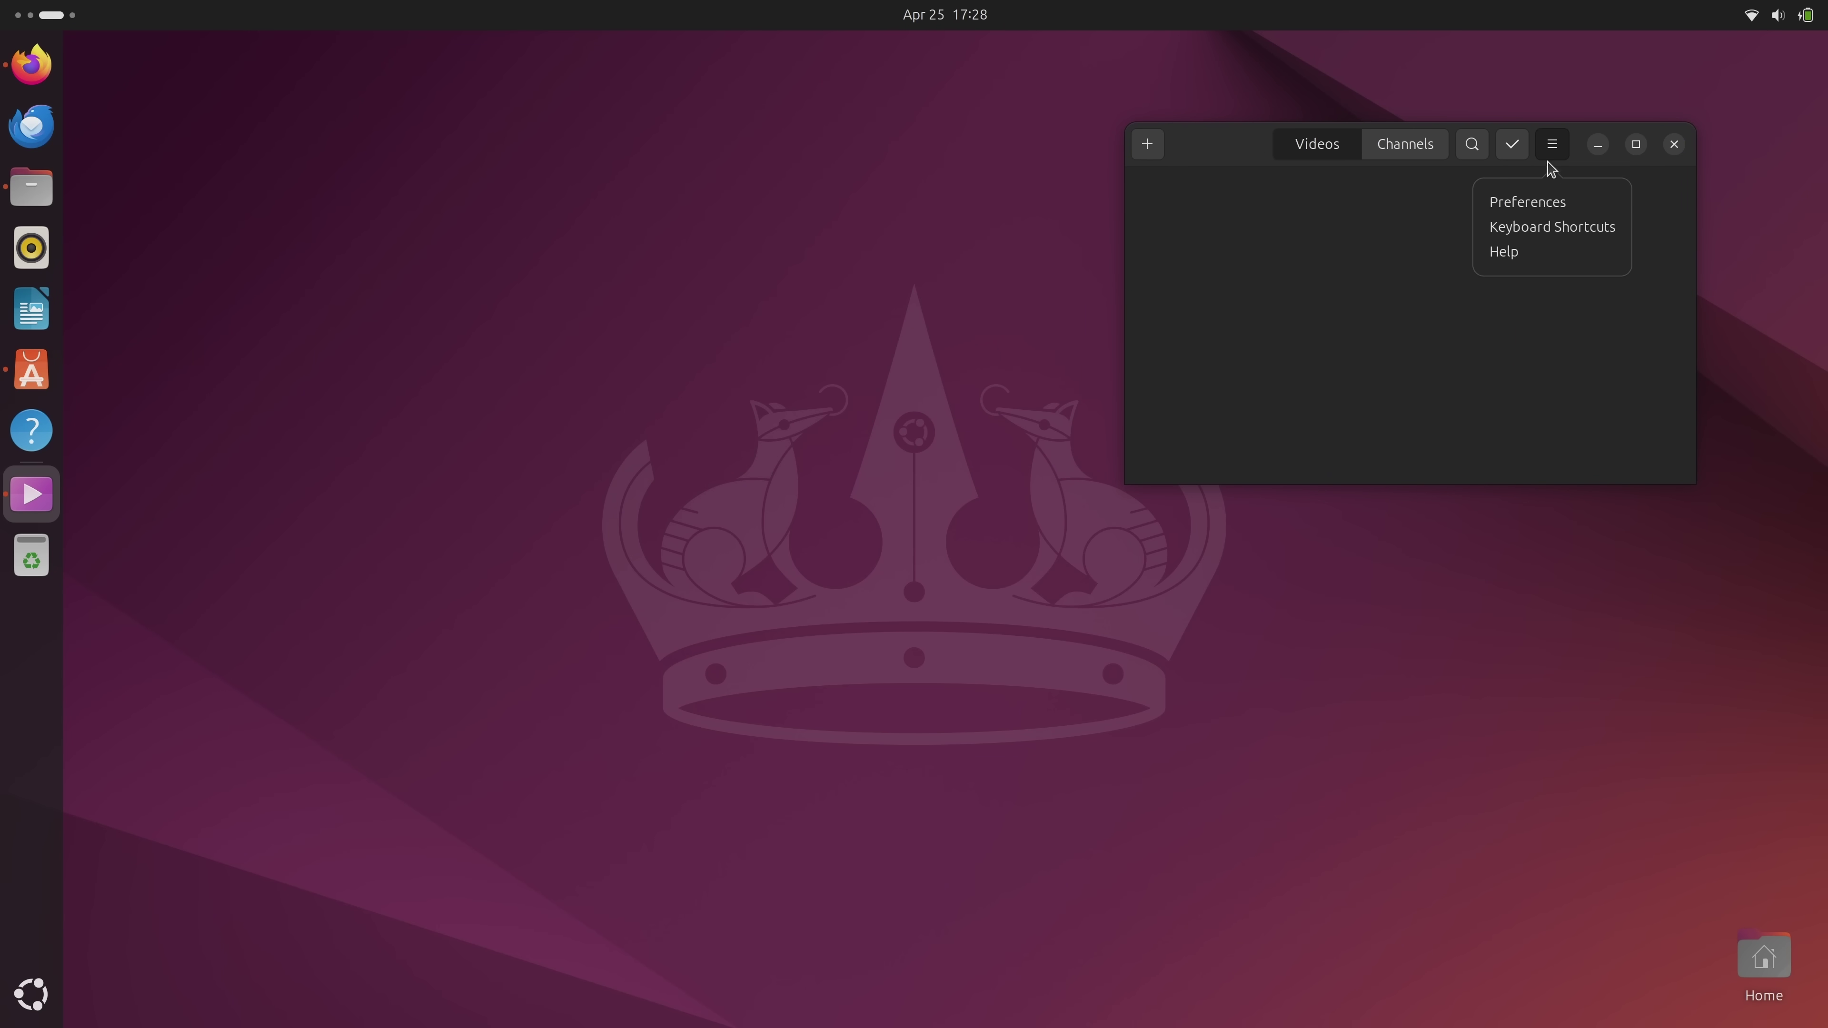
pyautogui.click(1539, 213)
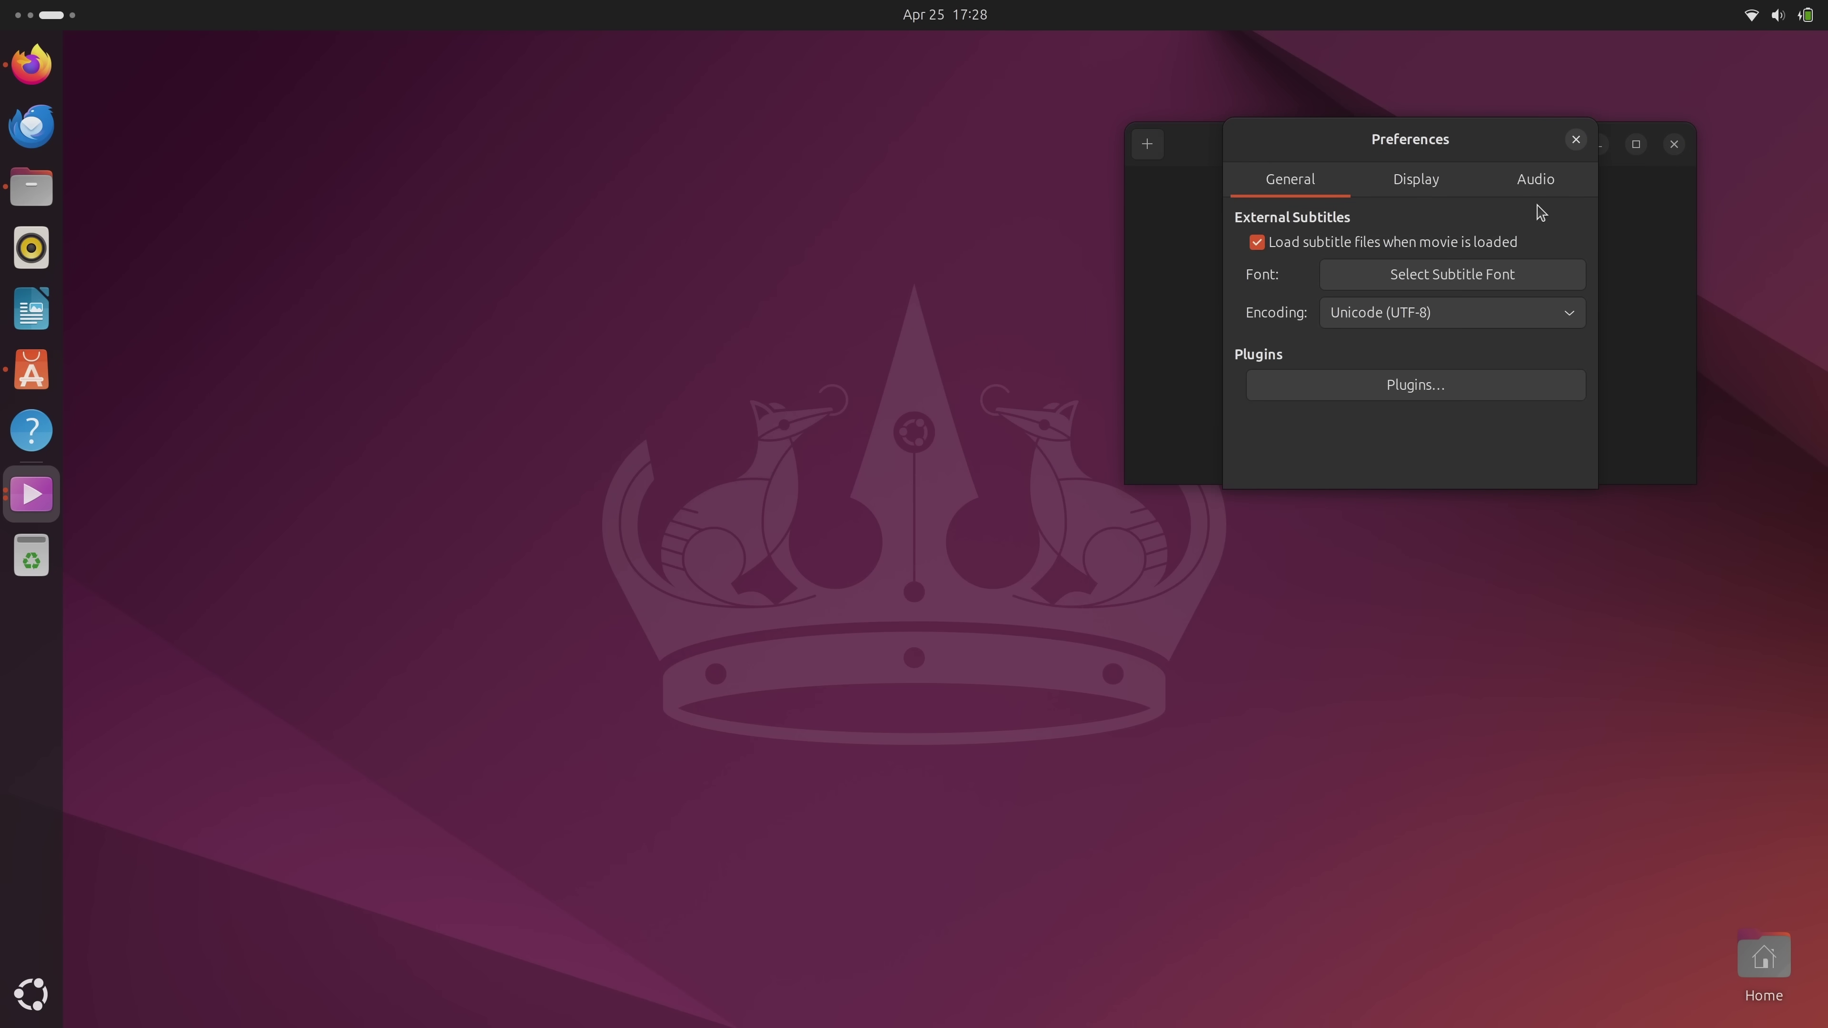
pyautogui.click(1575, 141)
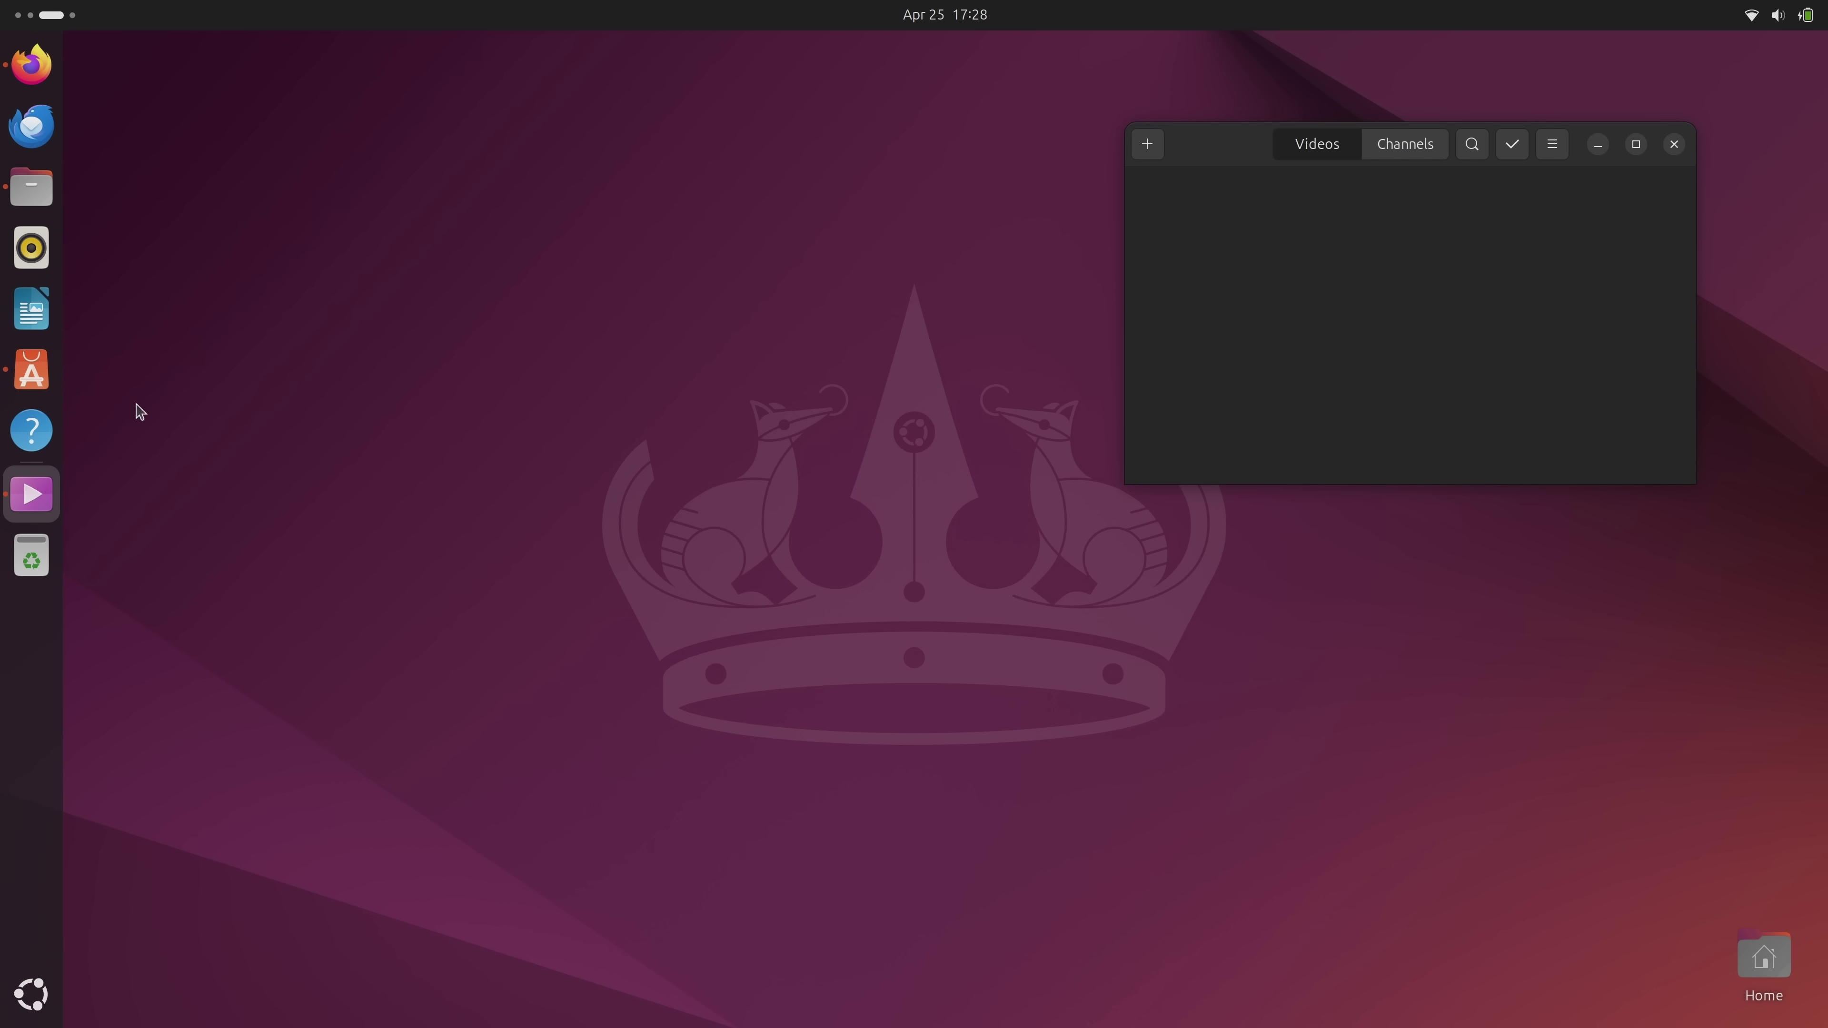
pyautogui.click(64, 16)
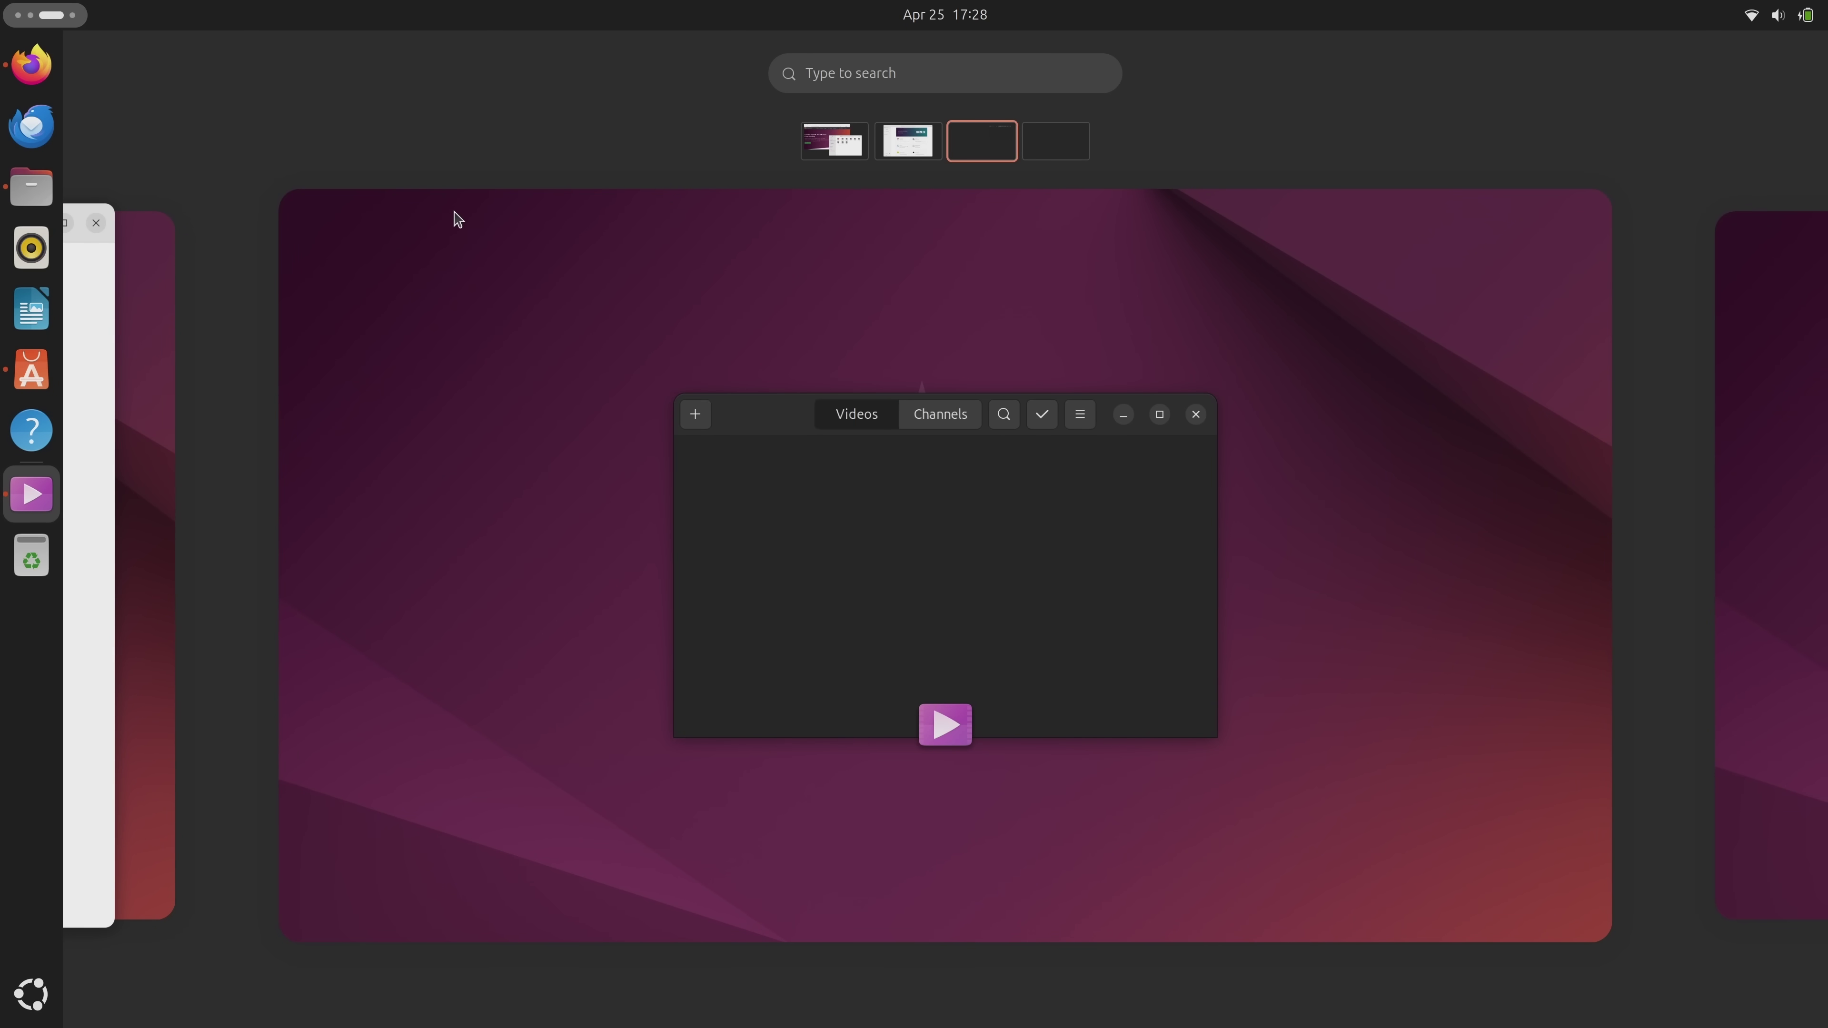
# On workspace 1, bring Files forward, close Firefox, and show the full app grid.
pyautogui.click(838, 144)
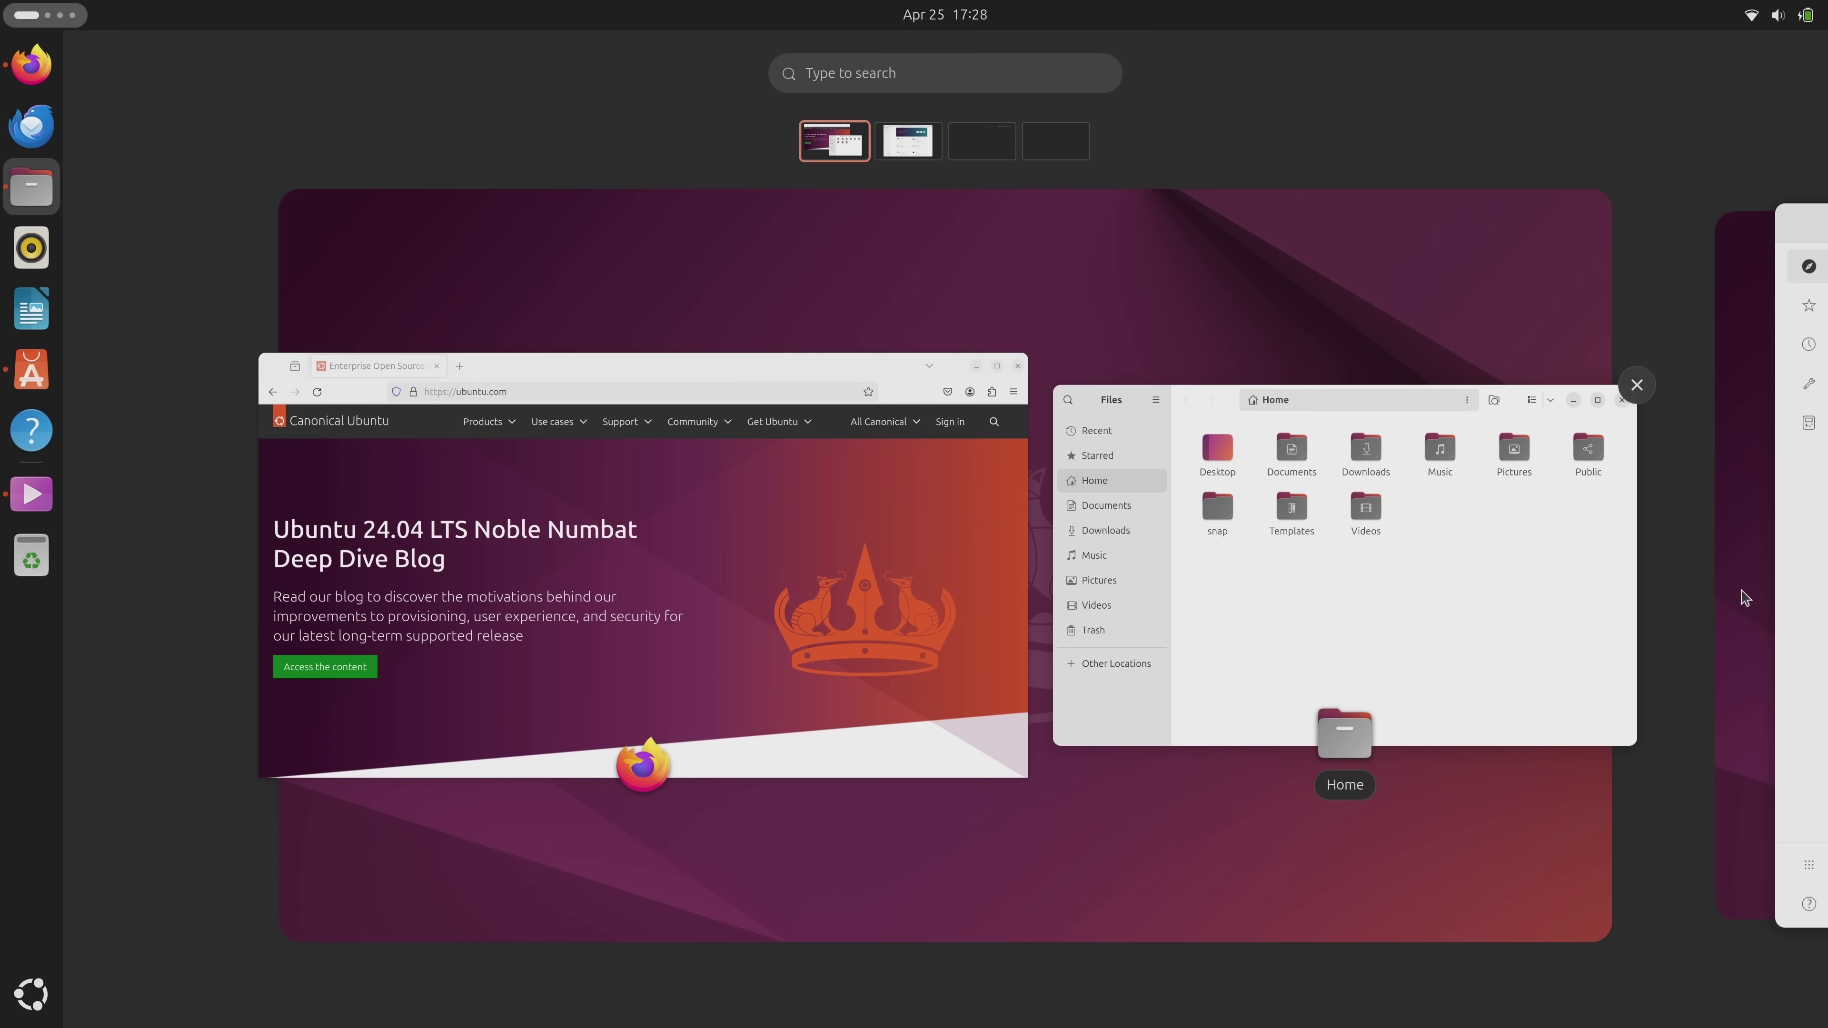
pyautogui.click(1429, 559)
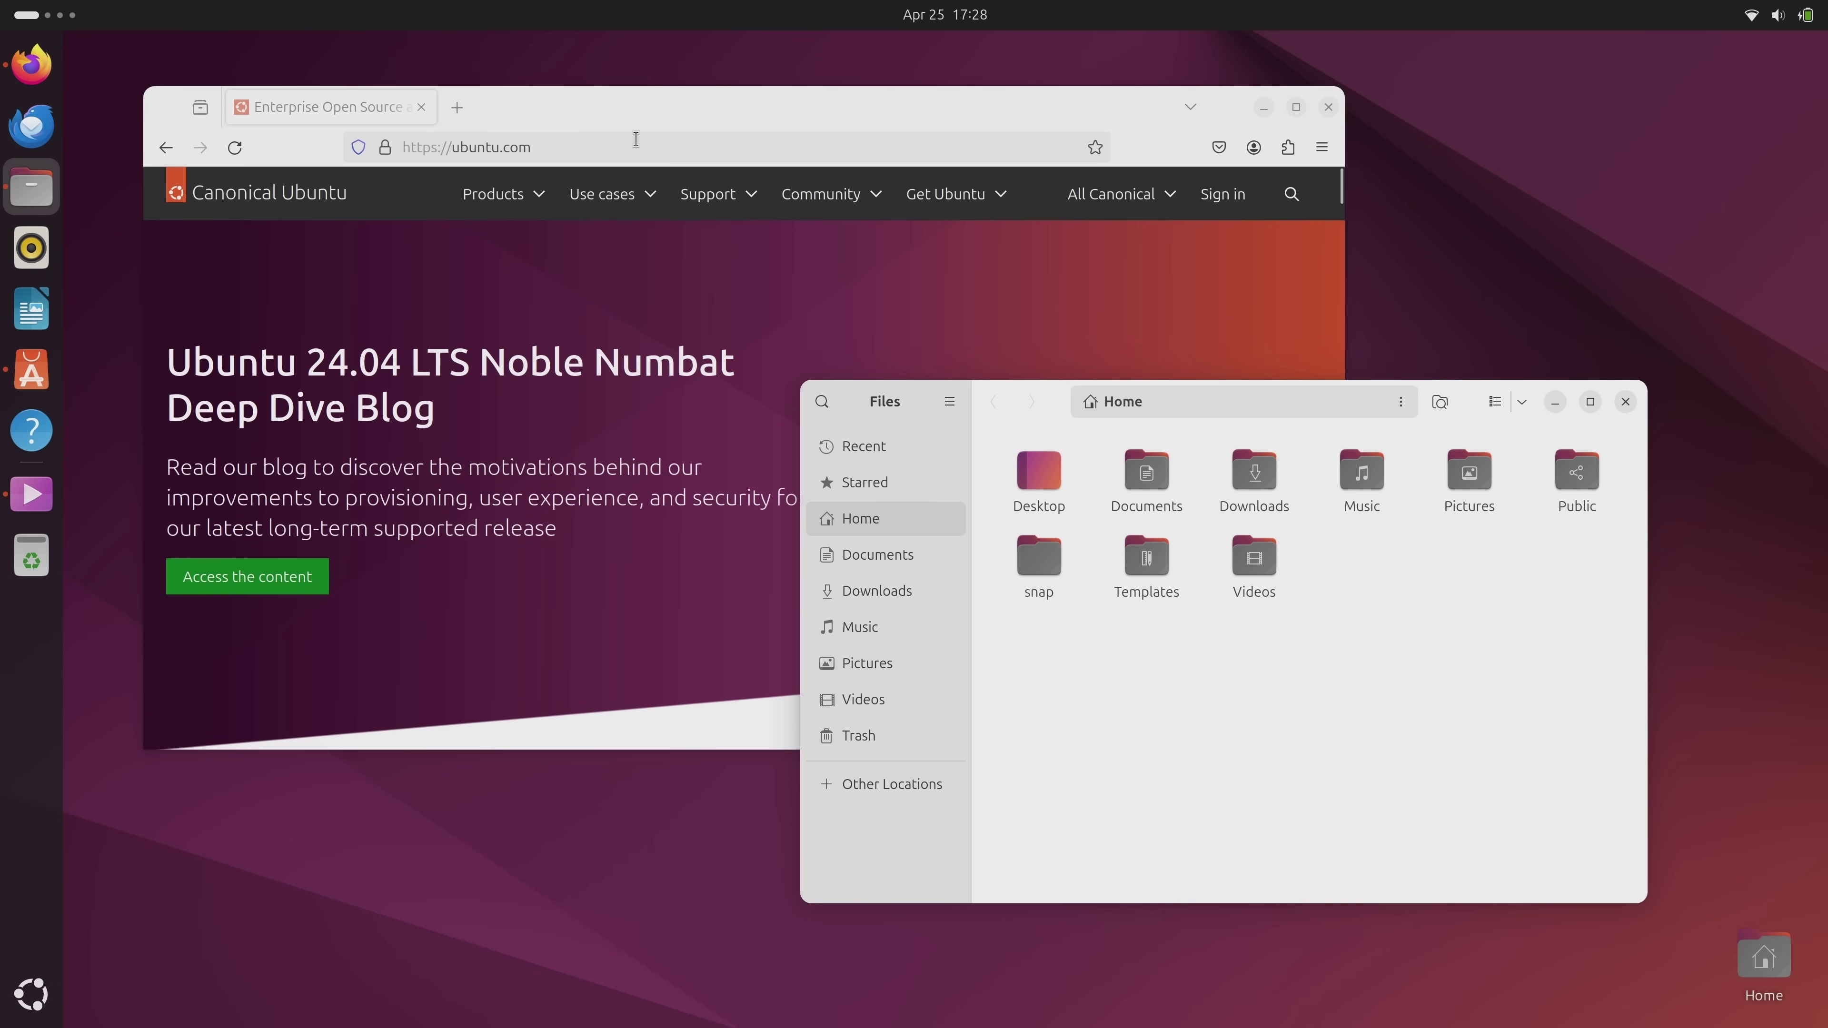
pyautogui.click(421, 107)
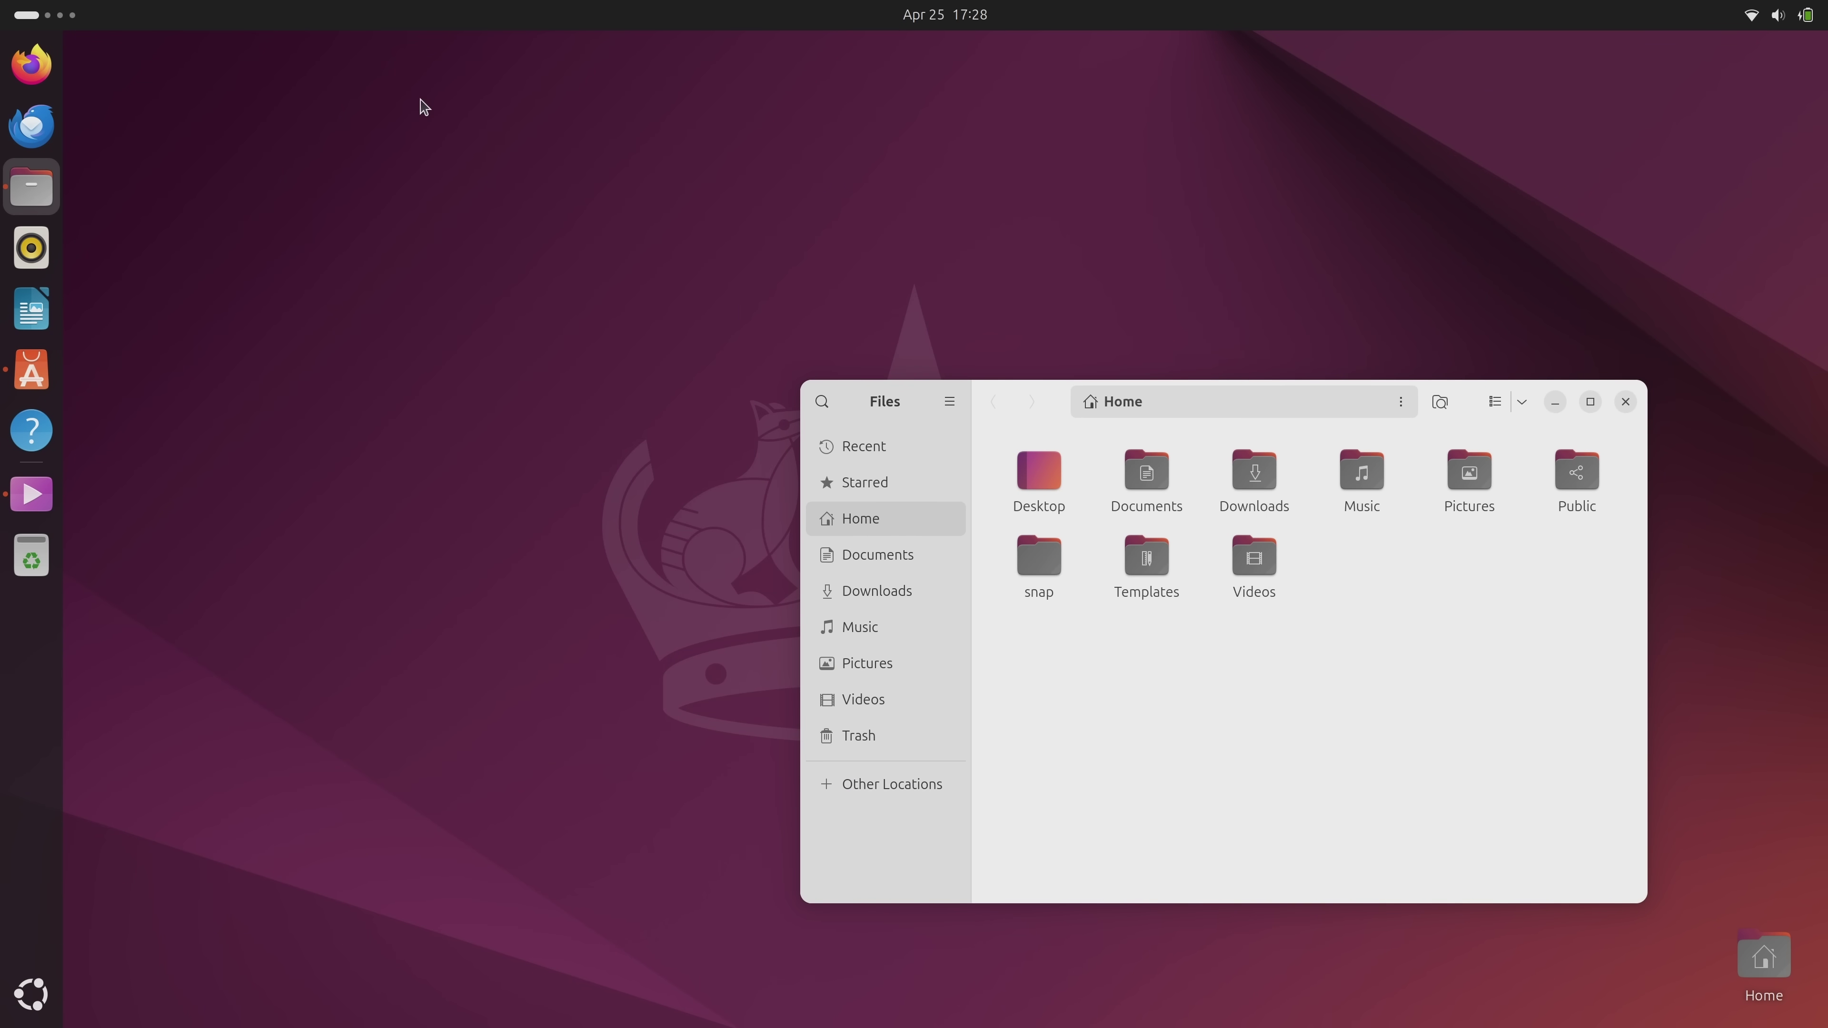
pyautogui.click(31, 993)
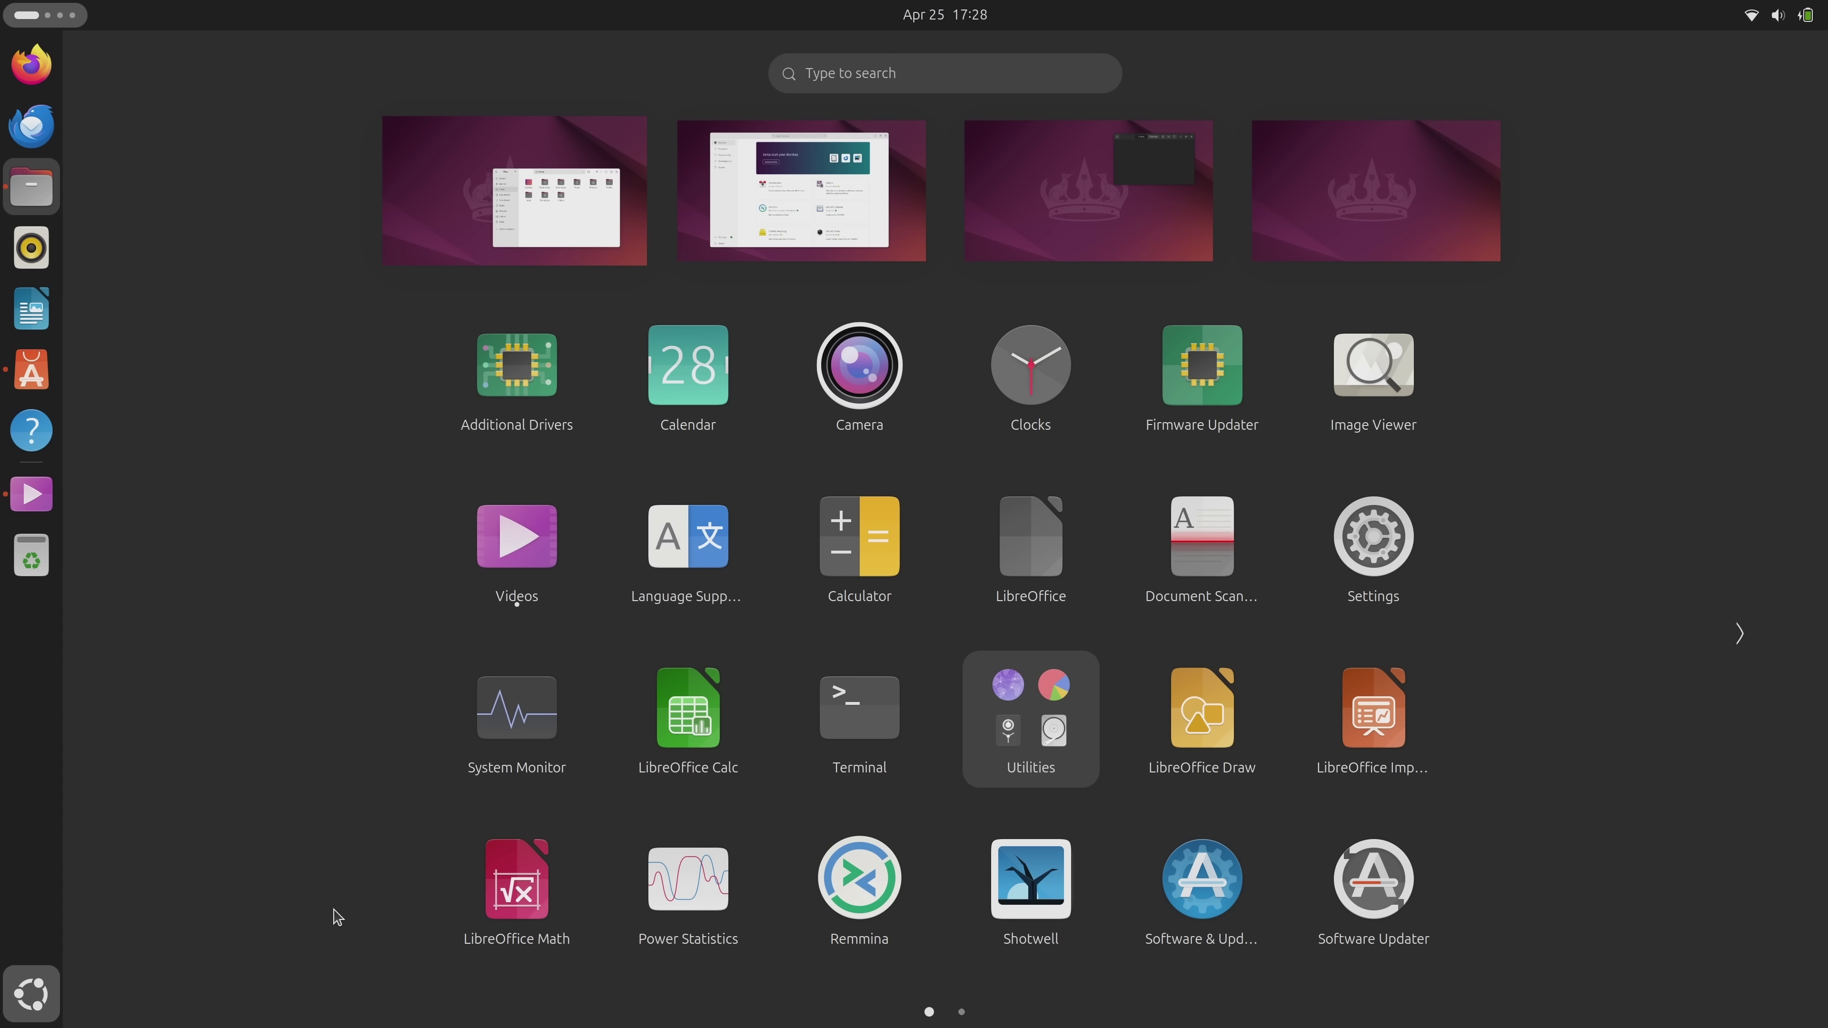
# Page the app grid to its second page, then back to the first page.
pyautogui.click(961, 1012)
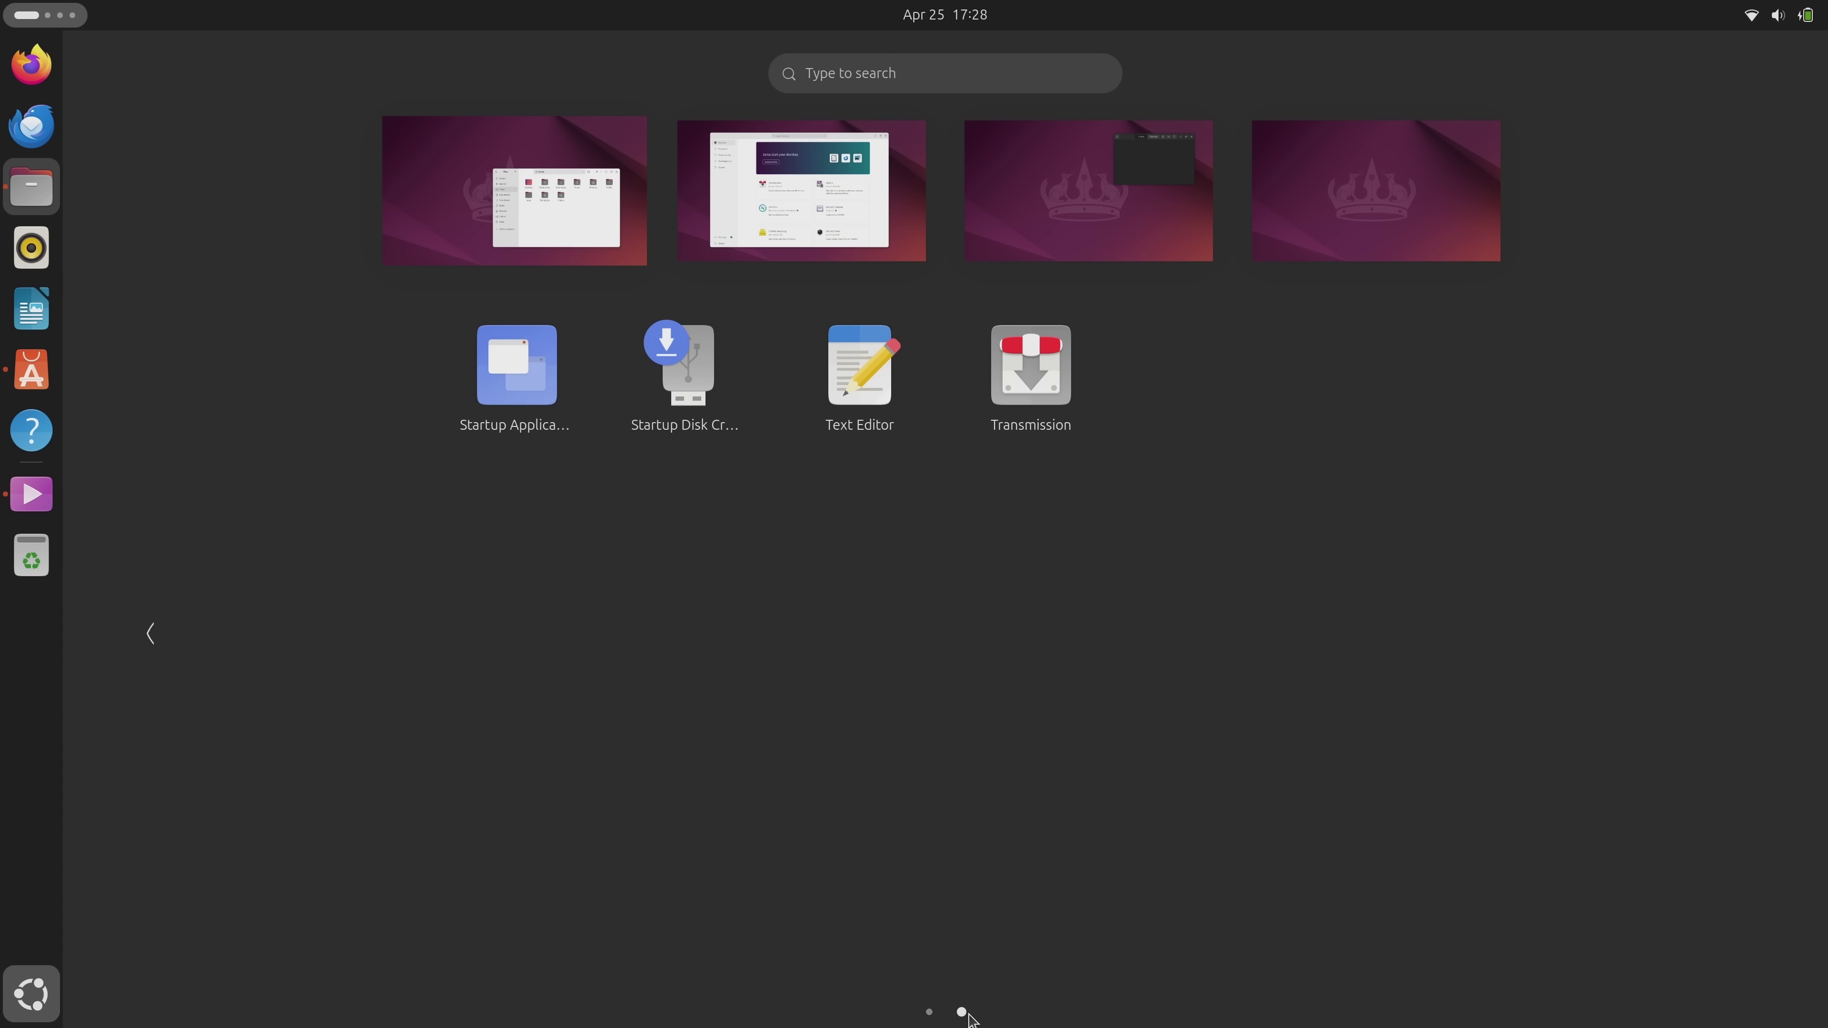
pyautogui.click(929, 1012)
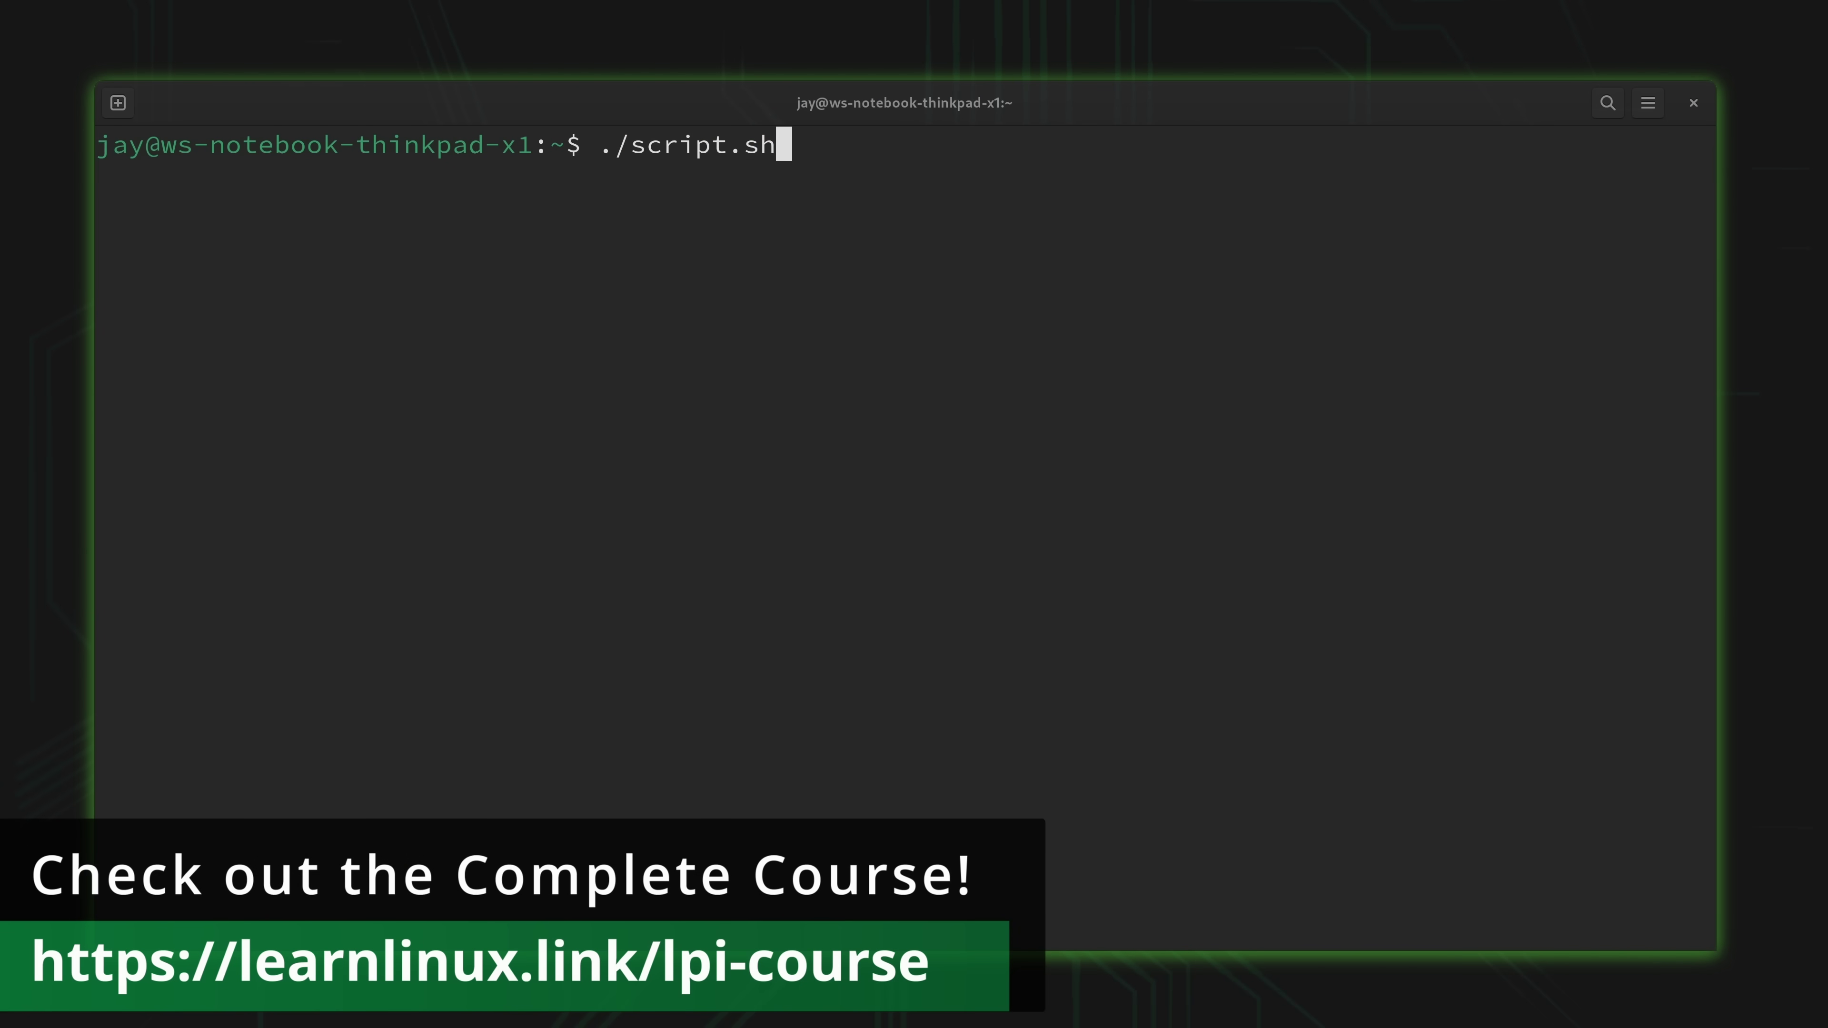
# Run ./script.sh, then move to the previous workspace holding System Monitor and Settings.
pyautogui.press('Return')
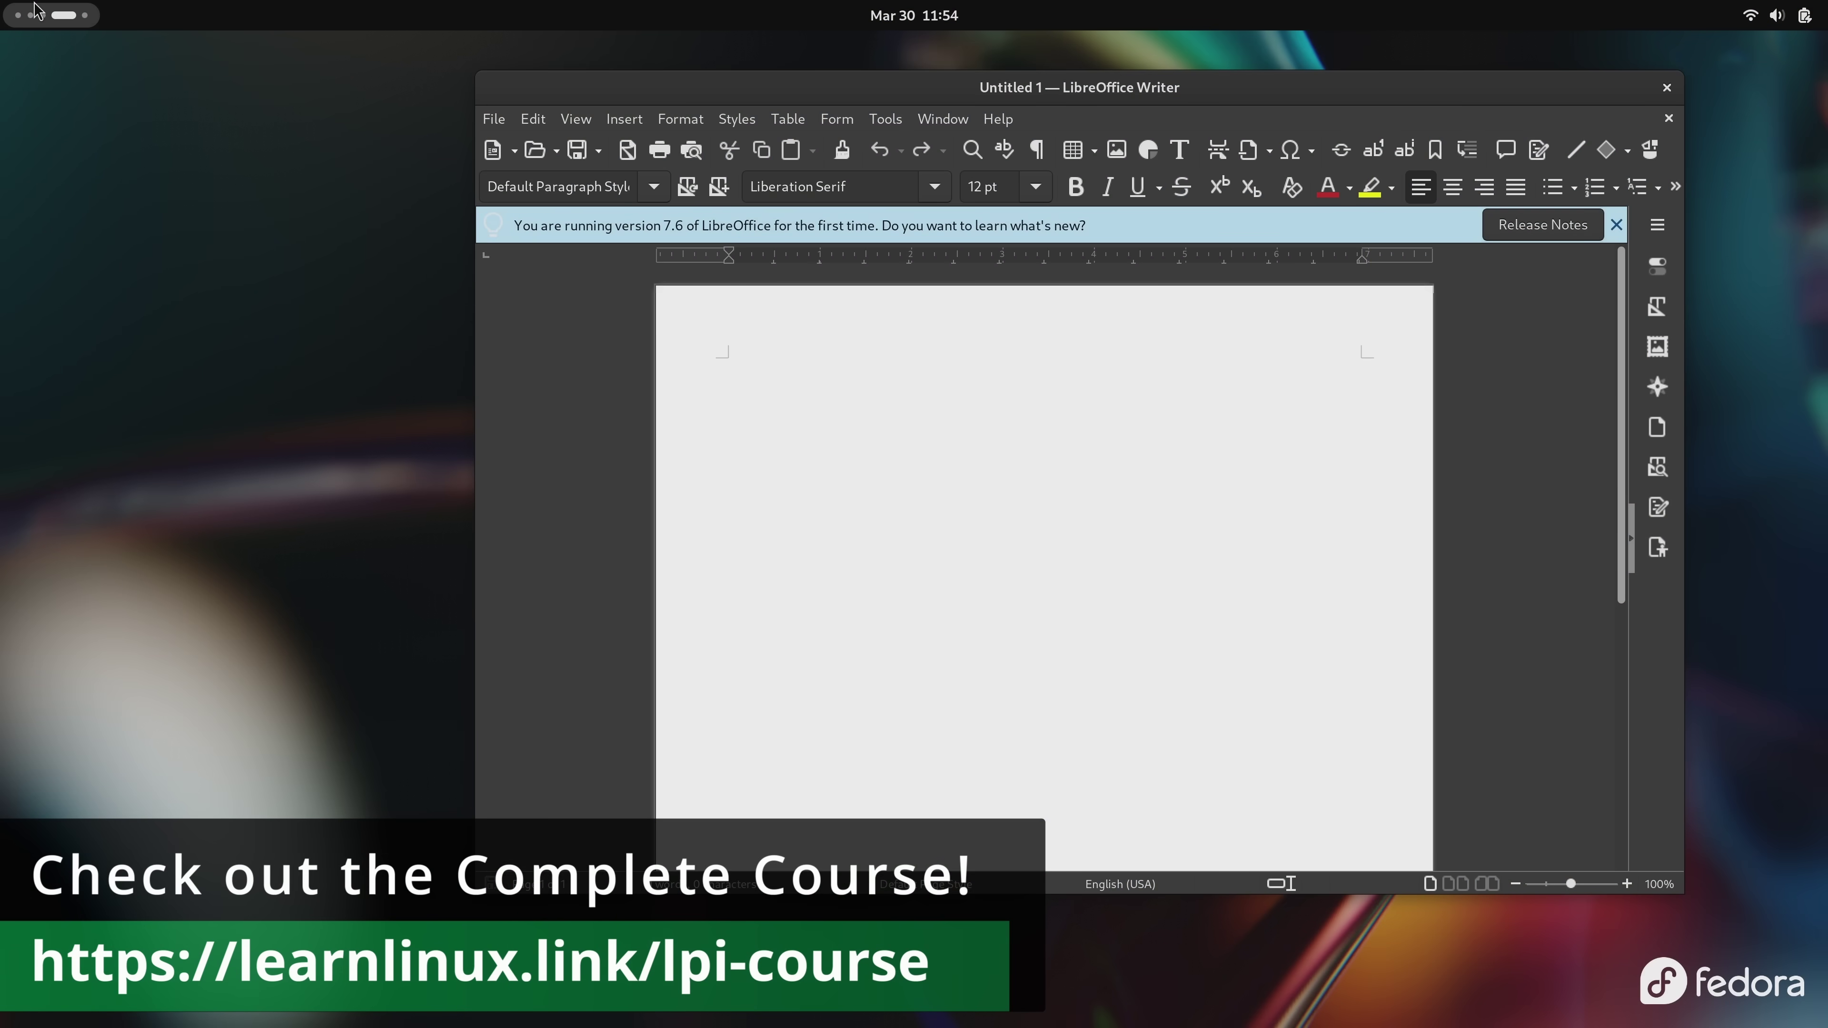
pyautogui.press('super')
pyautogui.press('super+Page_Up')
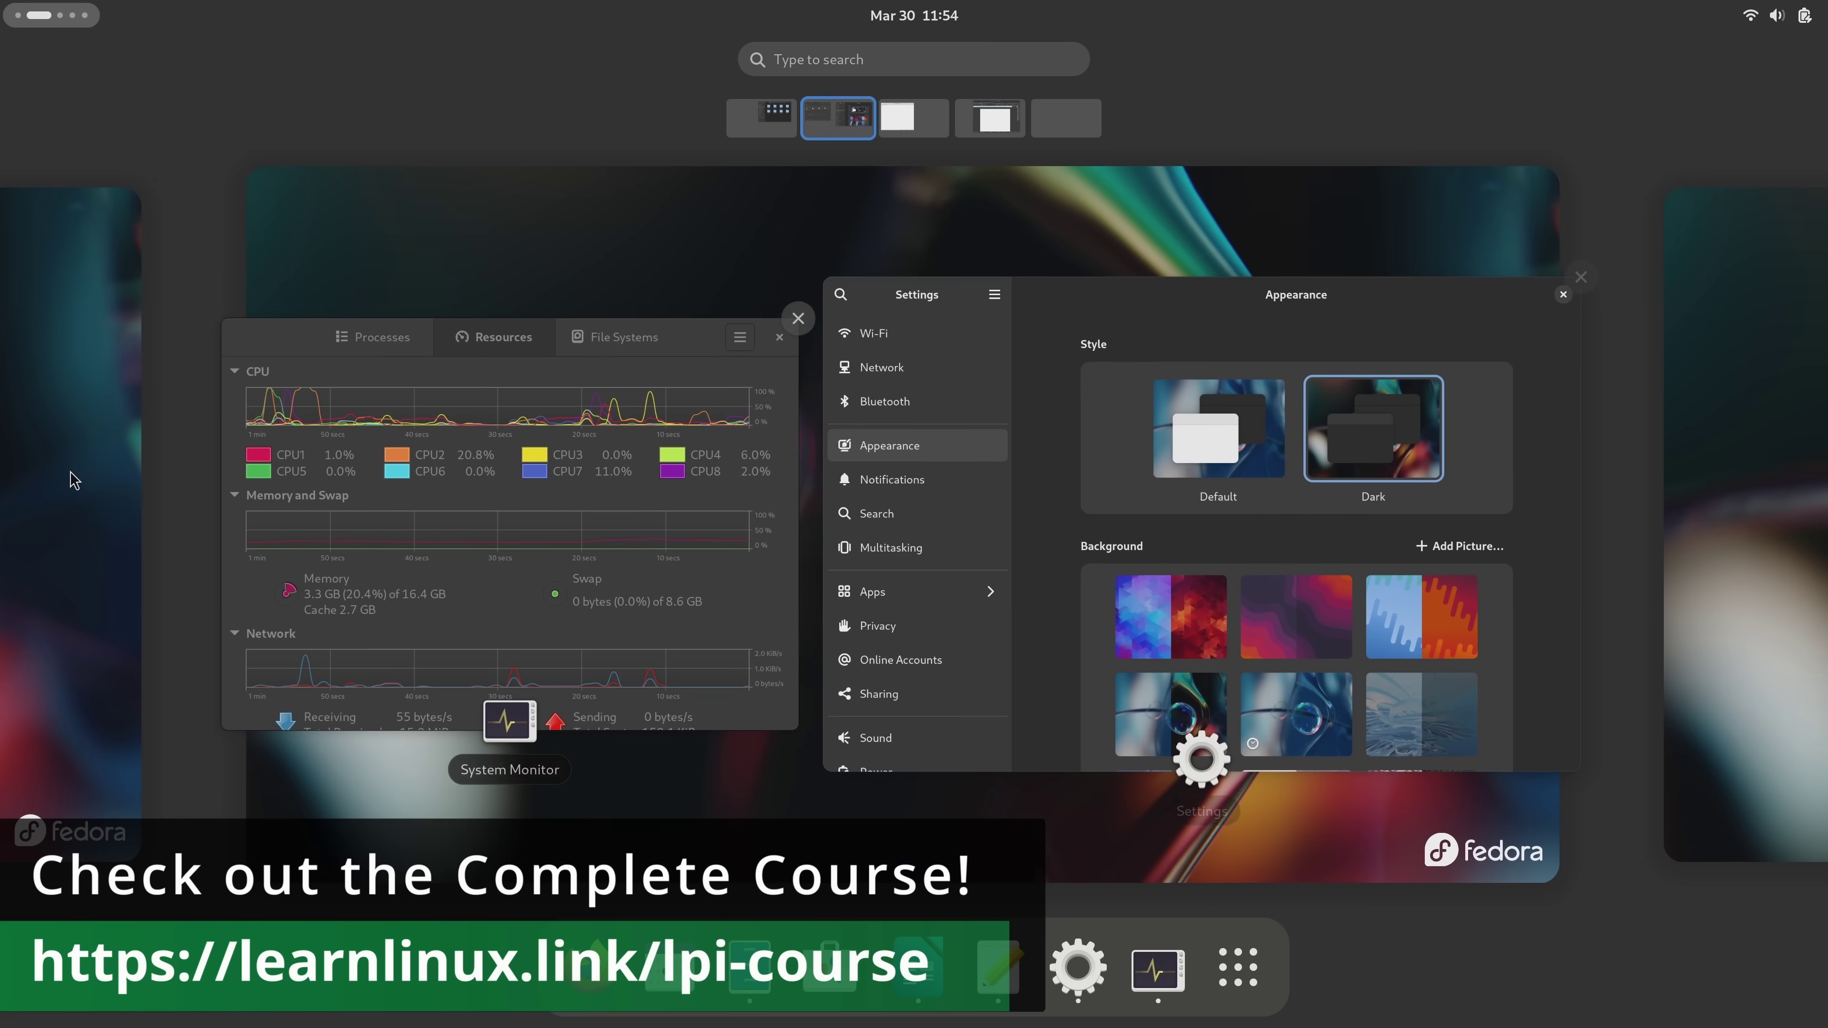
pyautogui.click(71, 475)
pyautogui.click(1062, 553)
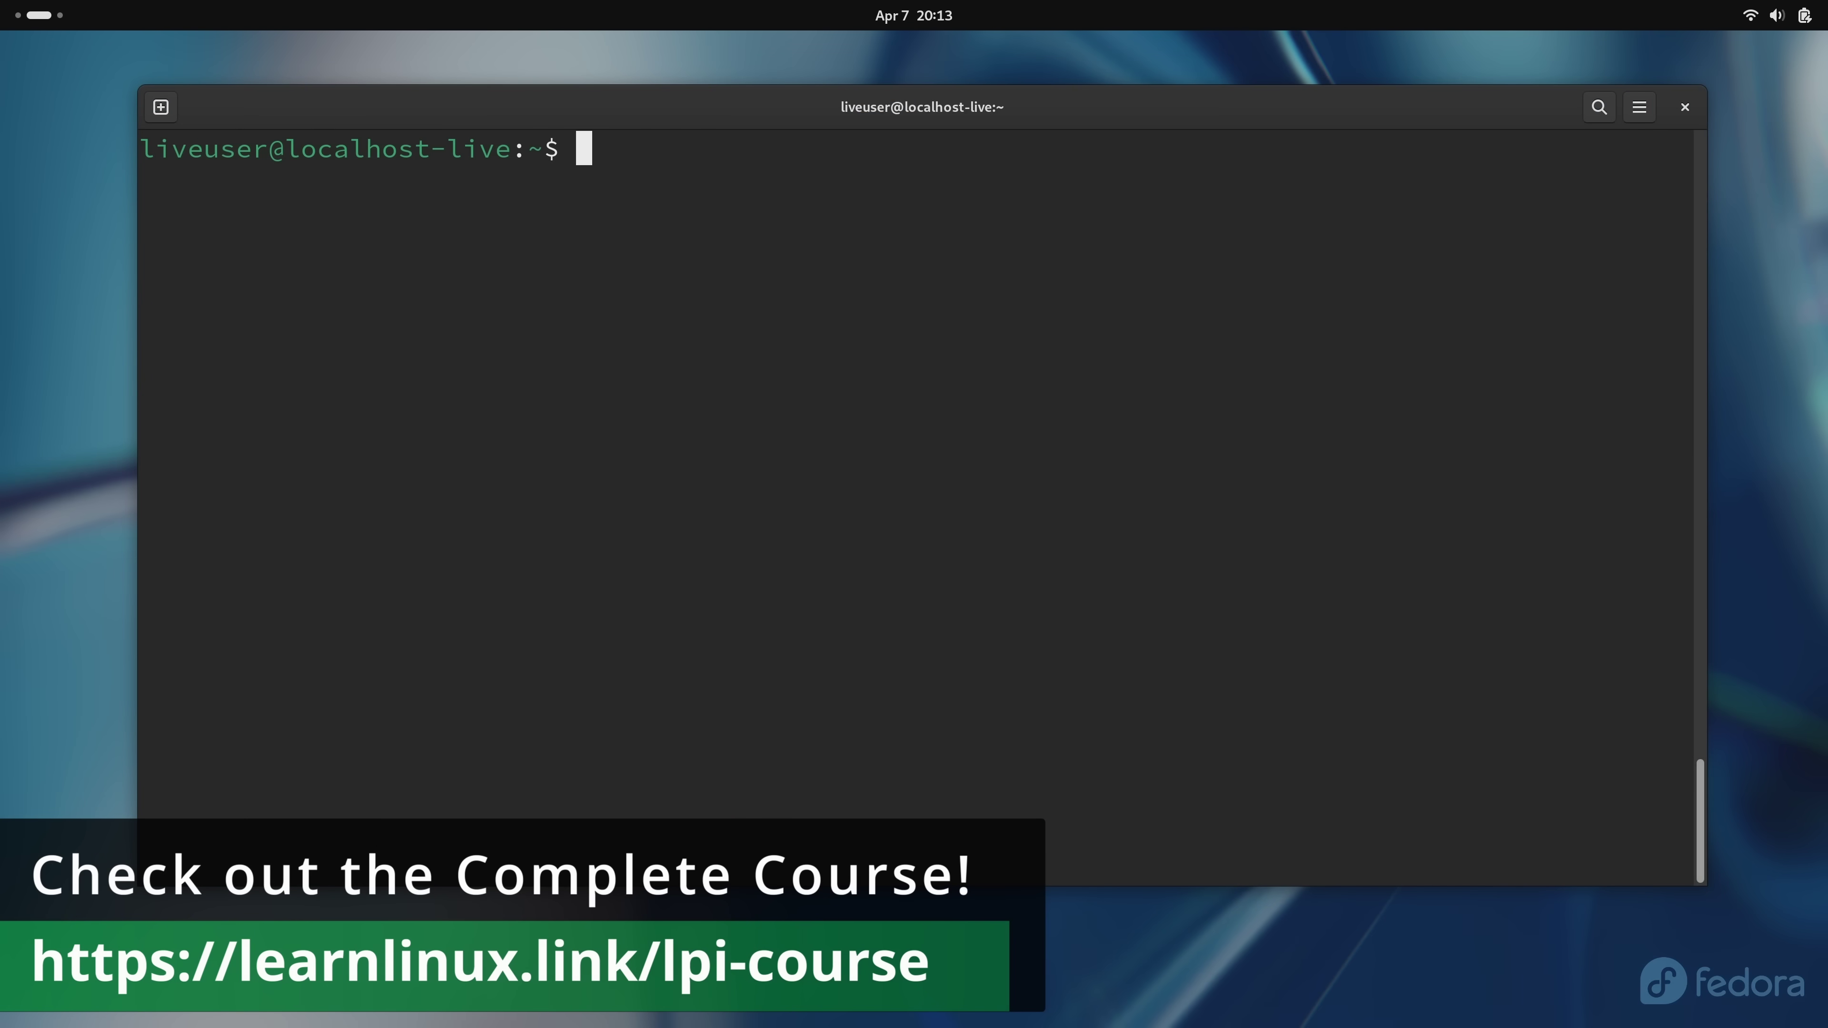
# Print /etc/resolv.conf, then list network interfaces and addresses with ip addr show.
pyautogui.write('cat ')
pyautogui.write('/etc/resolv.conf')
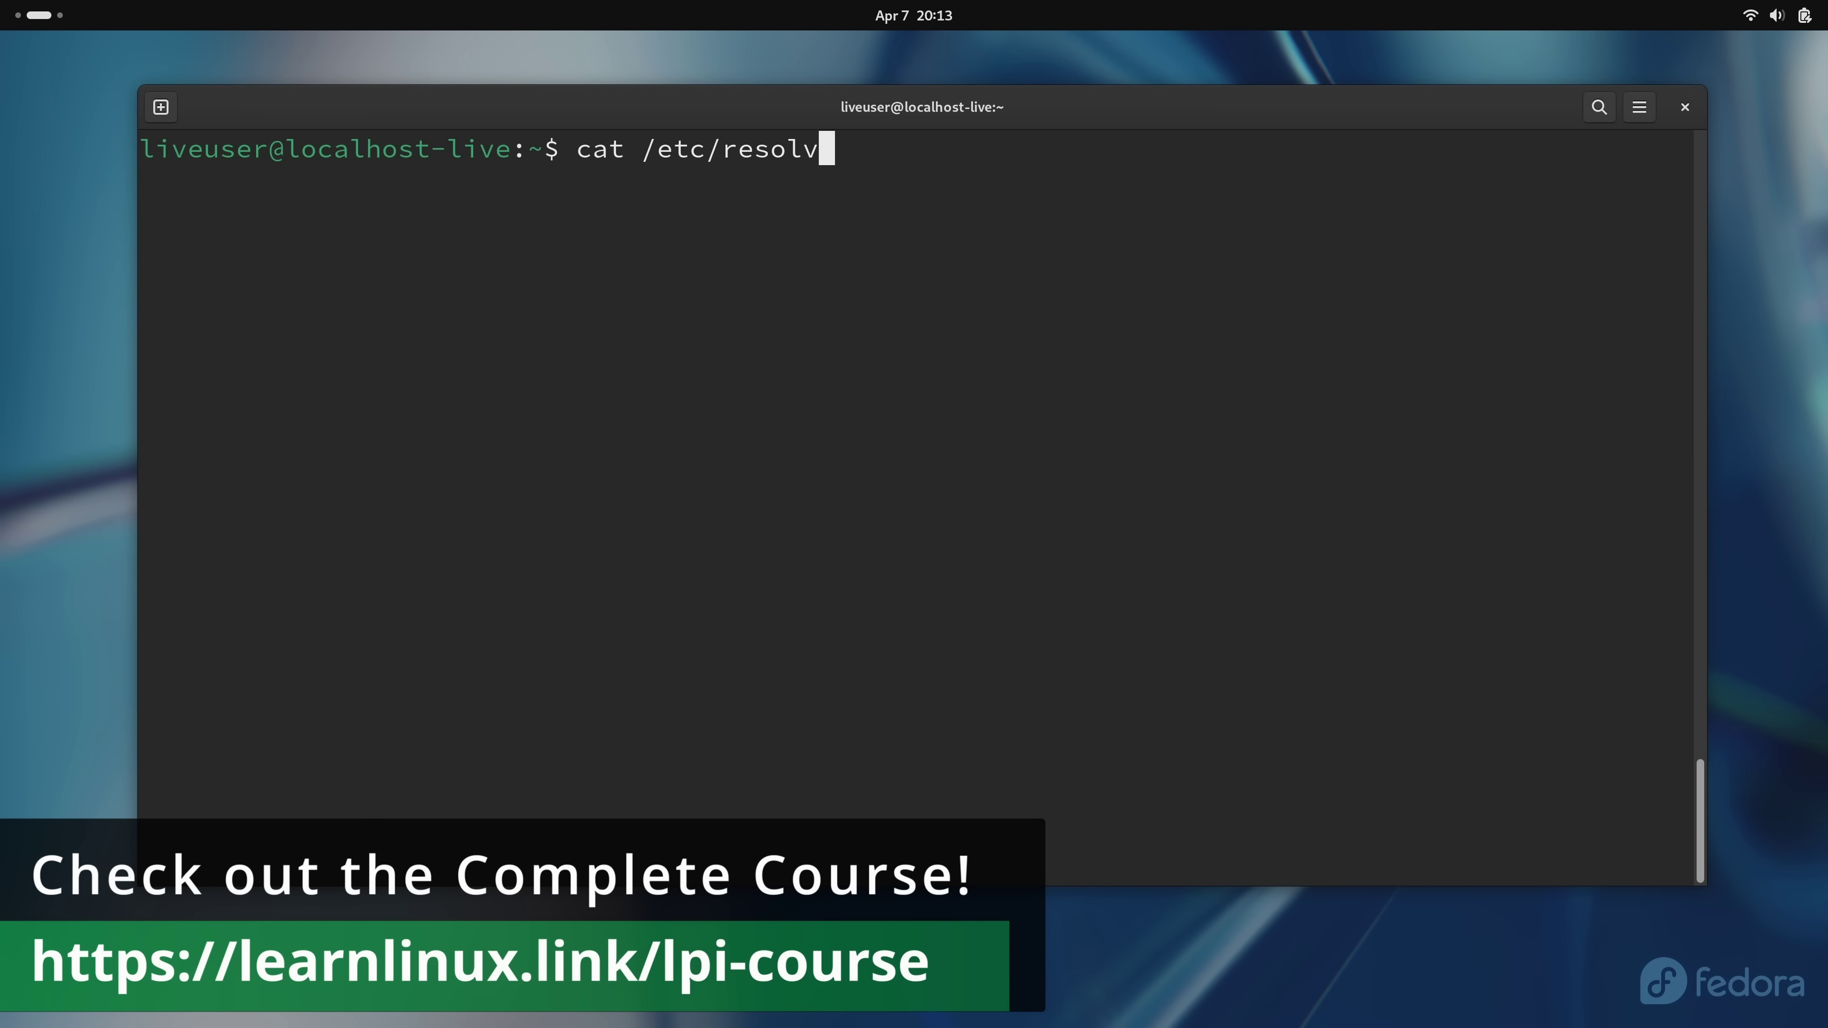
pyautogui.press('Return')
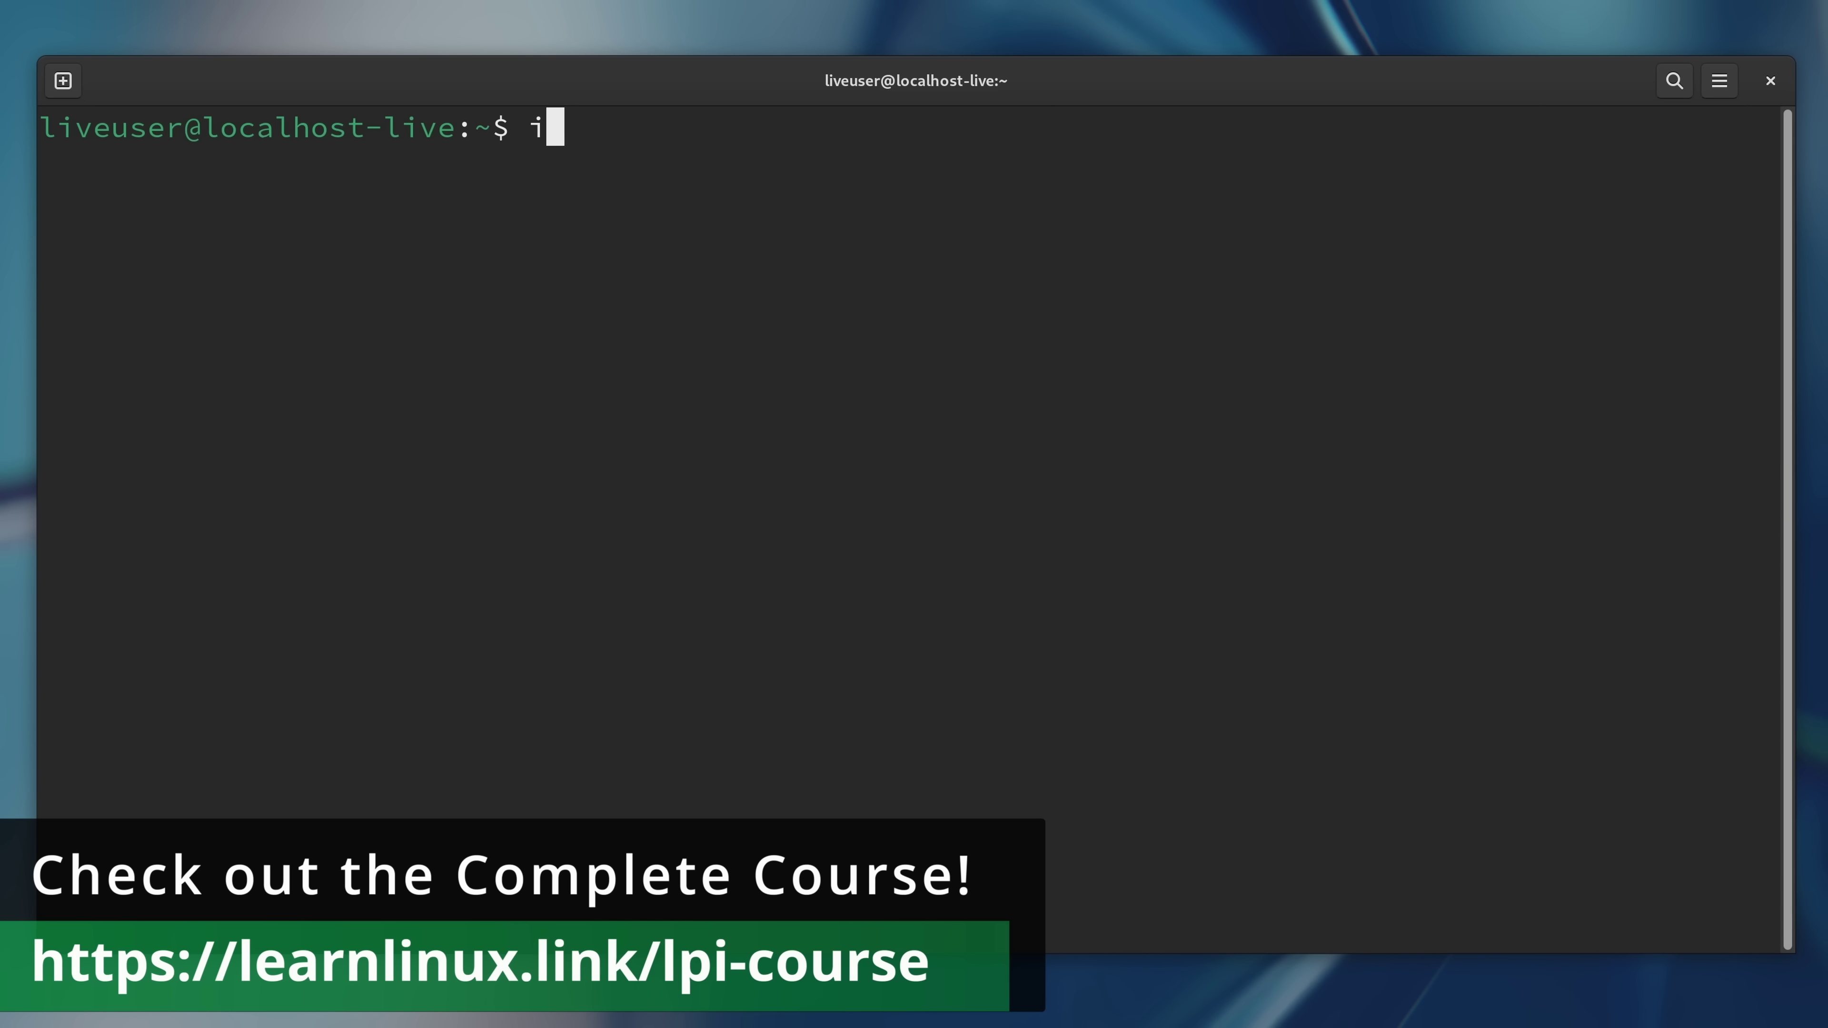
pyautogui.write('p addr show')
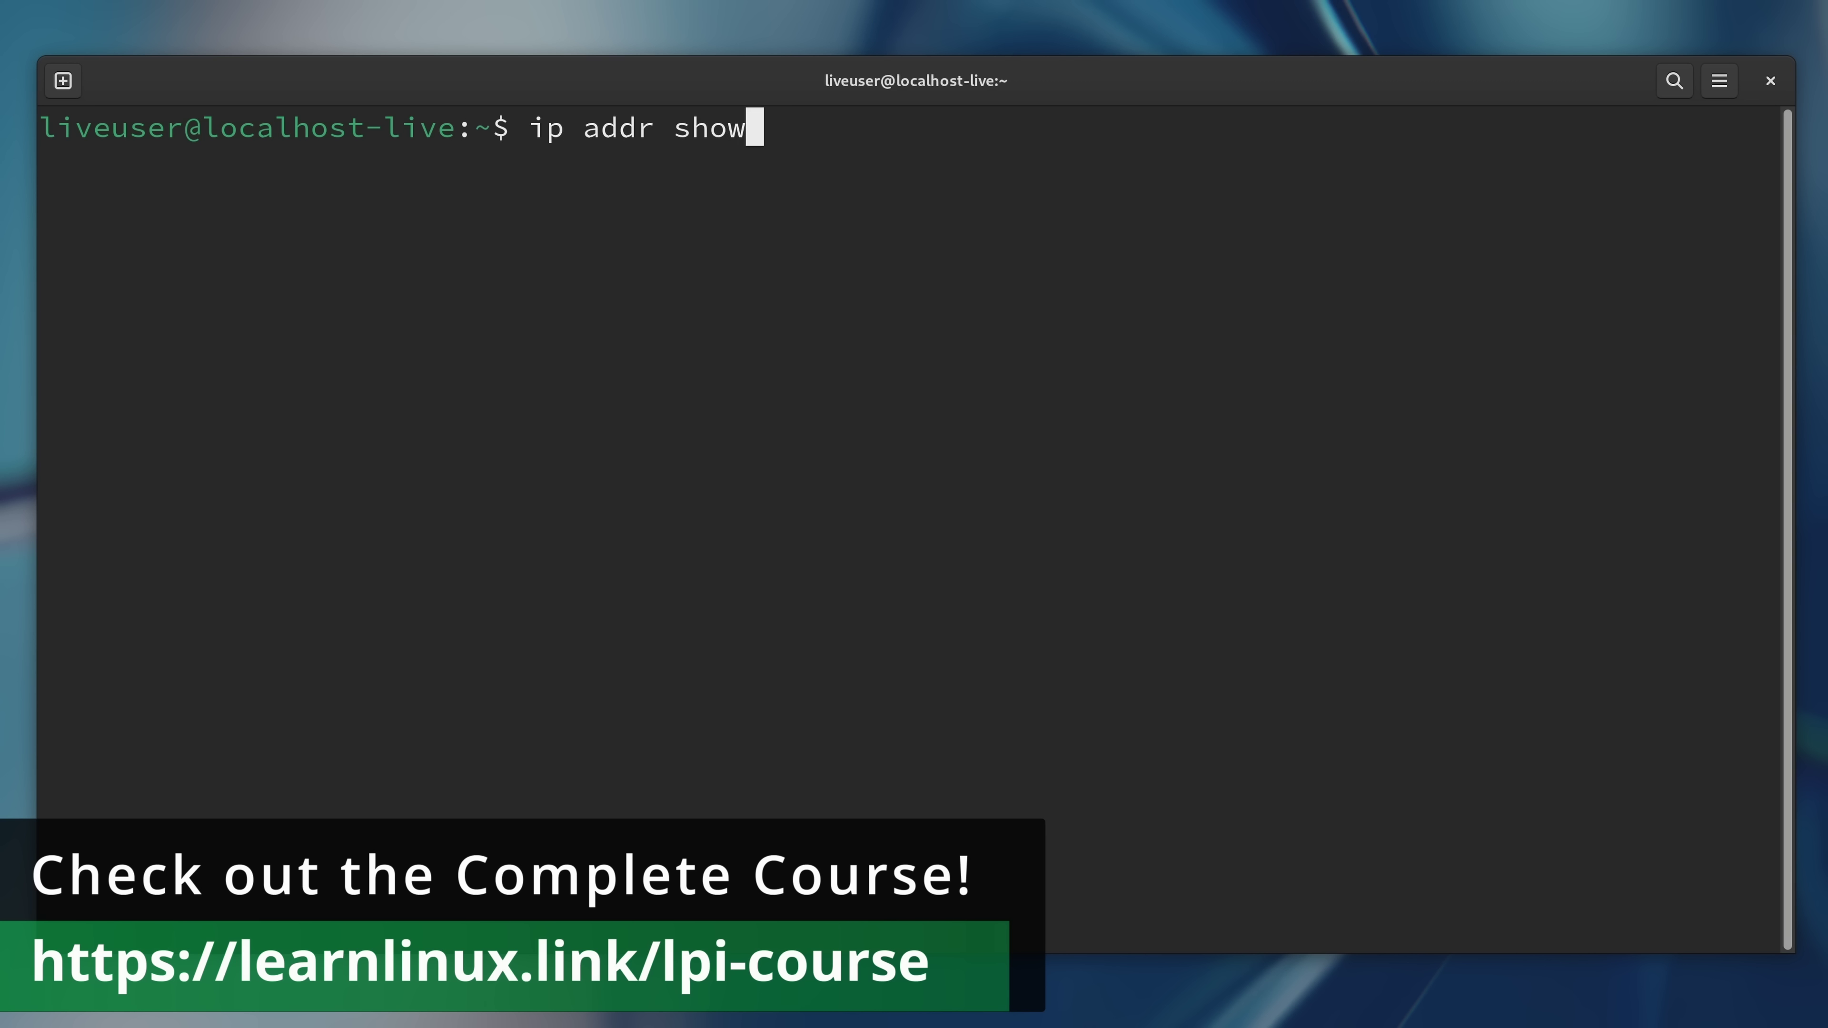
pyautogui.press('Return')
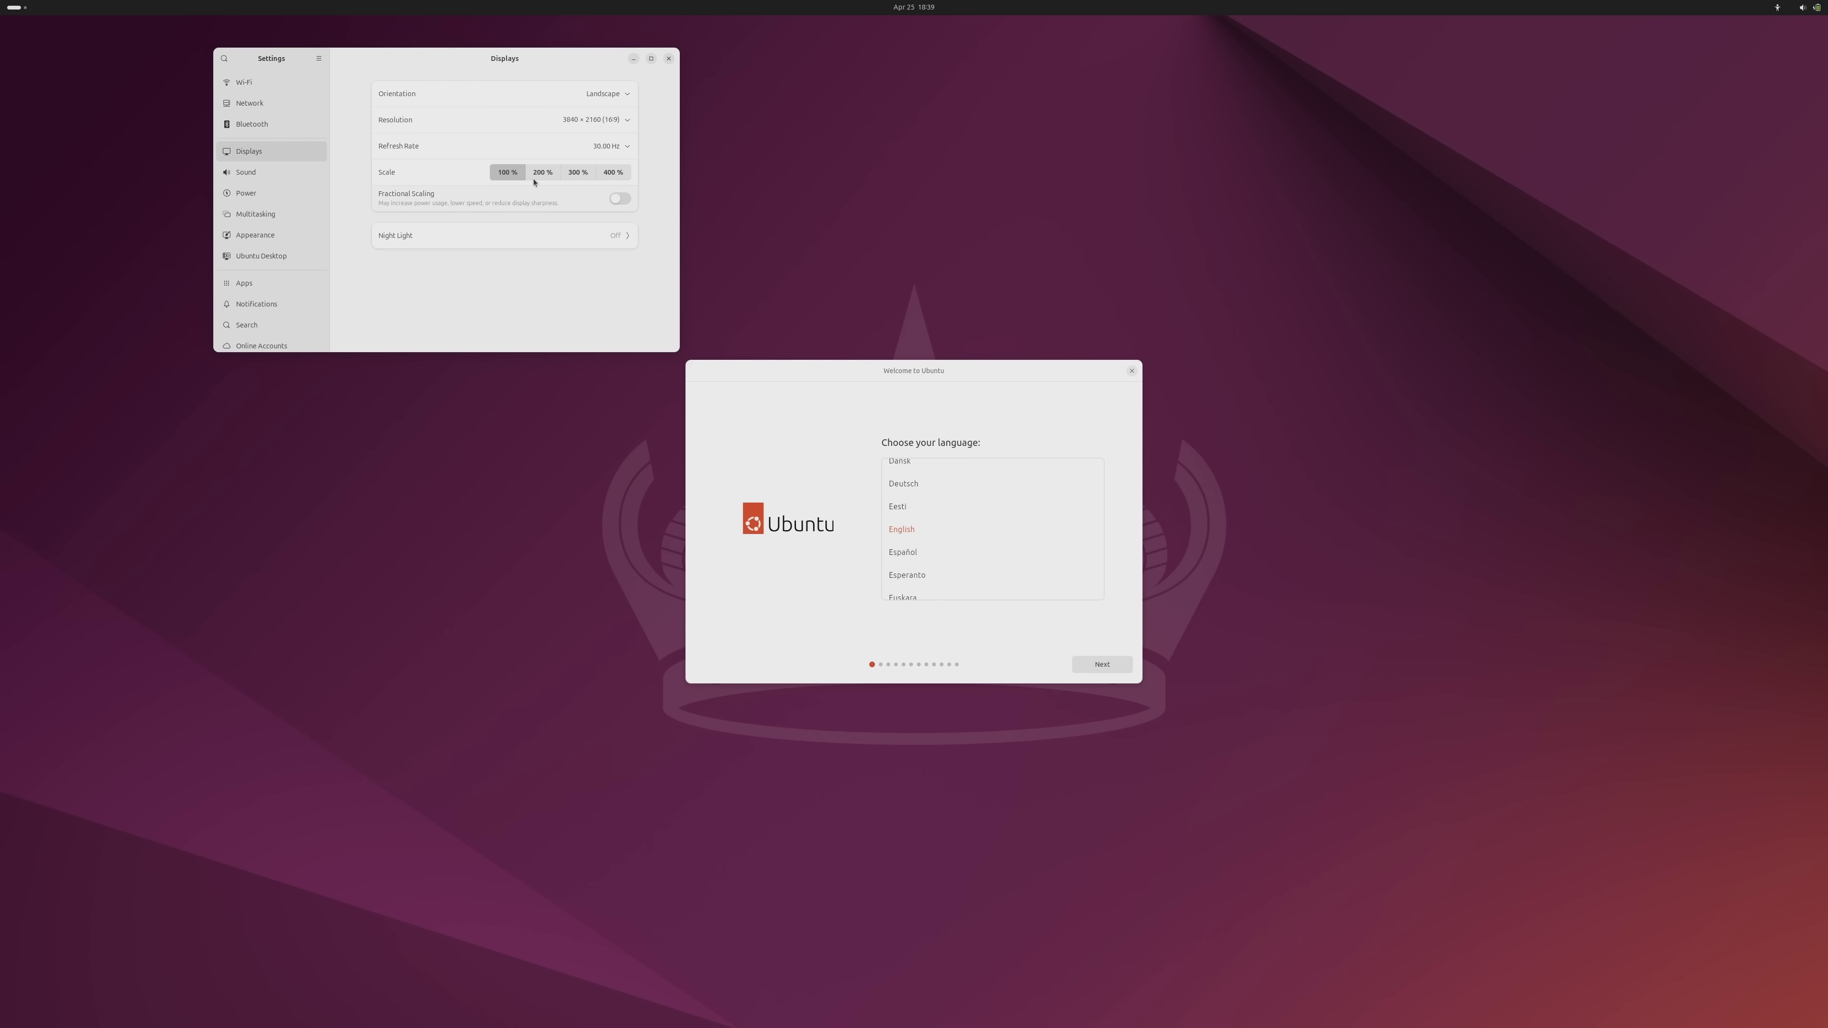
# Apply and keep 200% display scaling, then move the Settings window down and right.
pyautogui.click(542, 172)
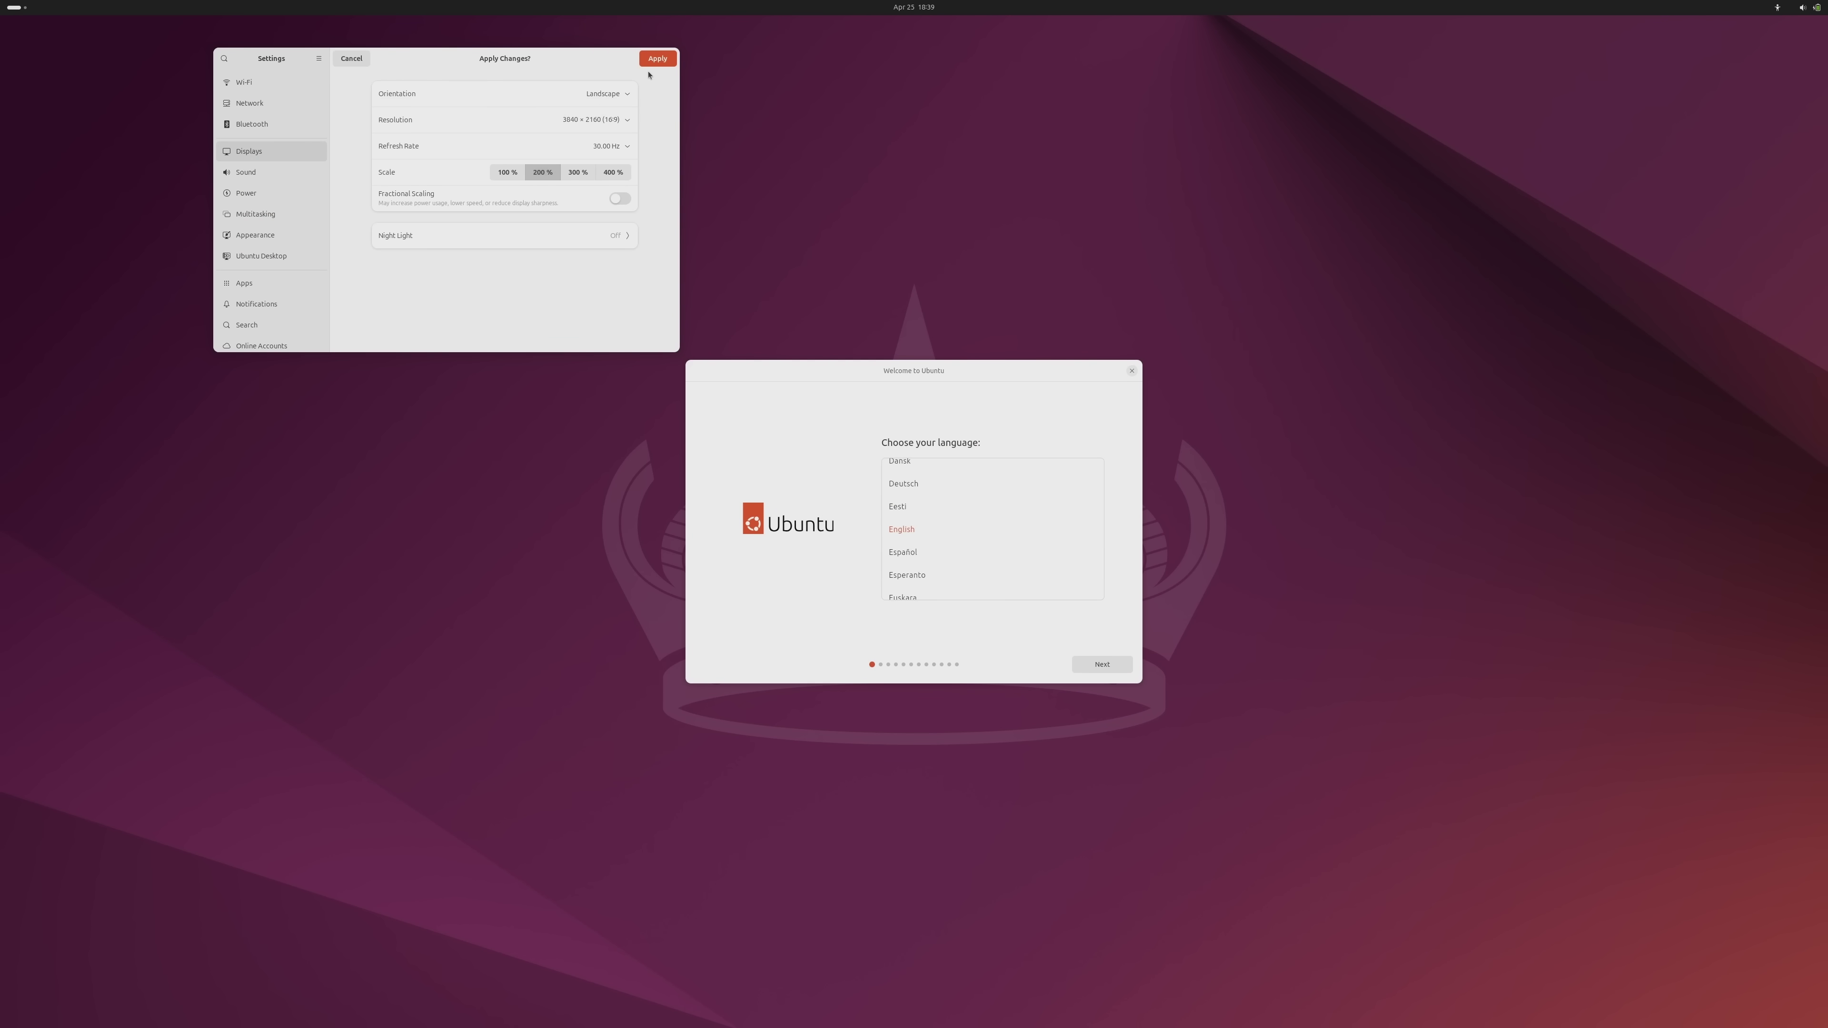
pyautogui.click(655, 58)
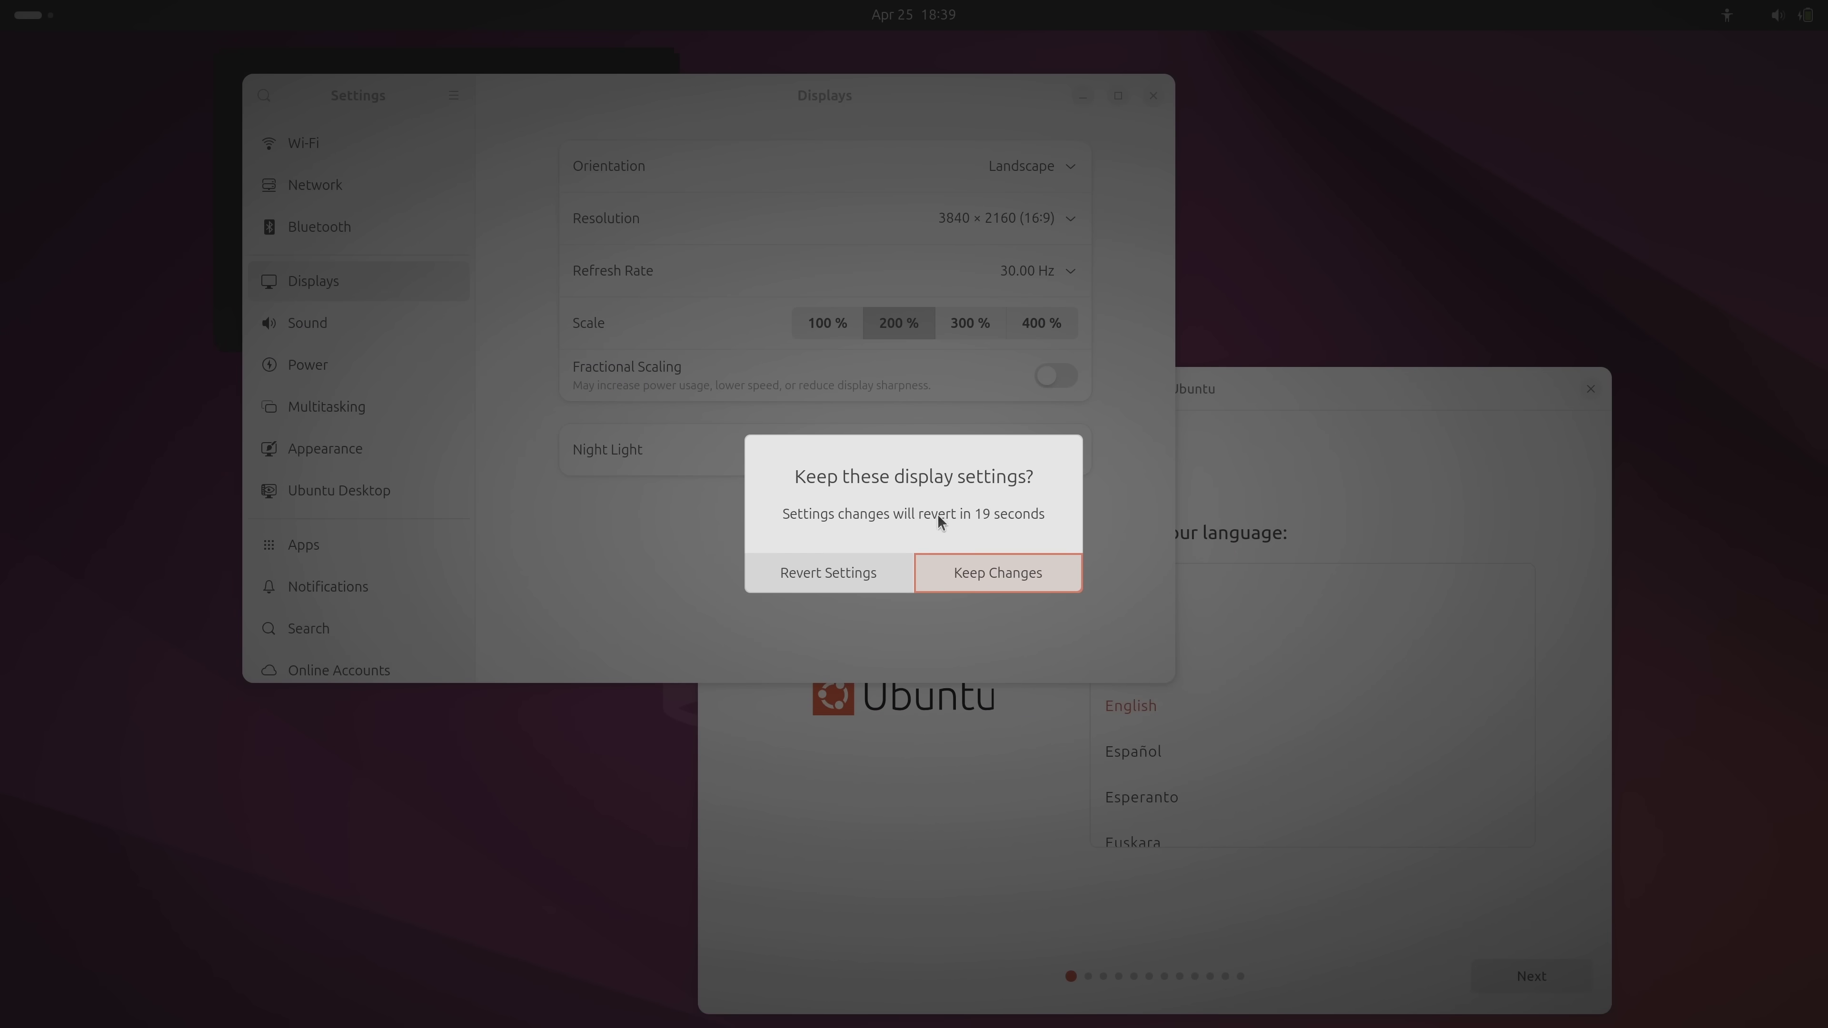
pyautogui.click(970, 572)
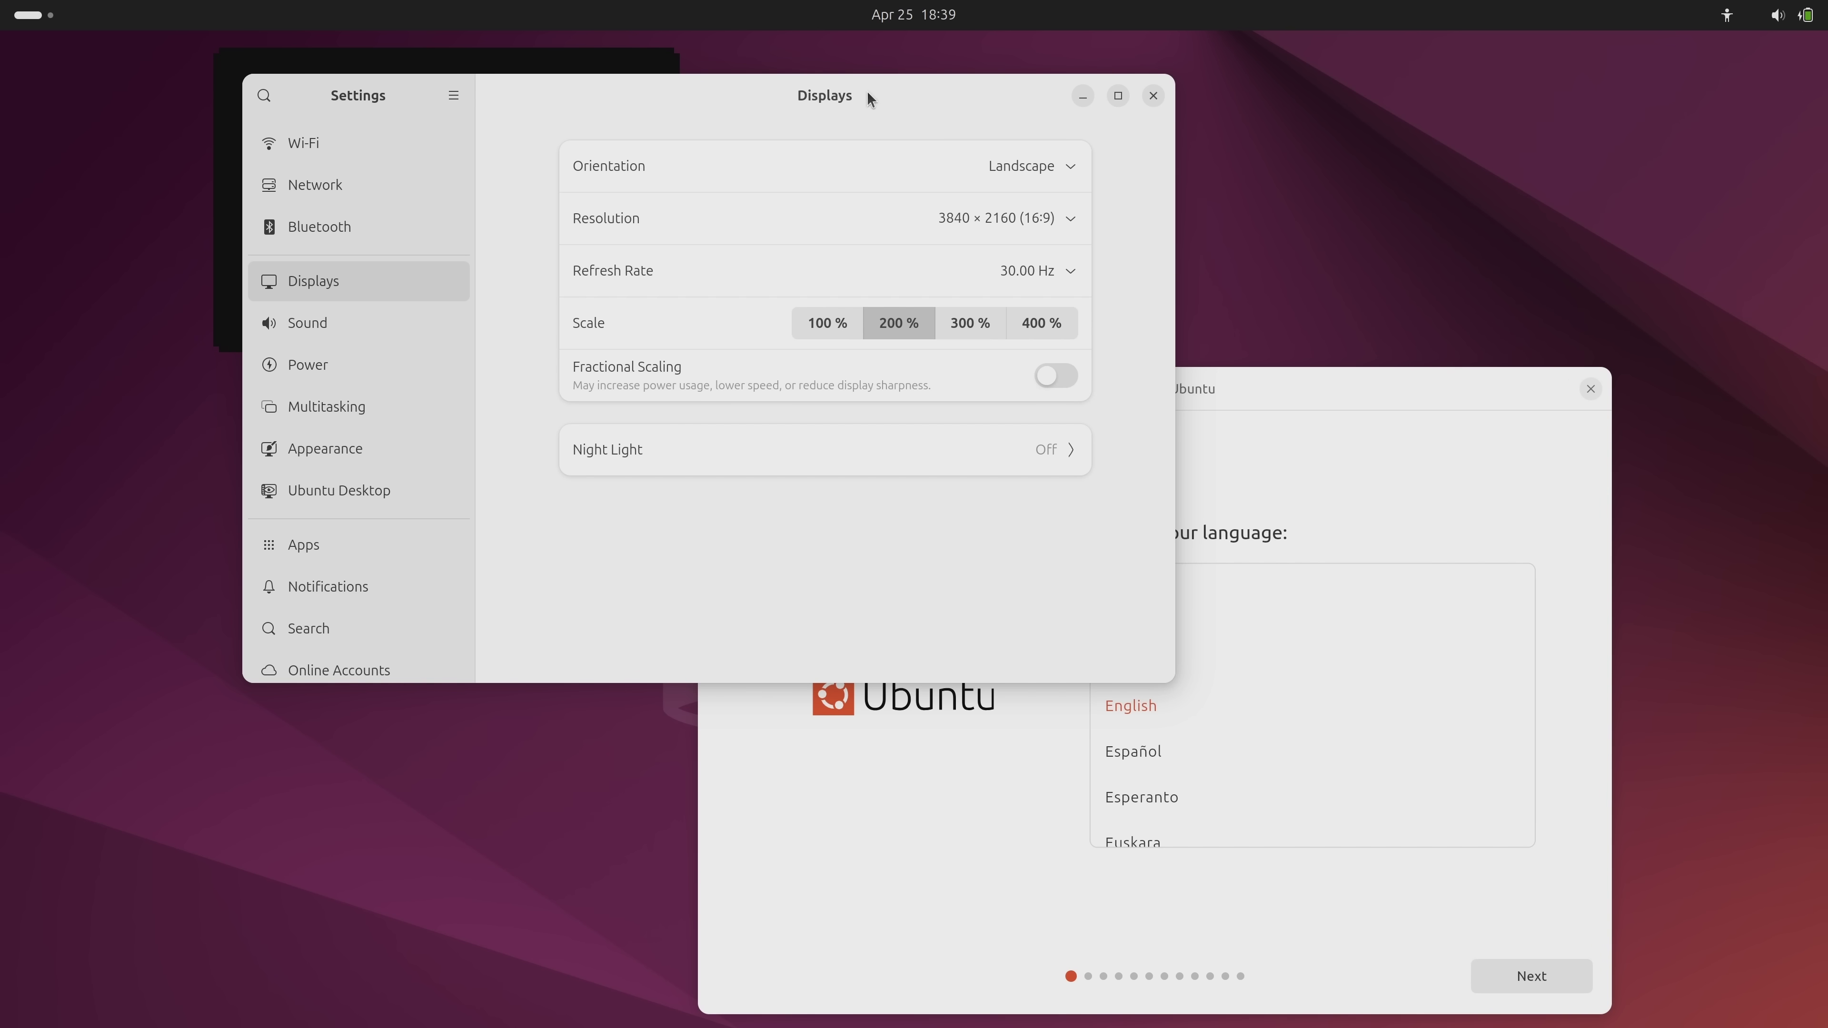
pyautogui.moveTo(404, 79)
pyautogui.mouseDown()
pyautogui.moveTo(526, 422)
pyautogui.moveTo(676, 369)
pyautogui.moveTo(688, 421)
pyautogui.moveTo(626, 311)
pyautogui.moveTo(763, 321)
pyautogui.moveTo(561, 403)
pyautogui.moveTo(518, 459)
pyautogui.moveTo(584, 498)
pyautogui.moveTo(694, 462)
pyautogui.moveTo(612, 382)
pyautogui.moveTo(514, 543)
pyautogui.moveTo(748, 541)
pyautogui.moveTo(648, 369)
pyautogui.moveTo(443, 537)
pyautogui.mouseUp()
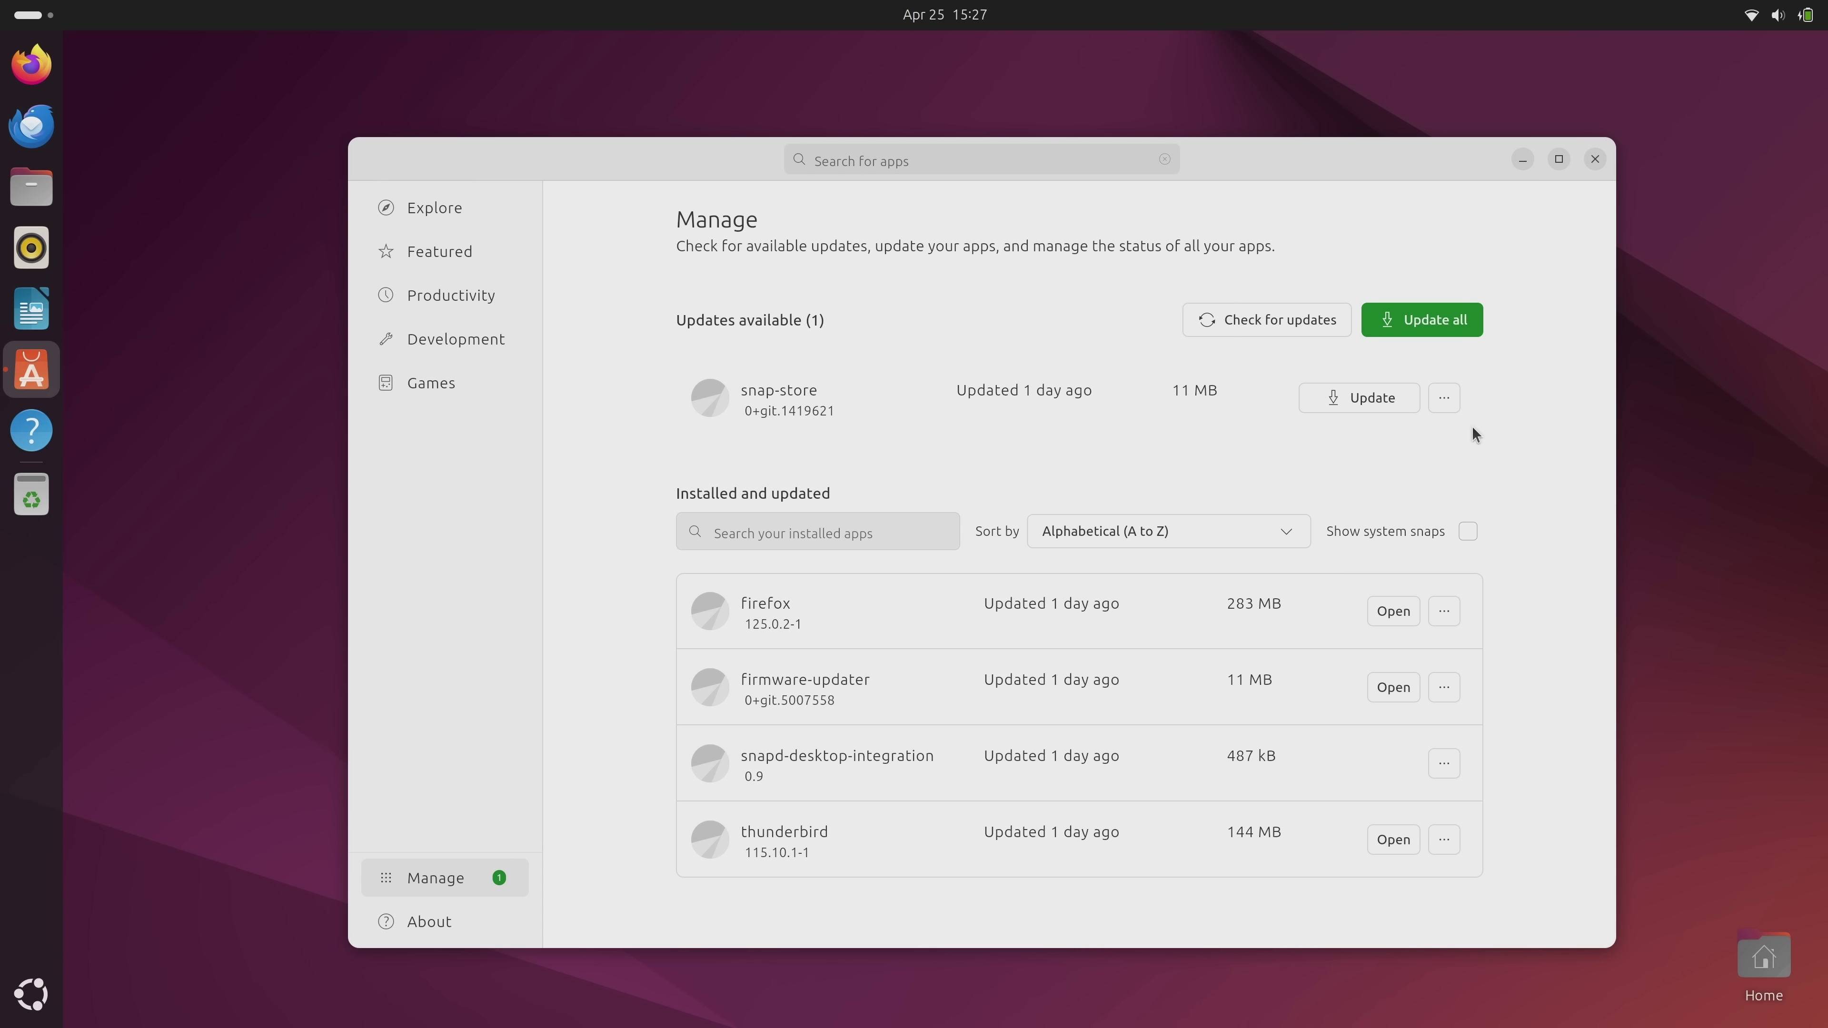
# Start the snap-store update with Update all and authorize it with the account password.
pyautogui.click(1437, 317)
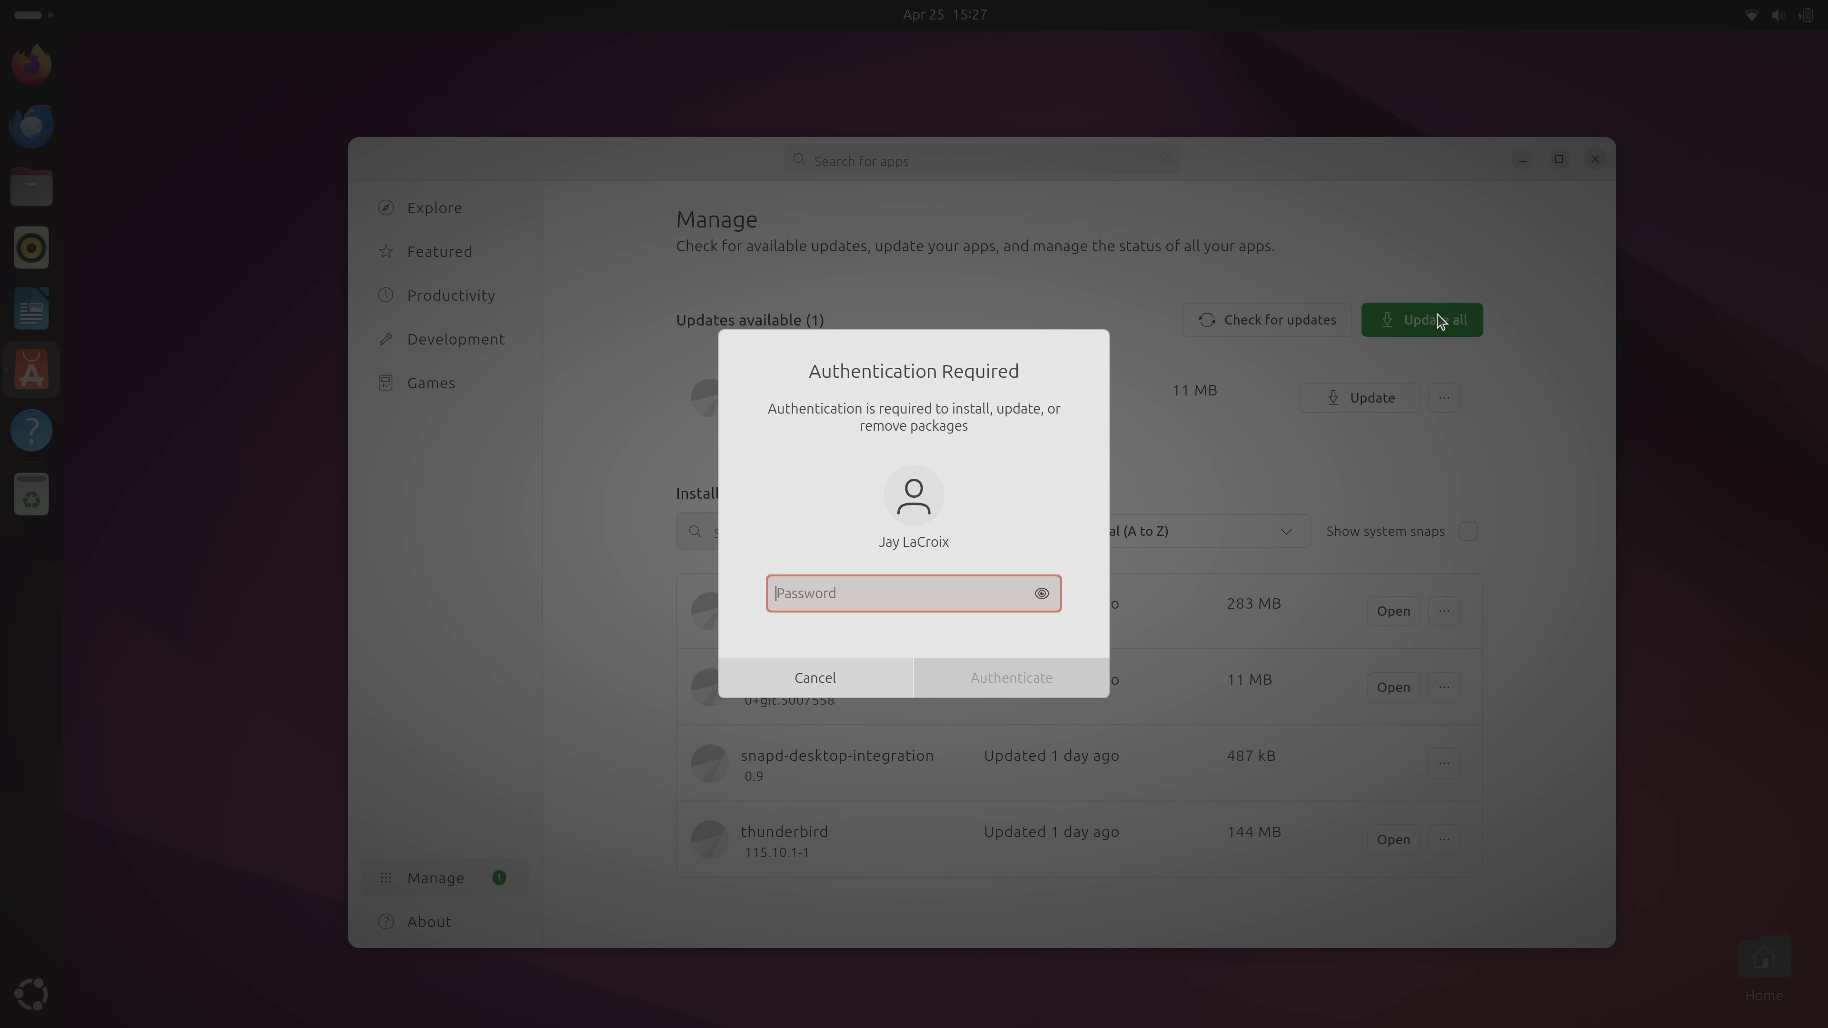
pyautogui.write('••')
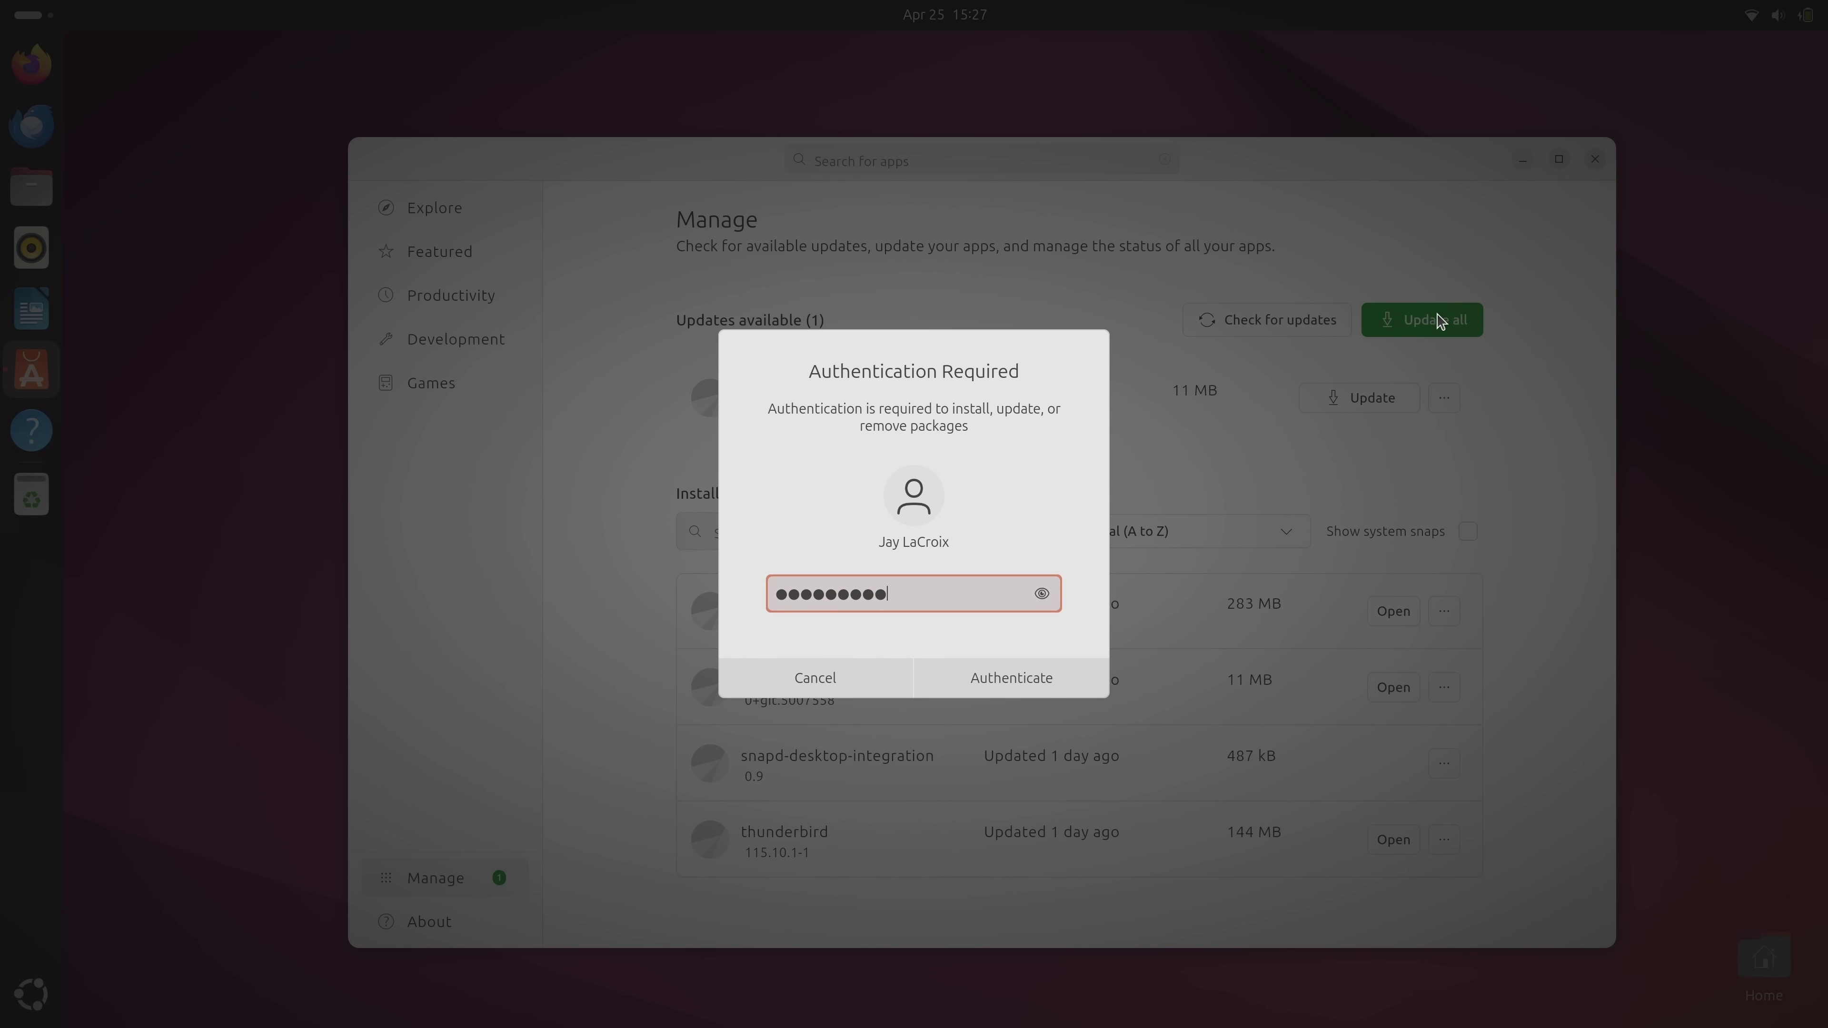
pyautogui.press('Return')
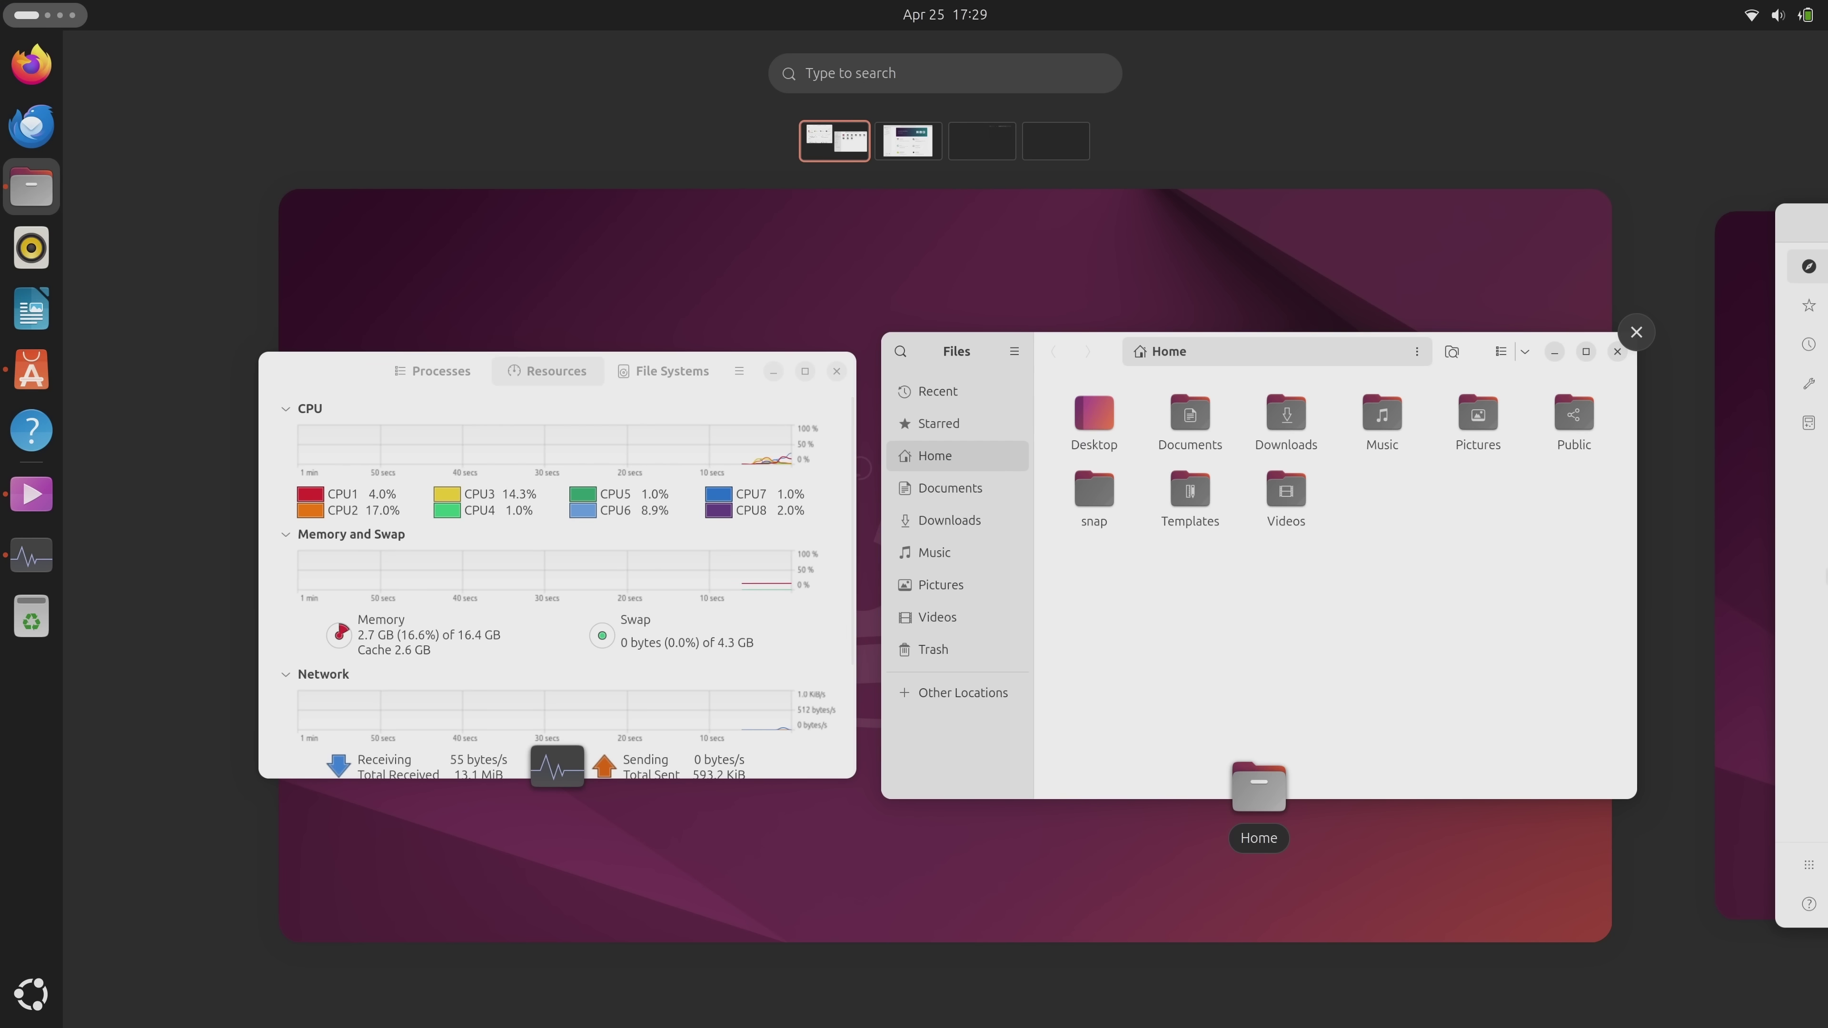
# Return to App Center and scroll through the Productivity category's app list.
pyautogui.scroll(-1, 1549, 555)
pyautogui.click(1513, 531)
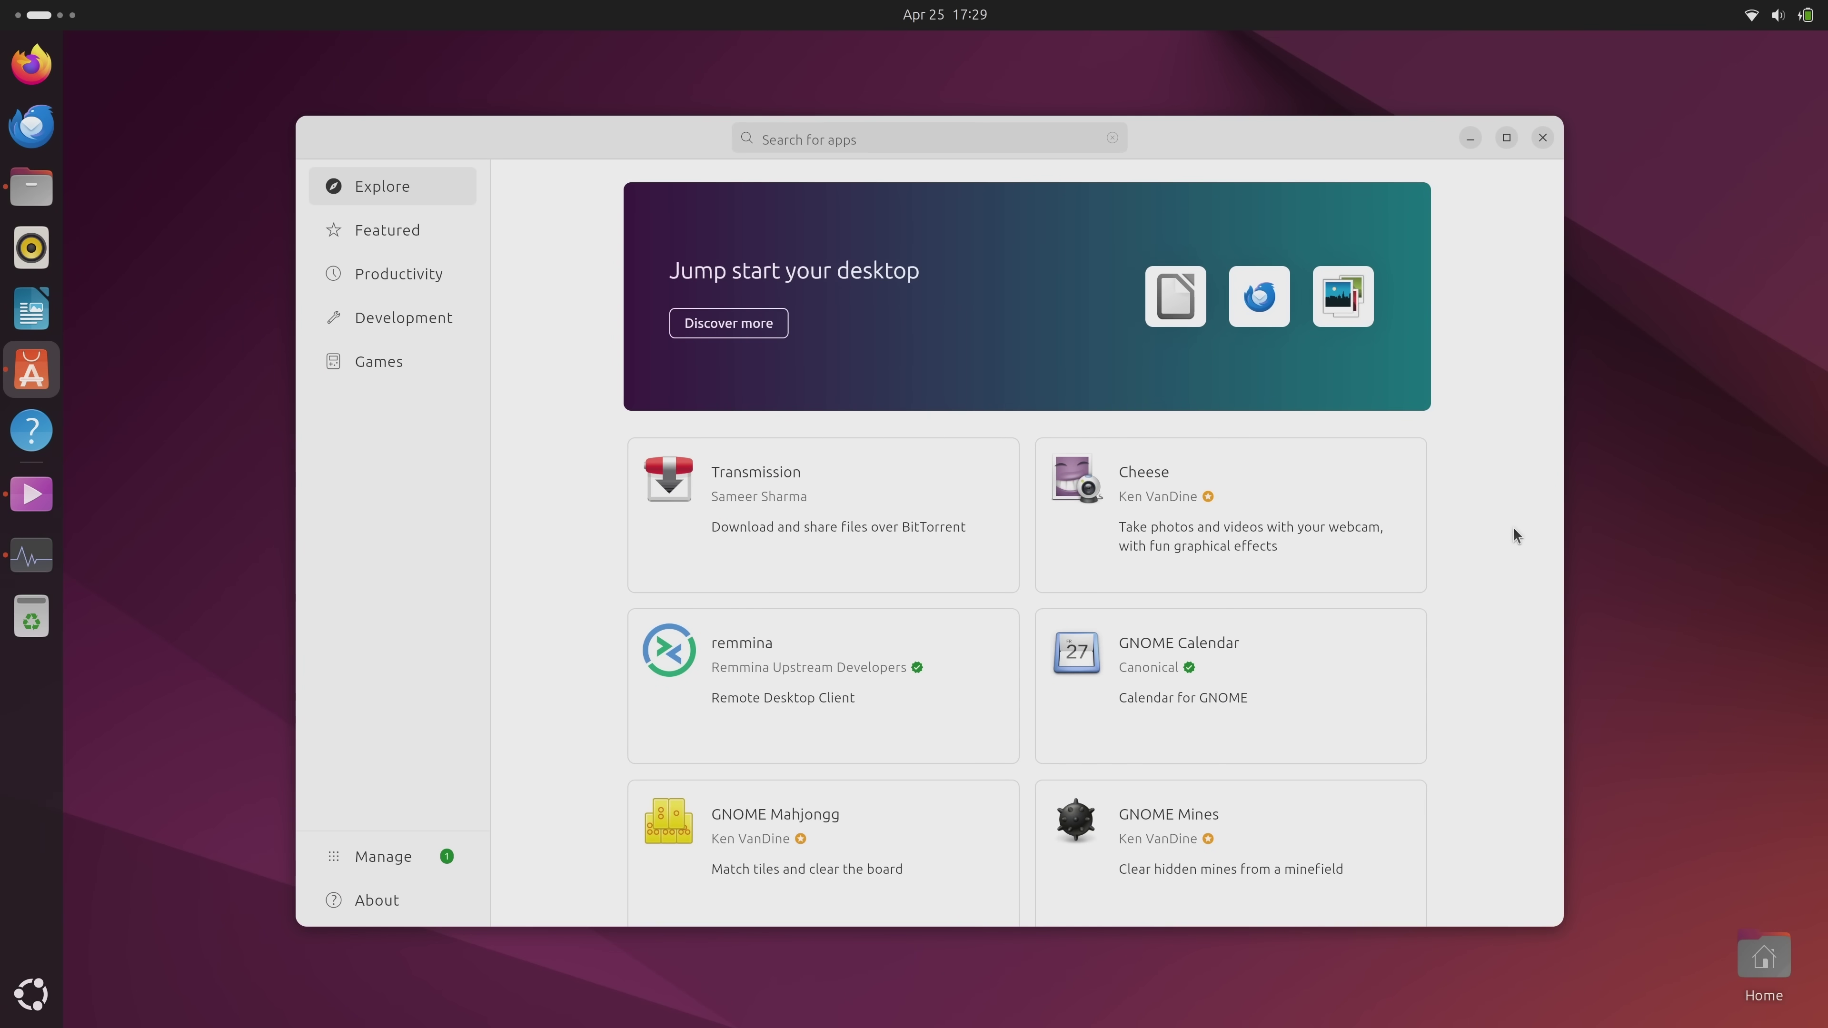
pyautogui.click(391, 279)
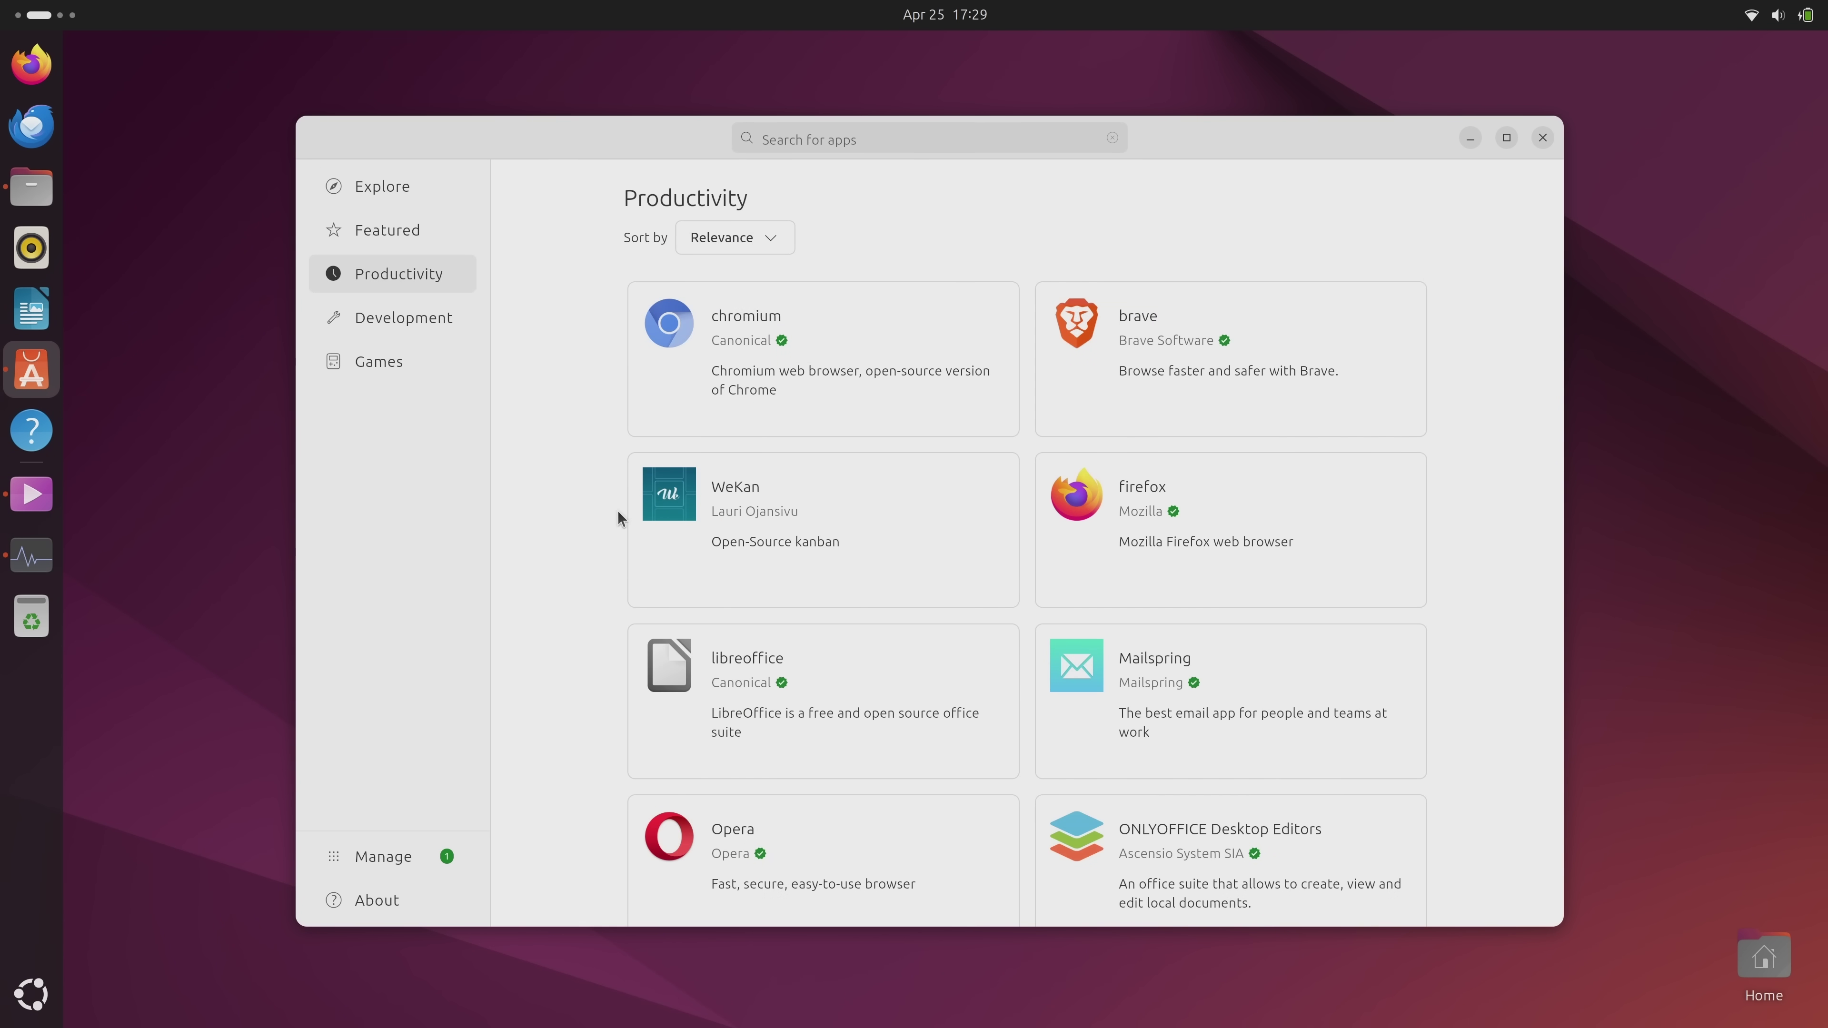
pyautogui.scroll(-6, 648, 525)
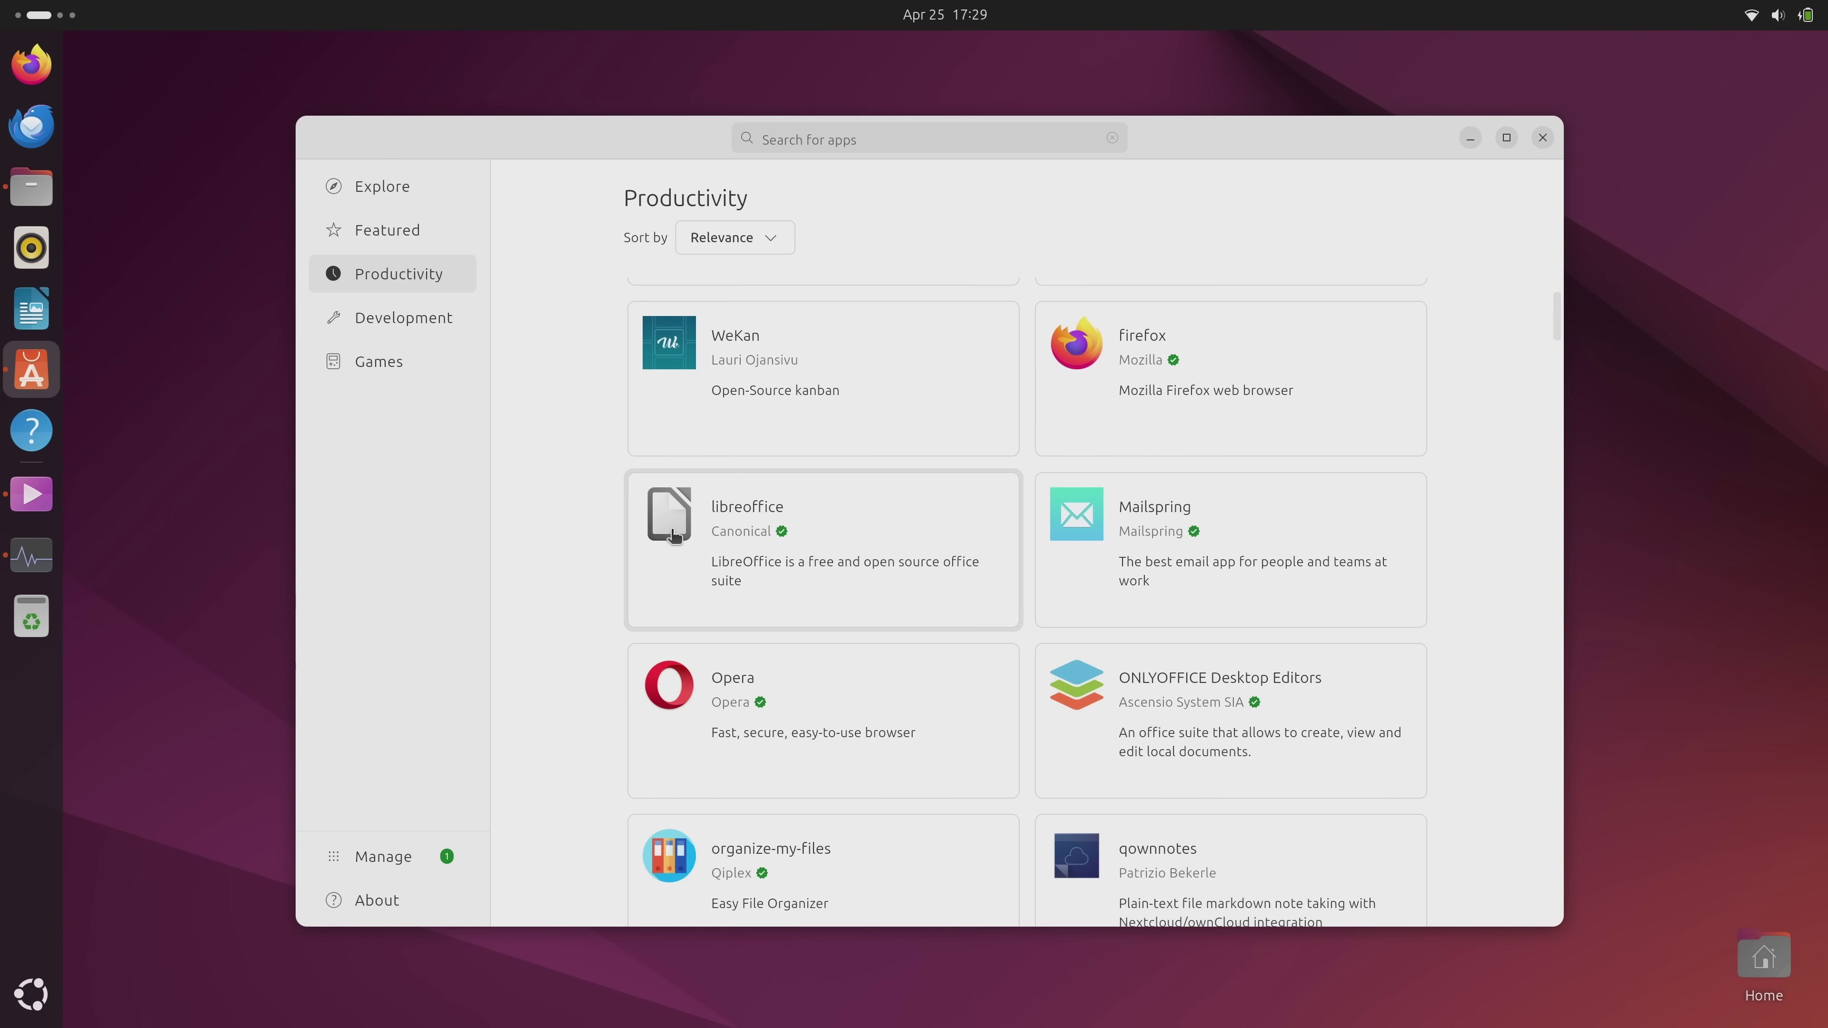
pyautogui.scroll(-10, 675, 533)
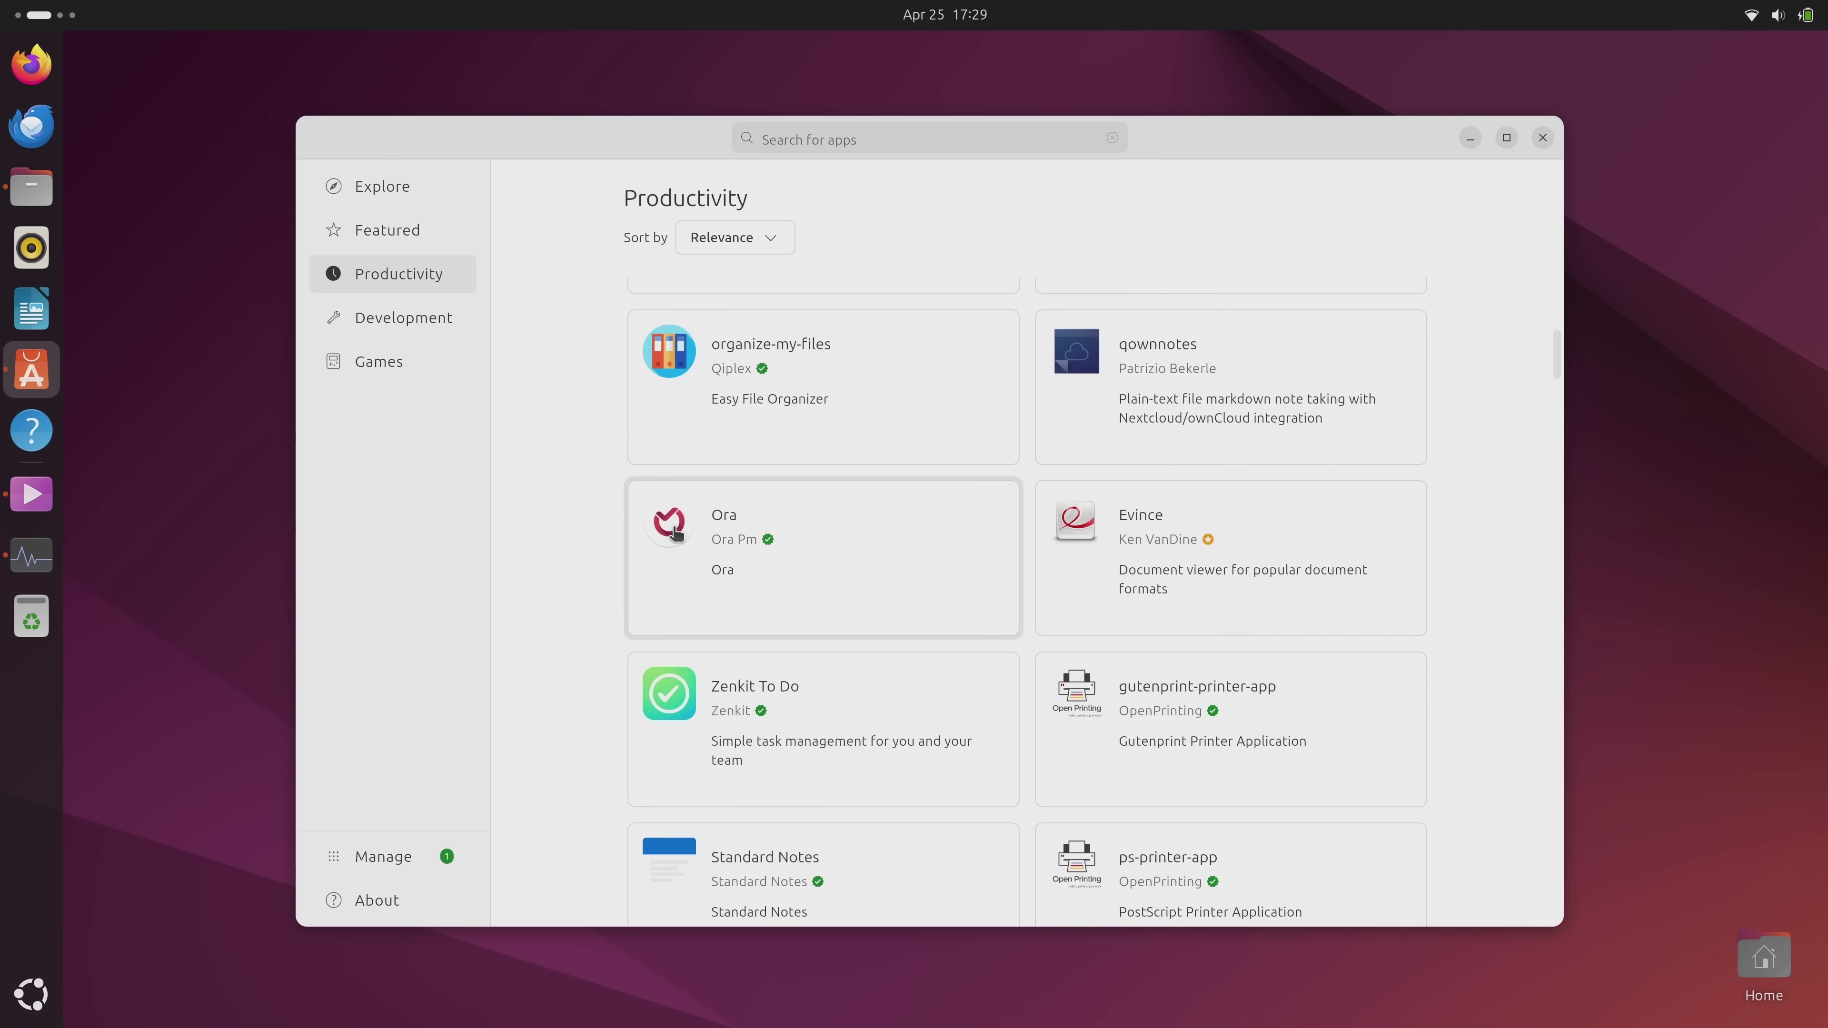
pyautogui.scroll(-1, 675, 533)
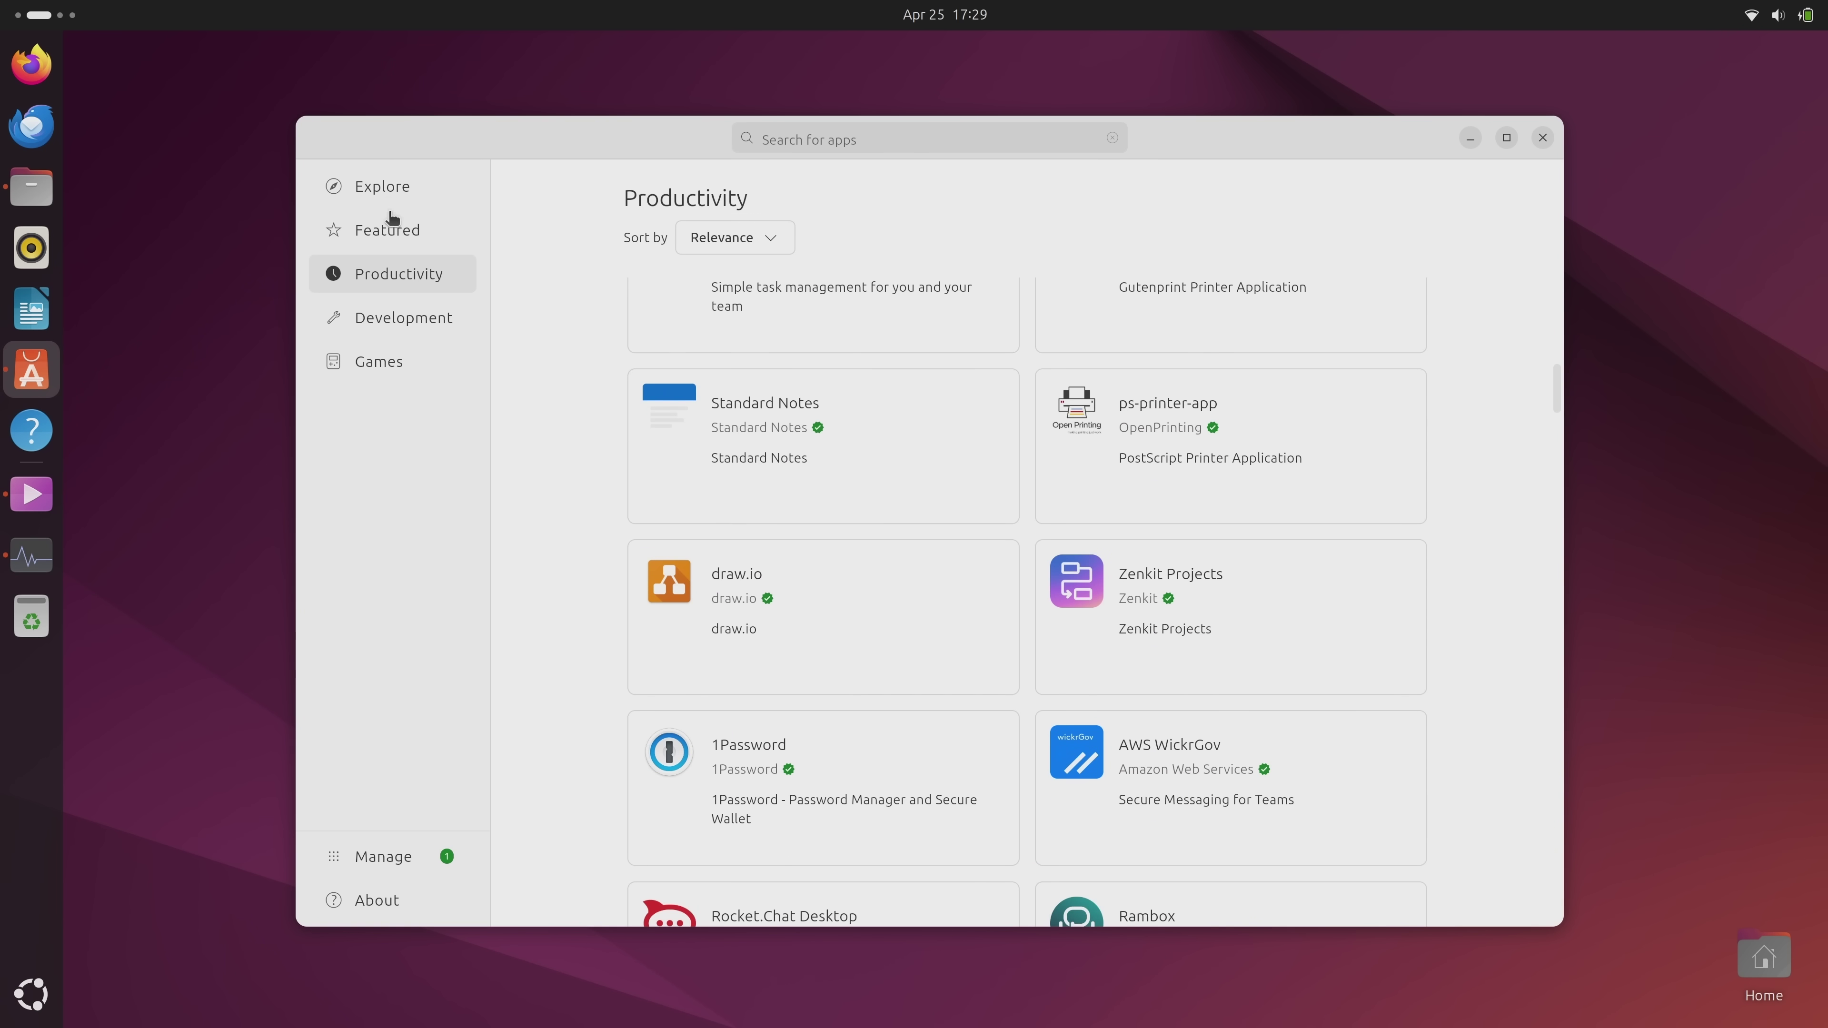